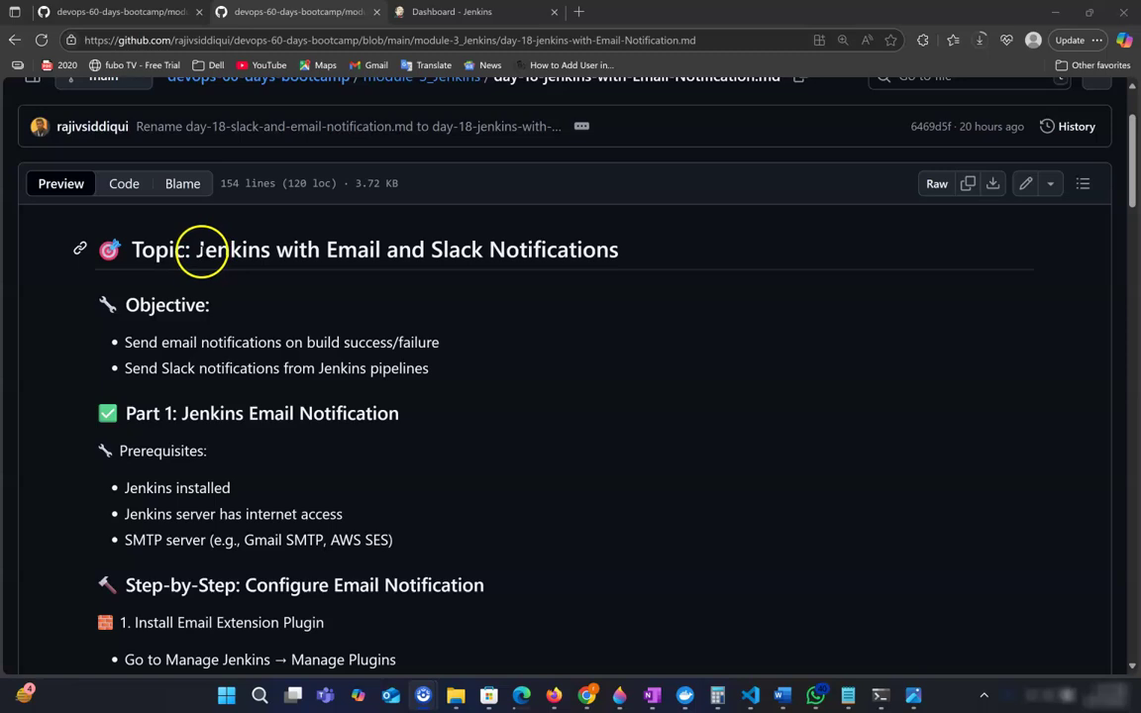
Review the guide's topic, the objectives and the first prerequisites for Jenkins email notification
{"action": "left_click_drag", "start_coordinate": [201, 251], "coordinate": [250, 252]}
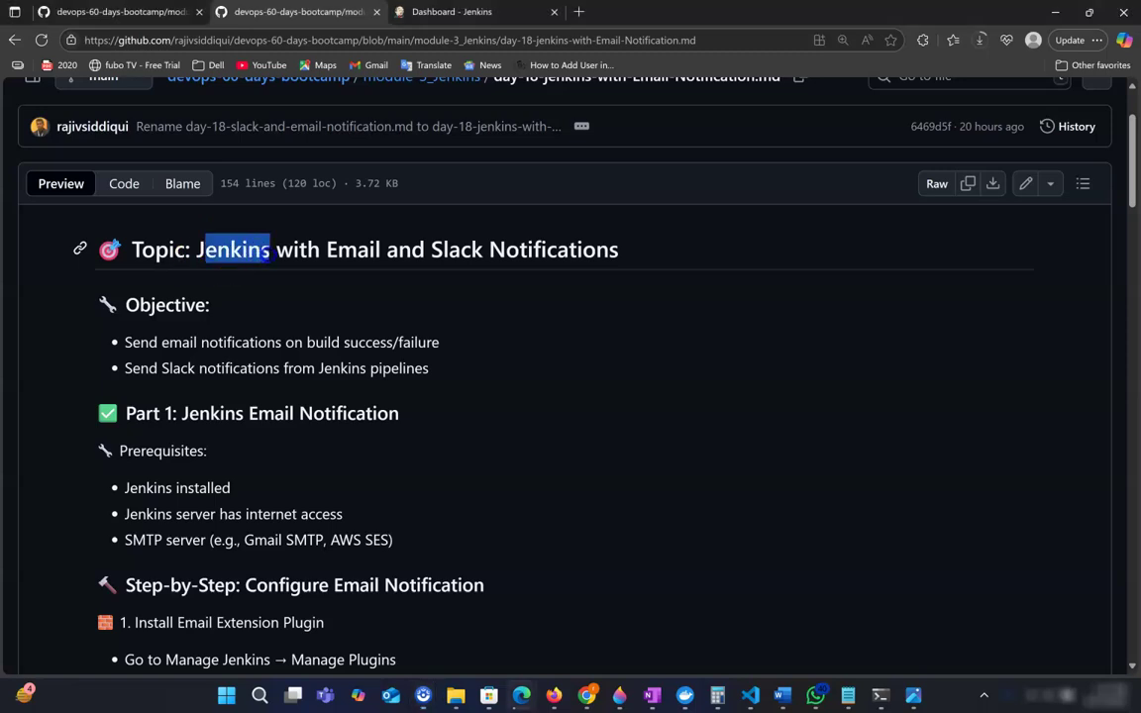
{"action": "left_click_drag", "start_coordinate": [313, 252], "coordinate": [374, 252]}
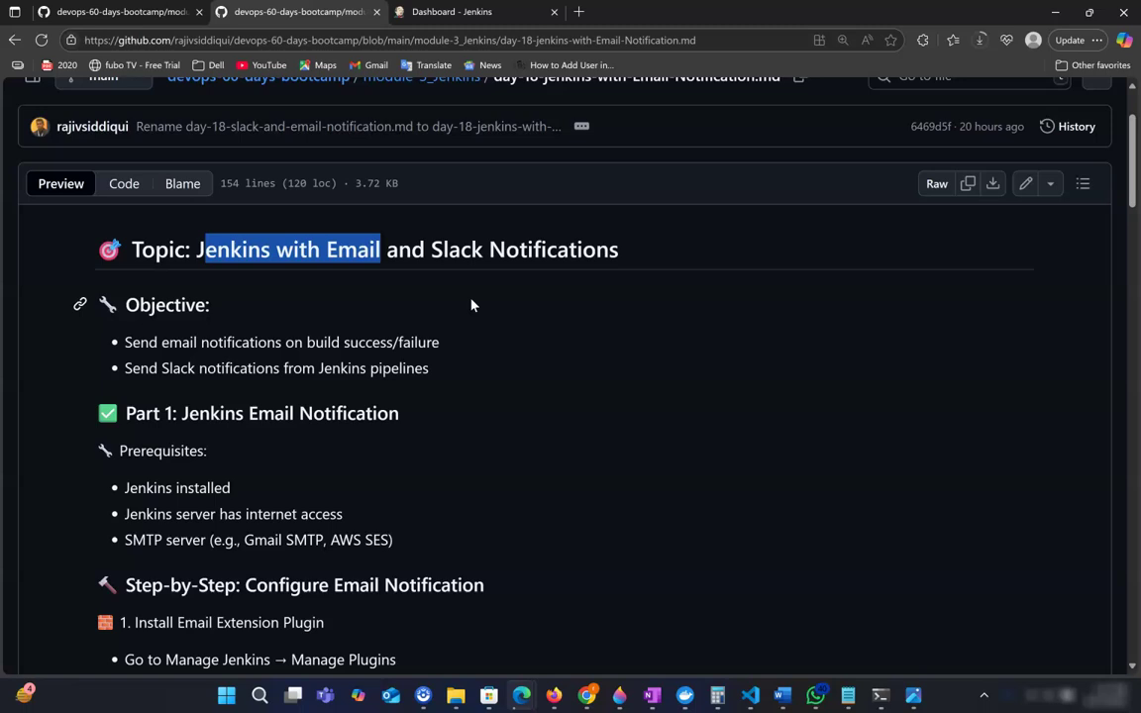
{"action": "left_click", "coordinate": [414, 305]}
{"action": "scroll", "coordinate": [418, 323], "scroll_direction": "down", "scroll_amount": 1}
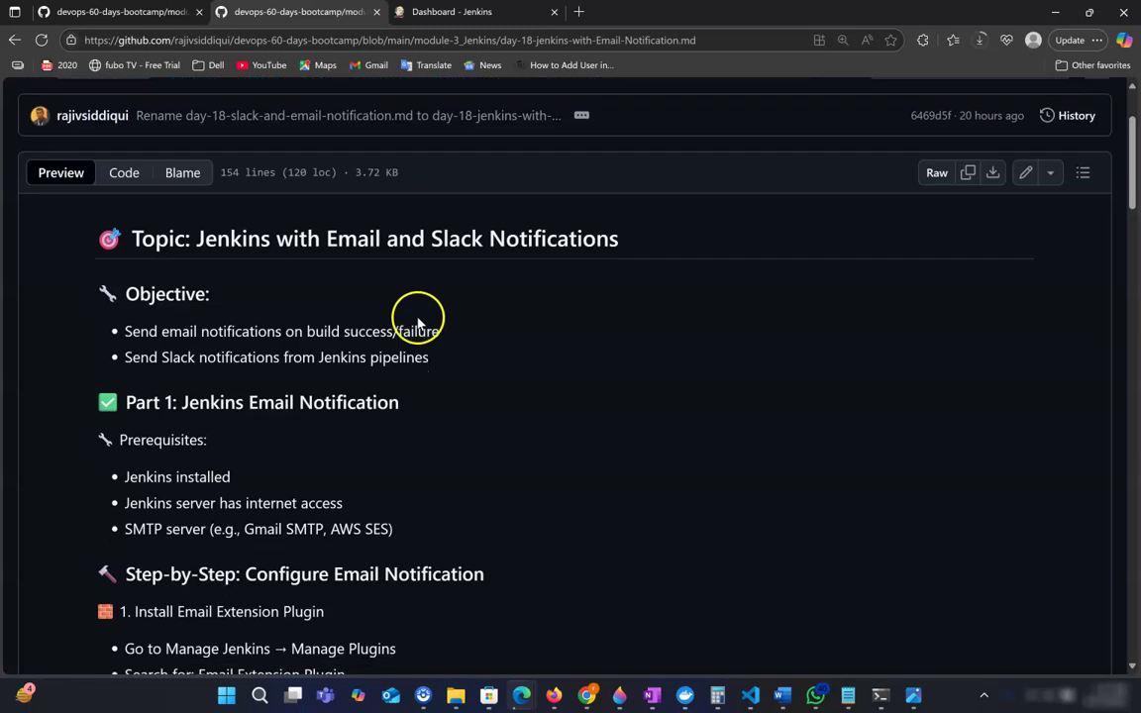
{"action": "scroll", "coordinate": [381, 347], "scroll_direction": "down", "scroll_amount": 1}
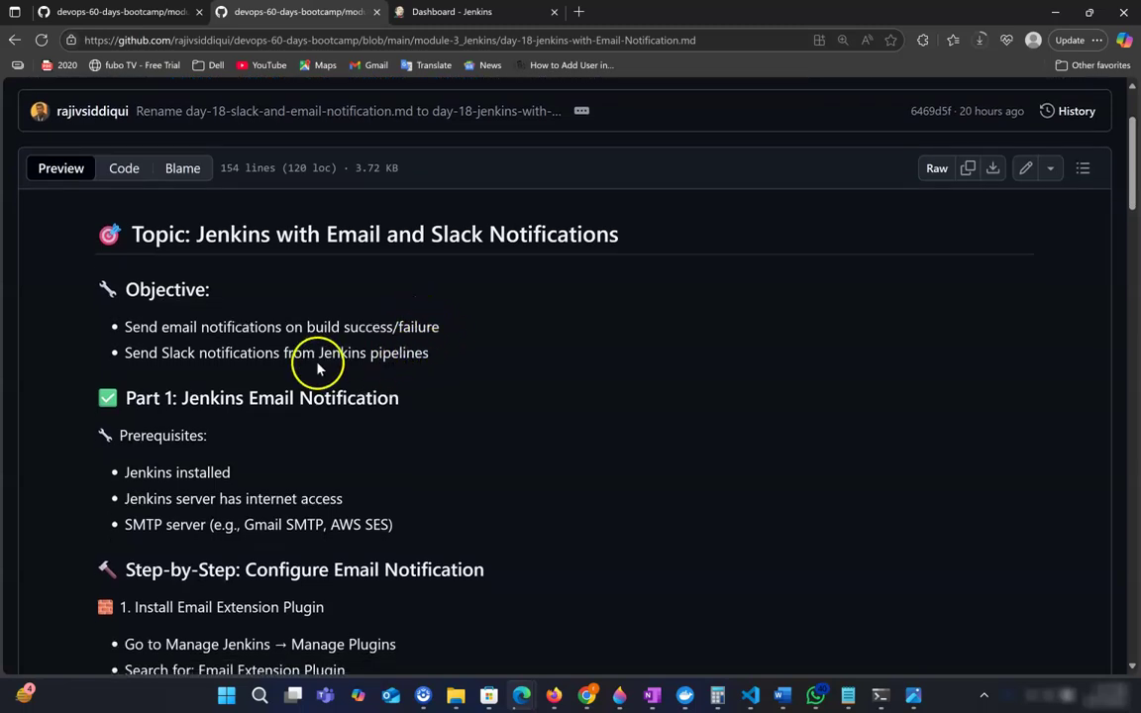
{"action": "scroll", "coordinate": [184, 401], "scroll_direction": "down", "scroll_amount": 2}
{"action": "left_click_drag", "start_coordinate": [157, 459], "coordinate": [209, 458]}
{"action": "scroll", "coordinate": [446, 466], "scroll_direction": "down", "scroll_amount": 1}
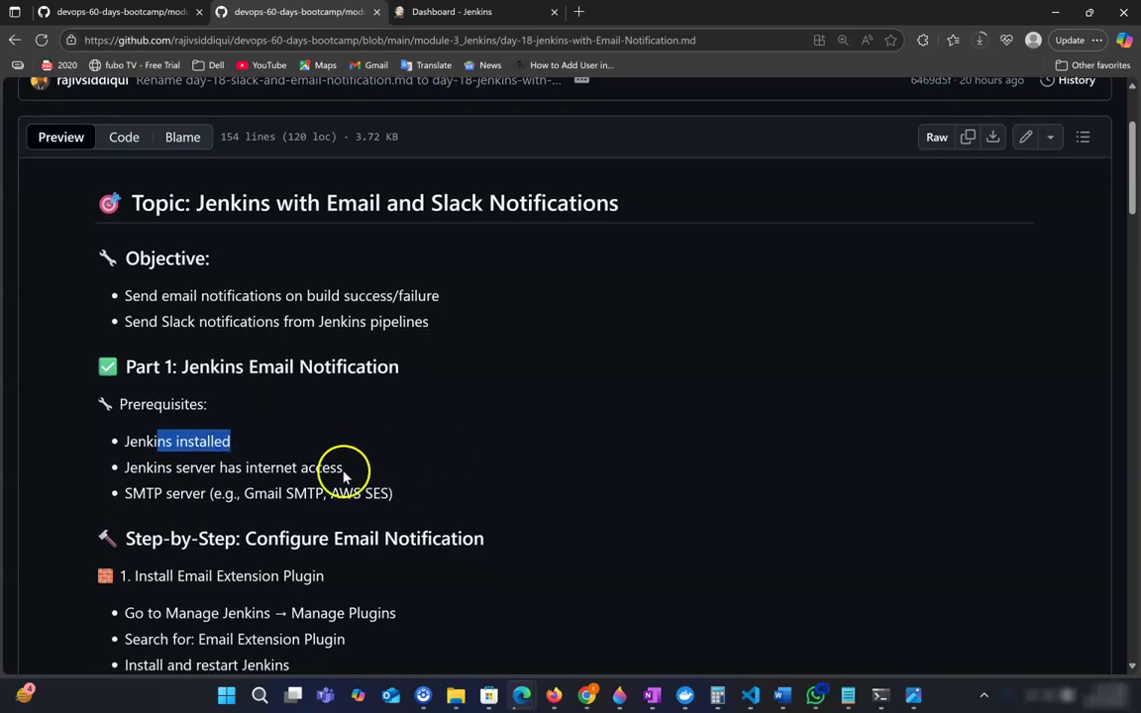
{"action": "scroll", "coordinate": [264, 508], "scroll_direction": "down", "scroll_amount": 2}
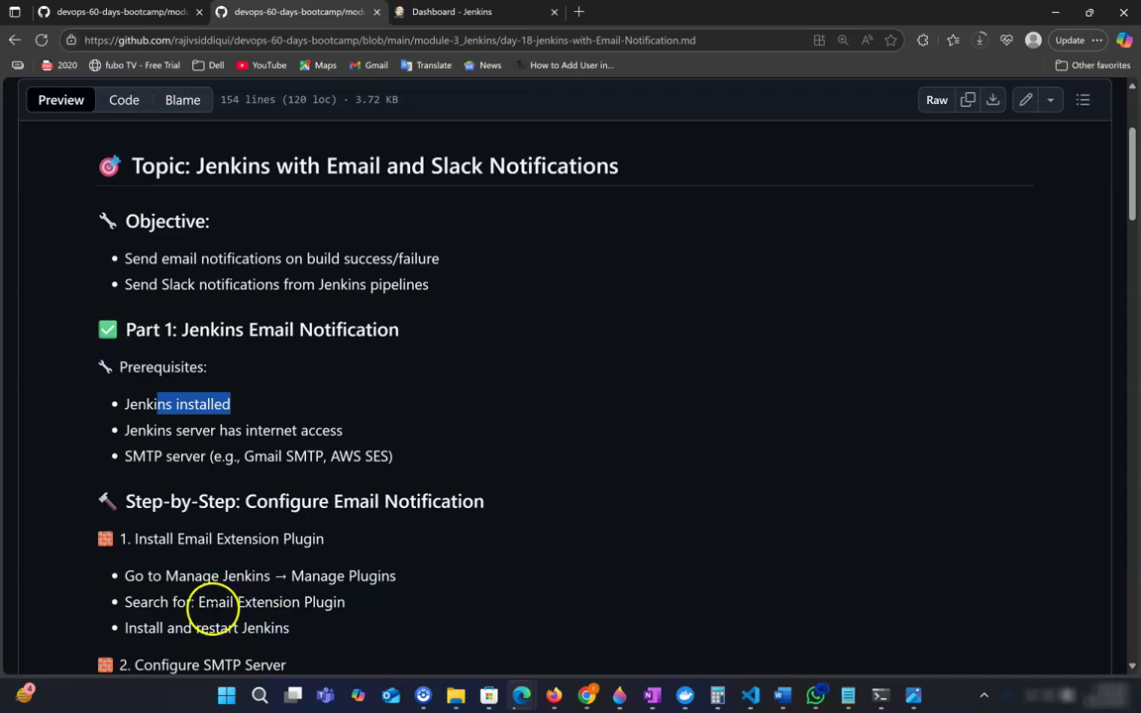
Examine the guide's instructions for installing the Email Extension Plugin through Manage Plugins
{"action": "left_click_drag", "start_coordinate": [199, 601], "coordinate": [383, 622]}
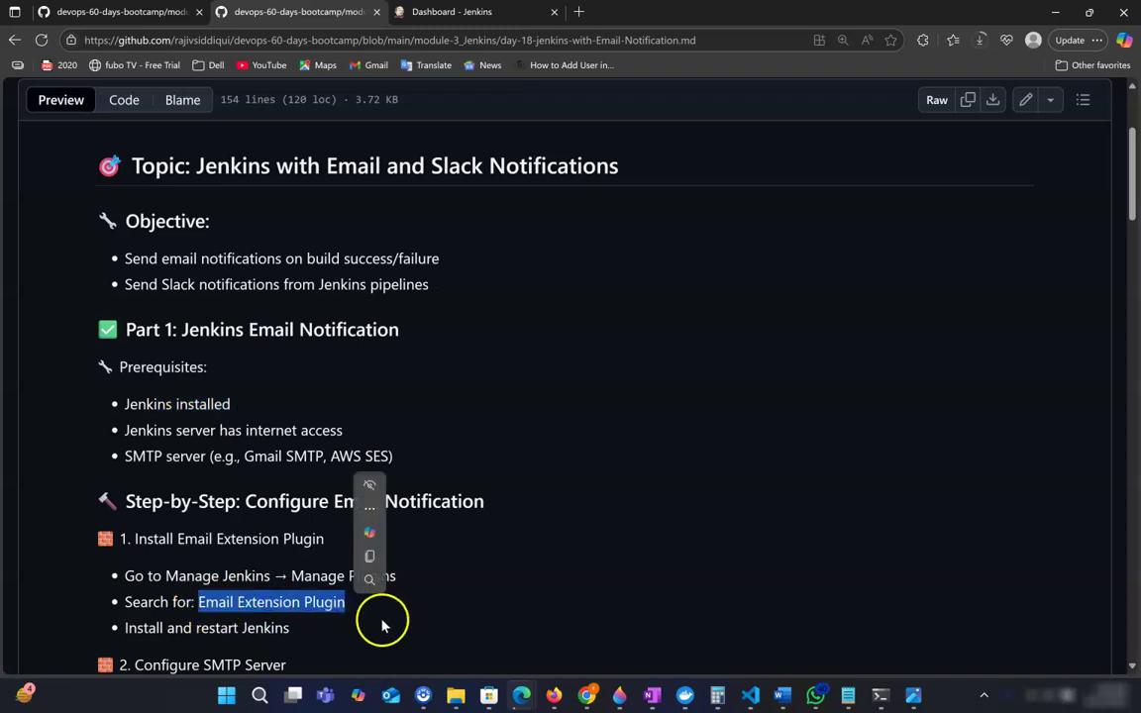
{"action": "key", "text": "ctrl+c"}
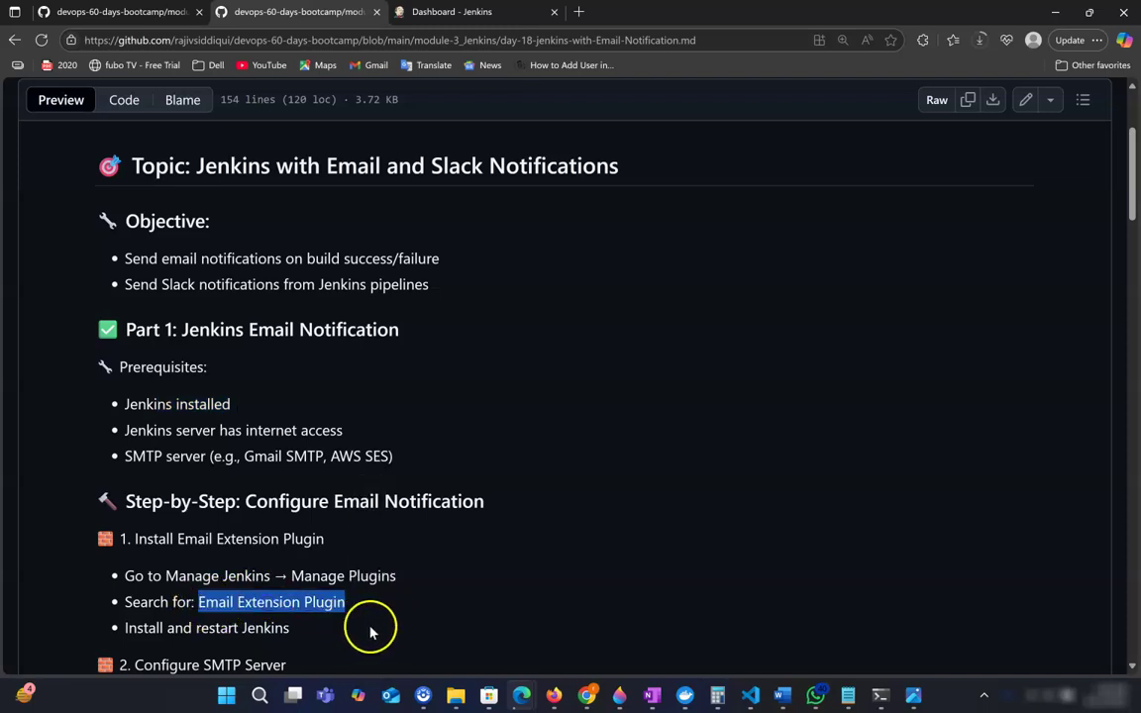
{"action": "scroll", "coordinate": [300, 579], "scroll_direction": "down", "scroll_amount": 1}
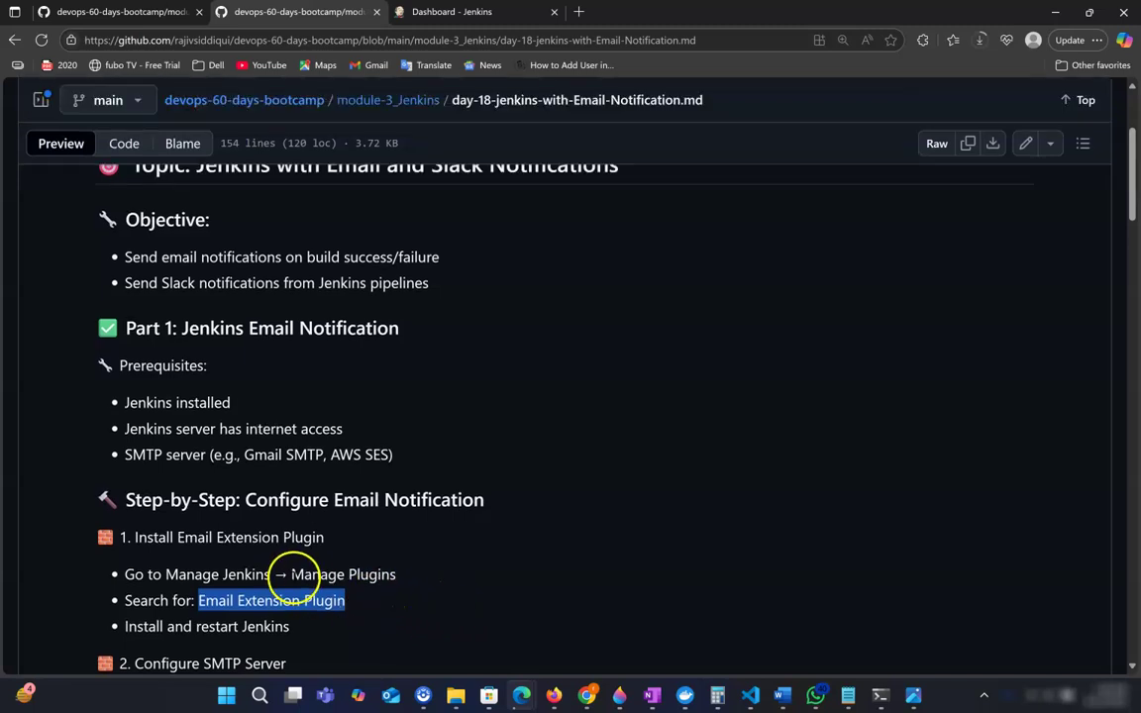
{"action": "left_click_drag", "start_coordinate": [291, 574], "coordinate": [396, 576]}
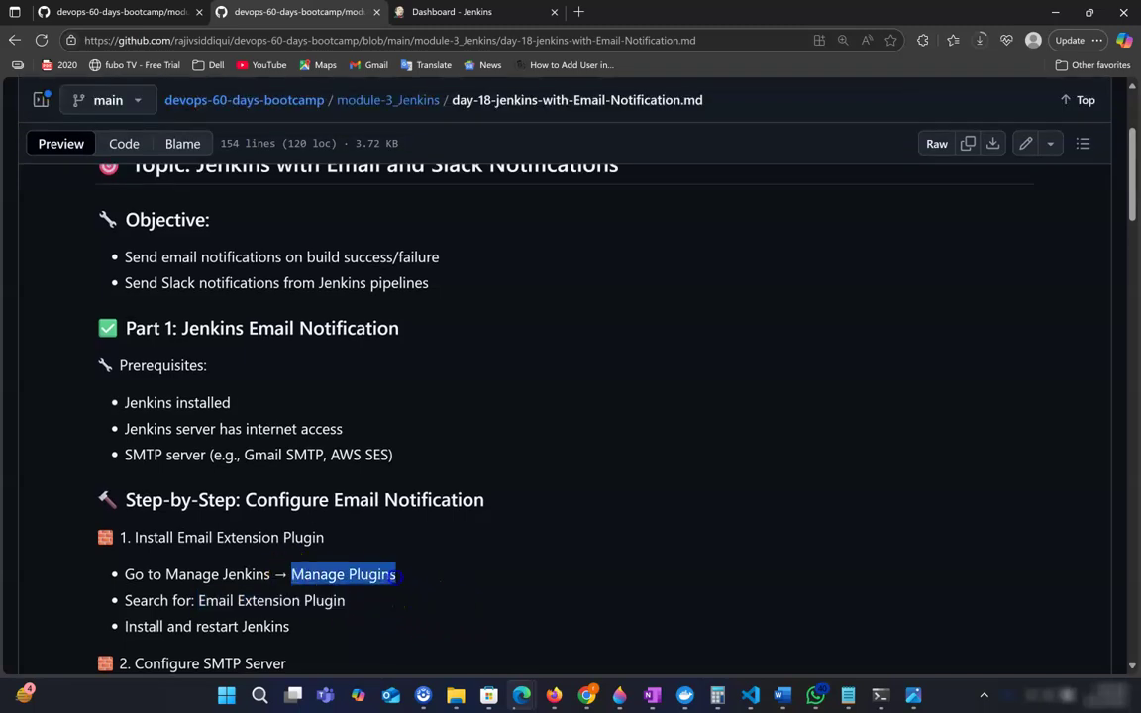
{"action": "left_click", "coordinate": [463, 615]}
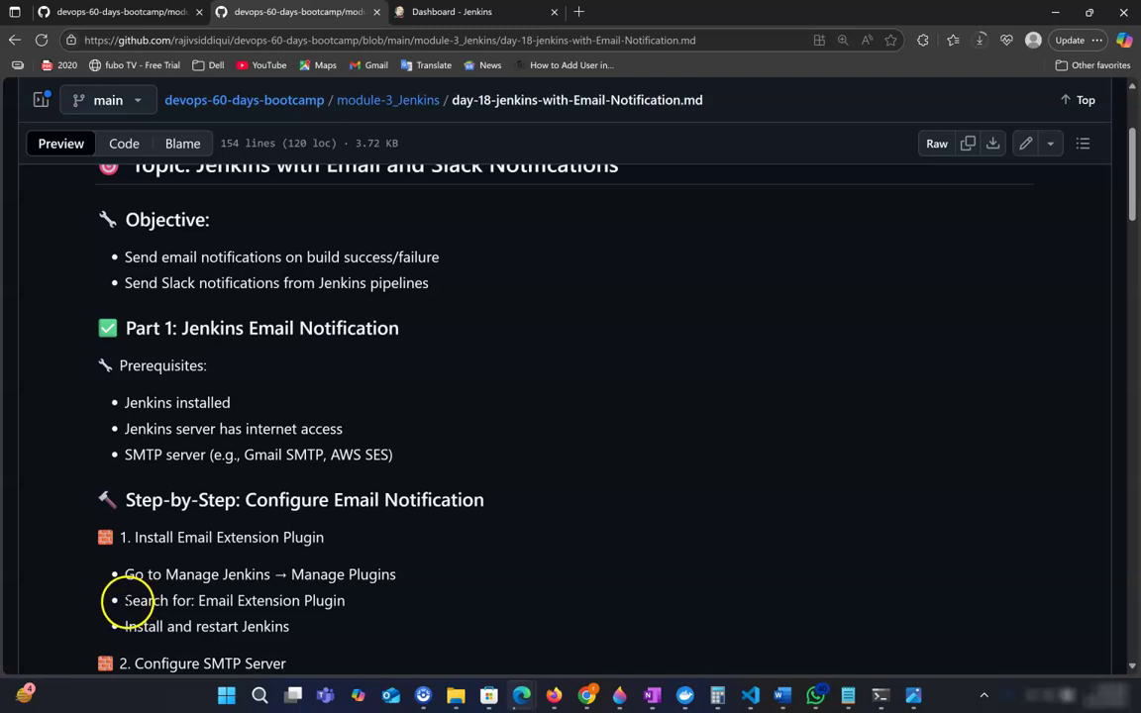
{"action": "left_click_drag", "start_coordinate": [200, 601], "coordinate": [345, 601]}
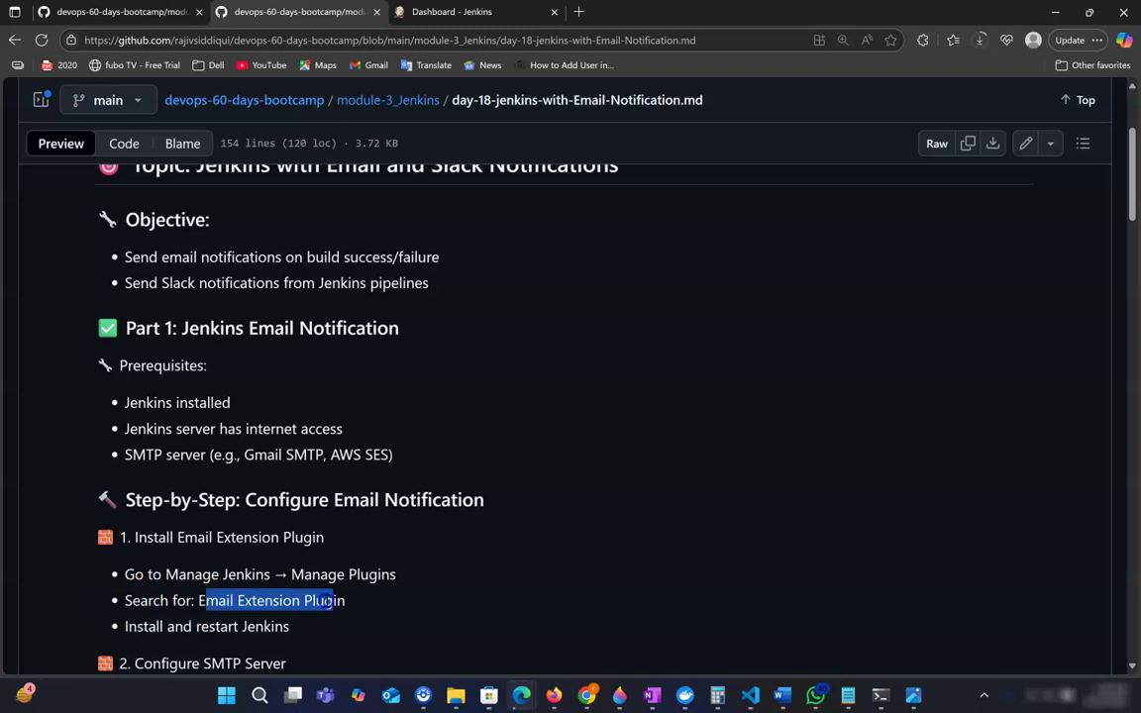
{"action": "scroll", "coordinate": [441, 625], "scroll_direction": "down", "scroll_amount": 1}
{"action": "left_click", "coordinate": [377, 624]}
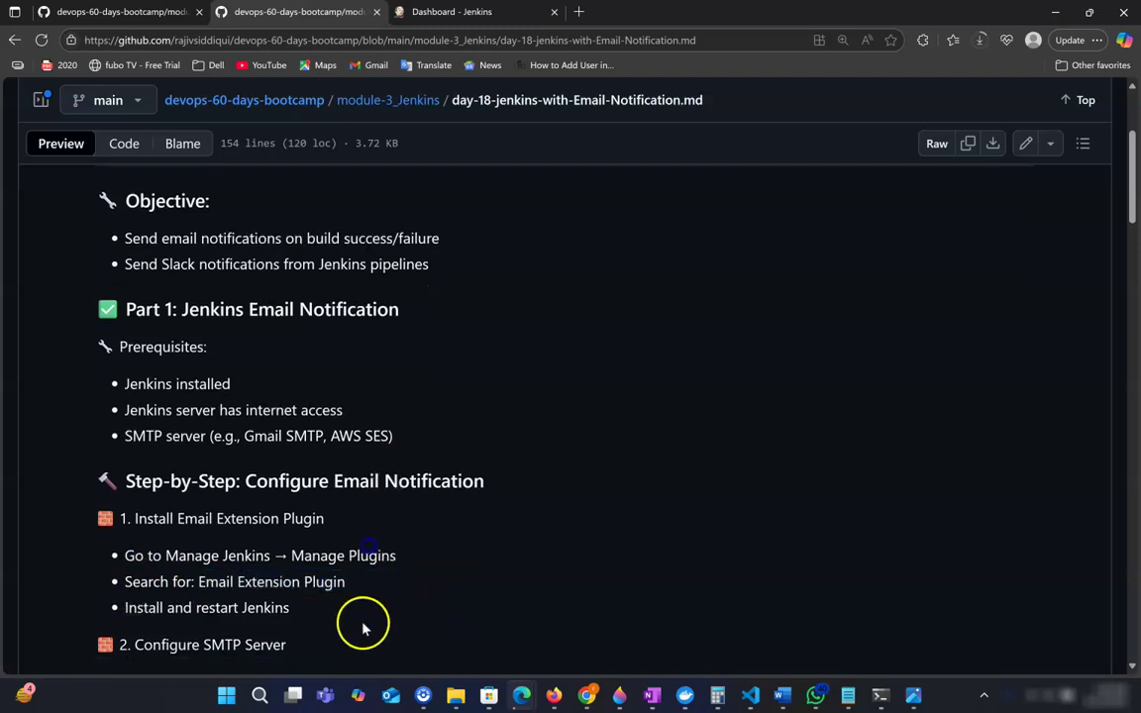
{"action": "left_click_drag", "start_coordinate": [198, 583], "coordinate": [400, 558]}
{"action": "left_click", "coordinate": [351, 600]}
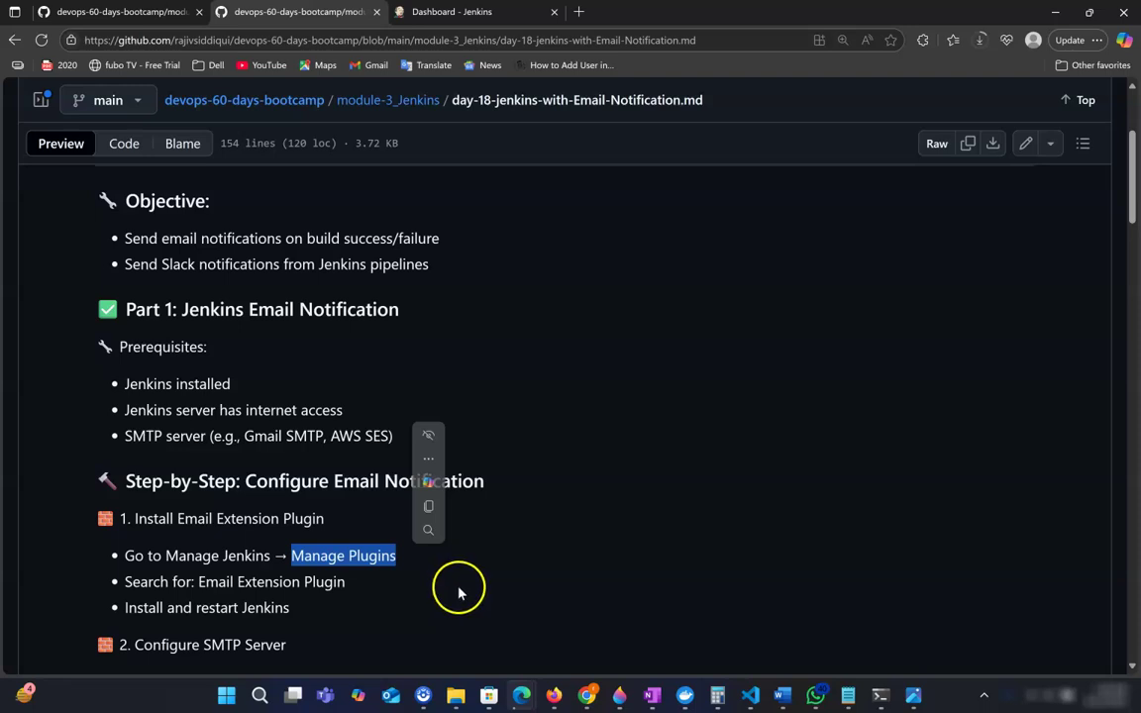
Copy the plugin name "Email Extension Plugin" from the installation instructions in the guide
{"action": "left_click", "coordinate": [312, 597]}
{"action": "left_click_drag", "start_coordinate": [199, 582], "coordinate": [374, 603]}
{"action": "key", "text": "ctrl+c"}
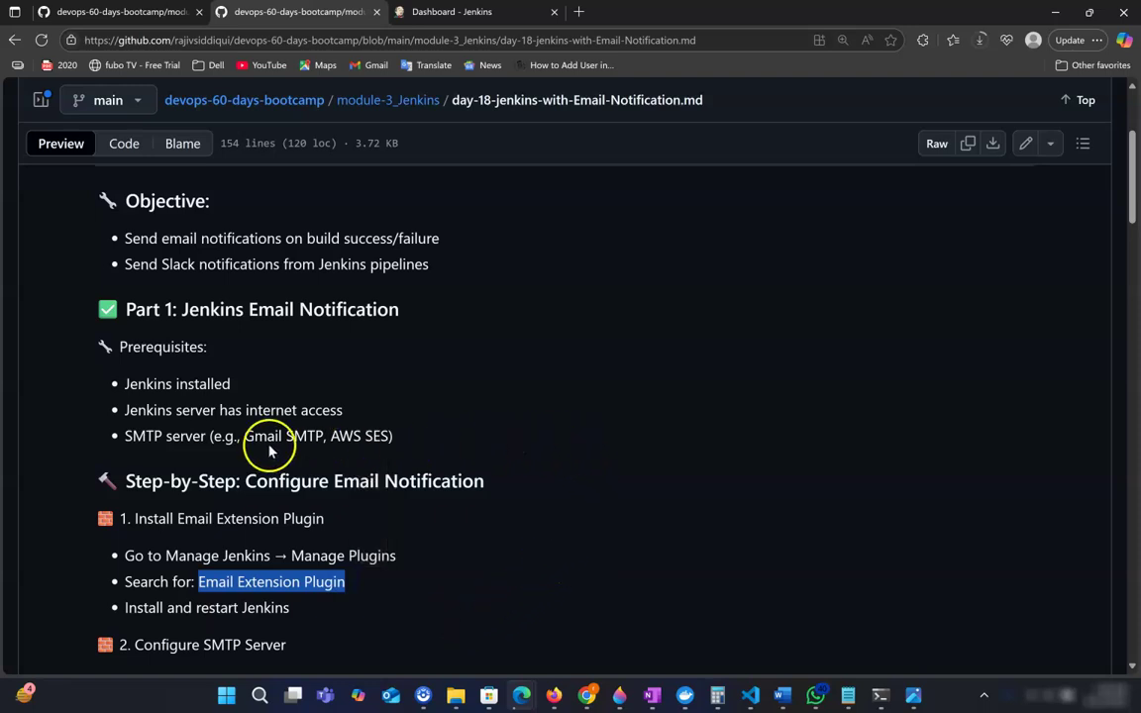
Examine the SMTP server prerequisite and its Gmail SMTP and AWS SES options in the guide
{"action": "left_click_drag", "start_coordinate": [245, 436], "coordinate": [393, 437]}
{"action": "left_click", "coordinate": [365, 460]}
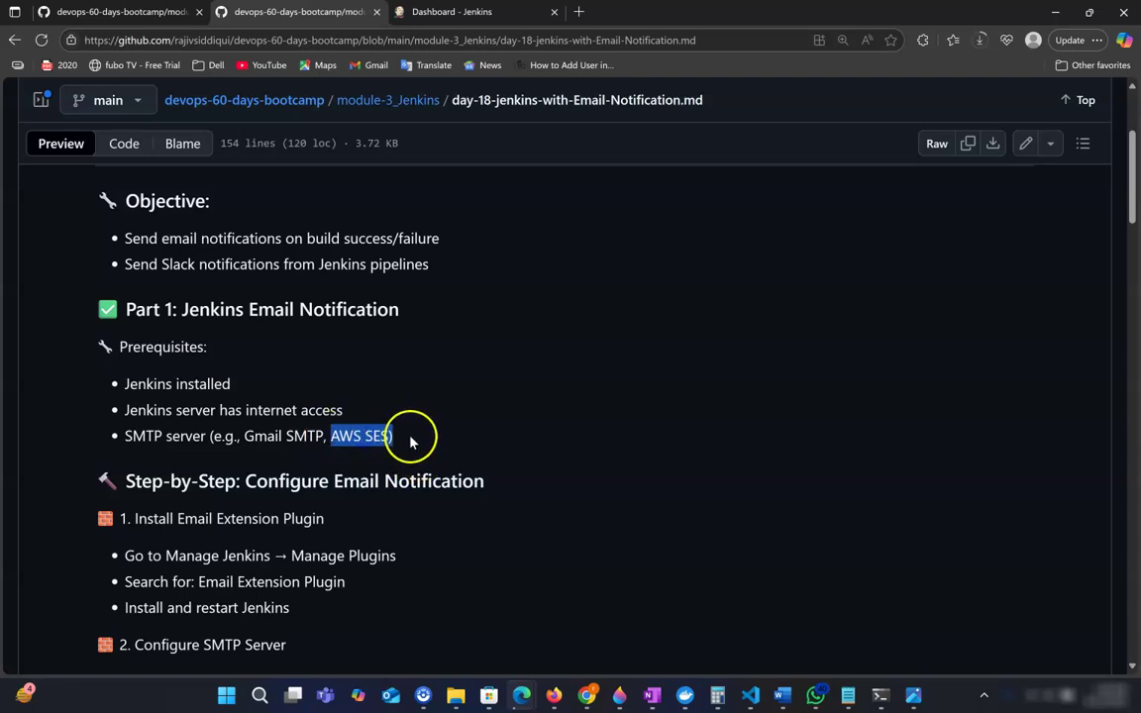
{"action": "left_click", "coordinate": [391, 441]}
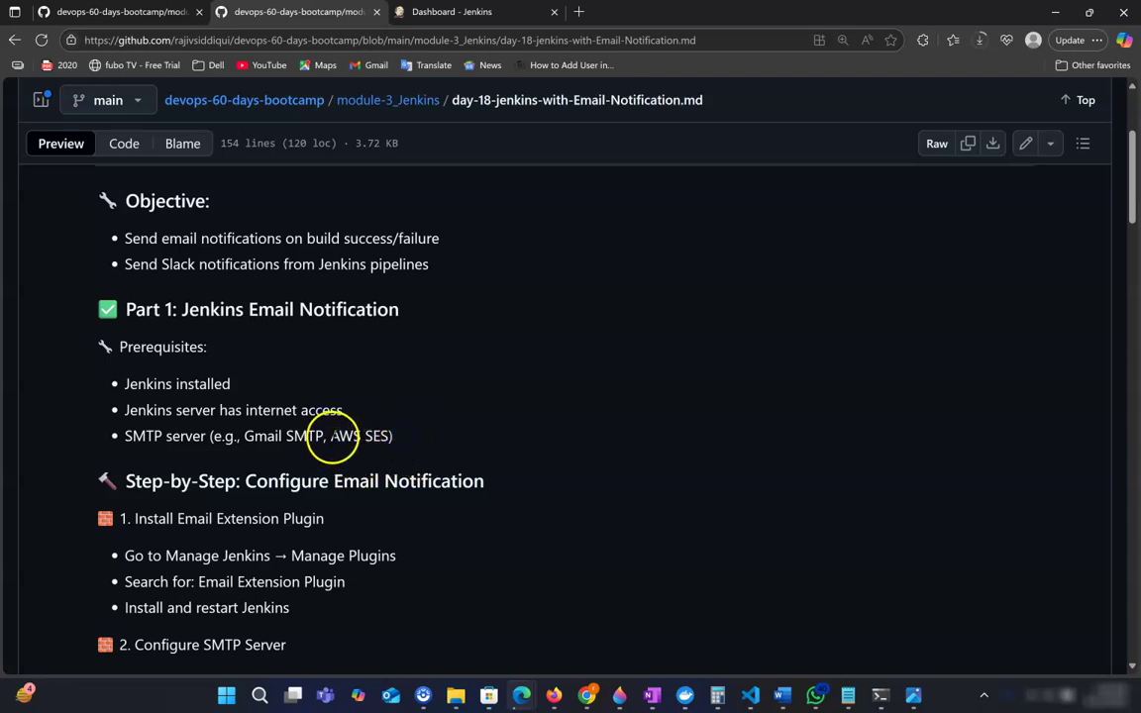
{"action": "left_click_drag", "start_coordinate": [332, 436], "coordinate": [388, 438]}
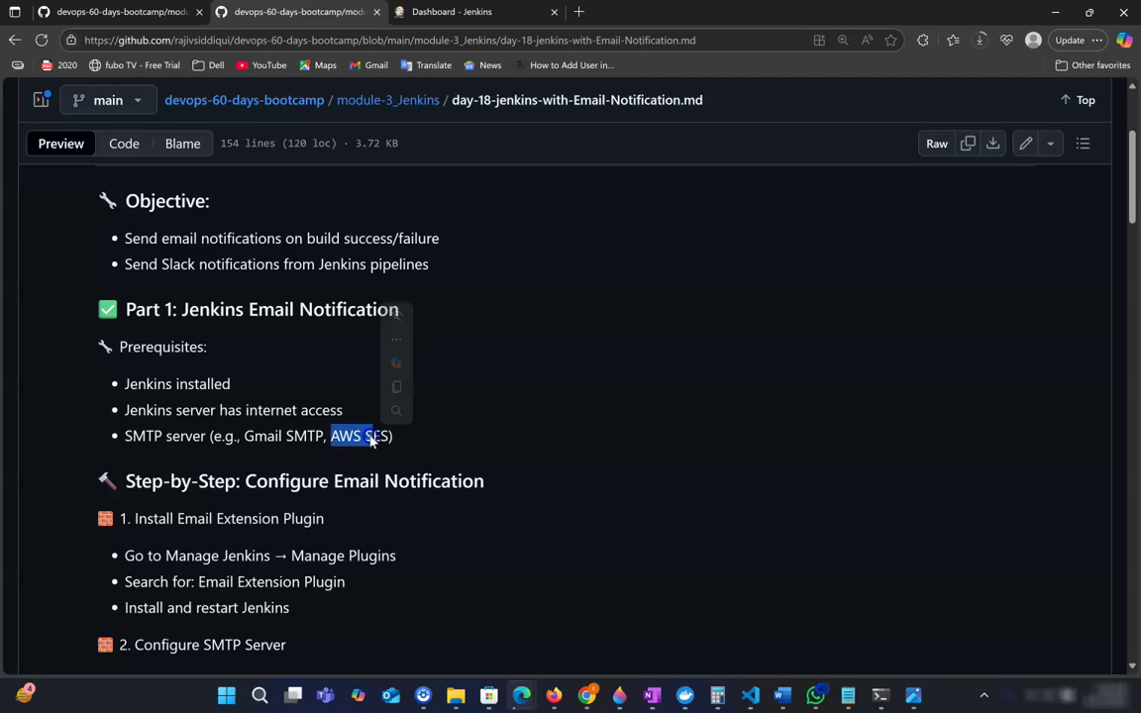
{"action": "left_click", "coordinate": [412, 452]}
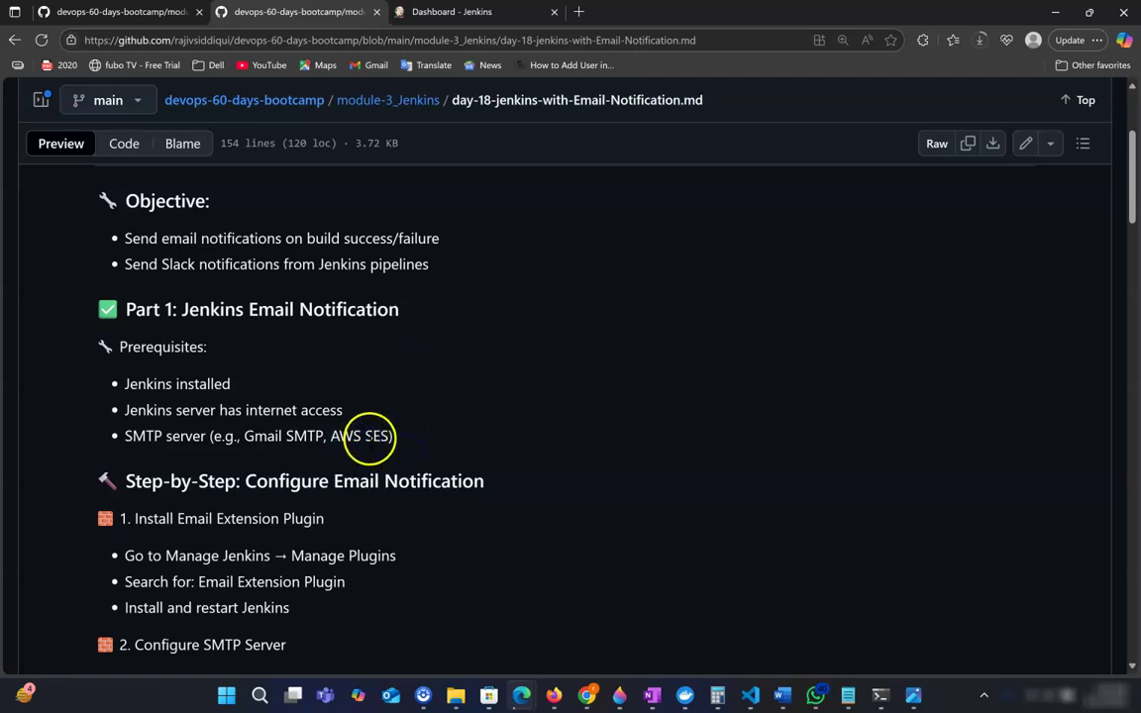
{"action": "left_click_drag", "start_coordinate": [366, 437], "coordinate": [438, 450]}
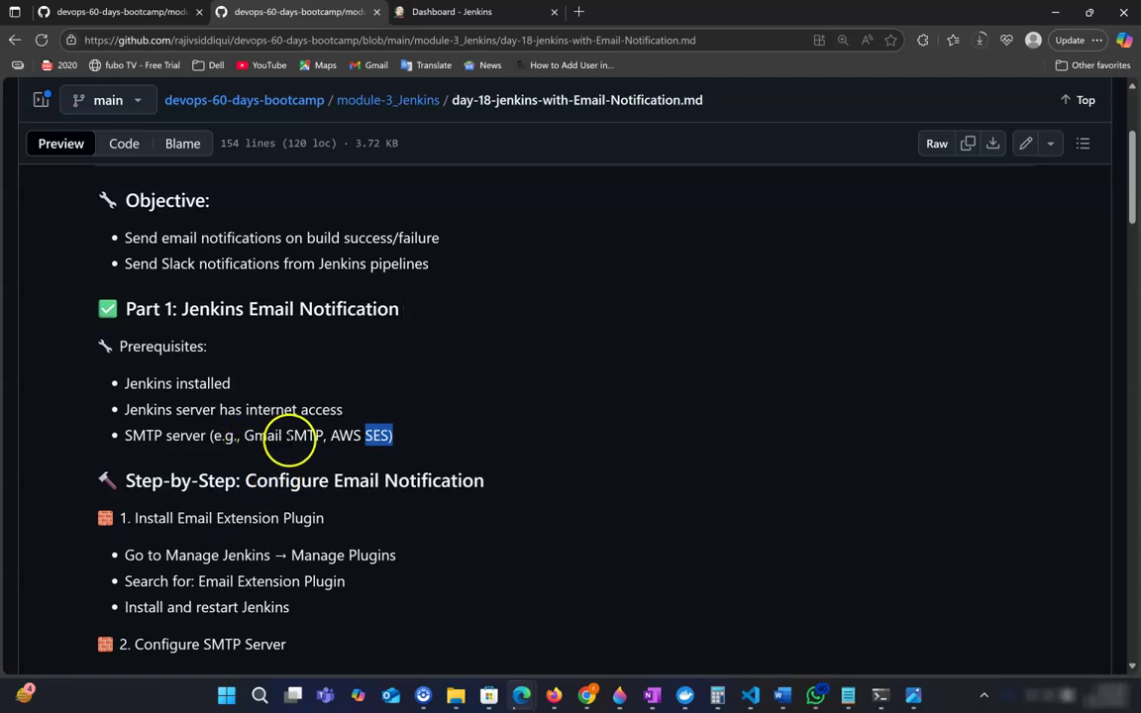
{"action": "left_click_drag", "start_coordinate": [244, 436], "coordinate": [324, 436]}
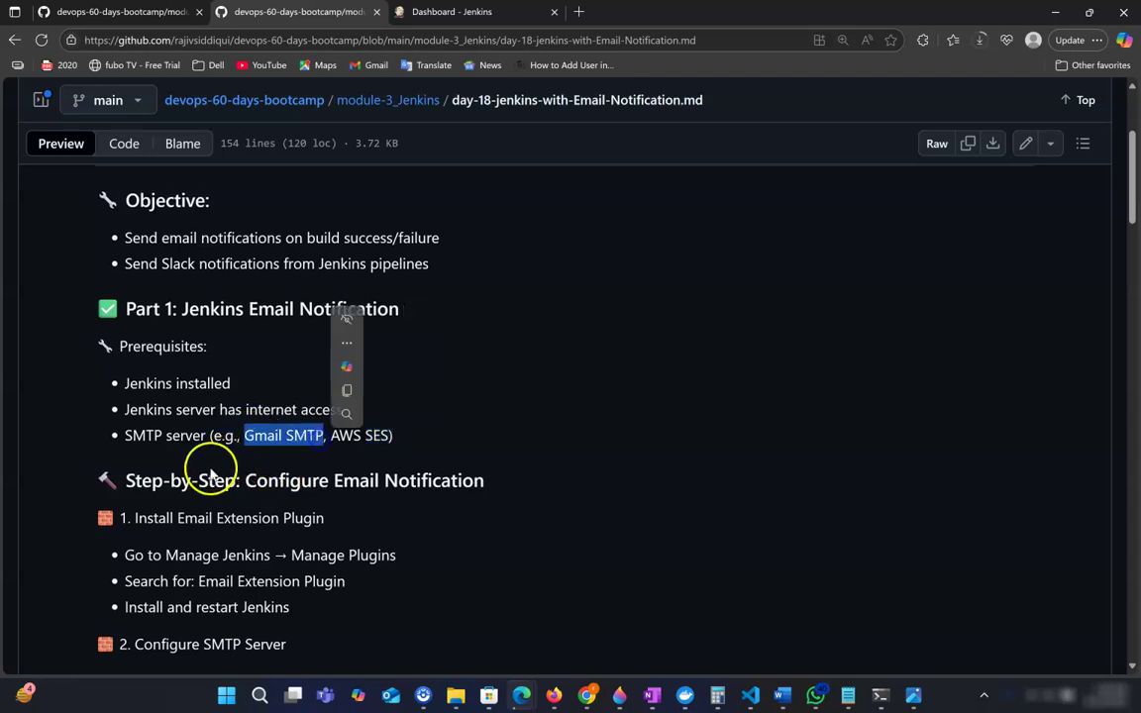
{"action": "scroll", "coordinate": [337, 501], "scroll_direction": "down", "scroll_amount": 1}
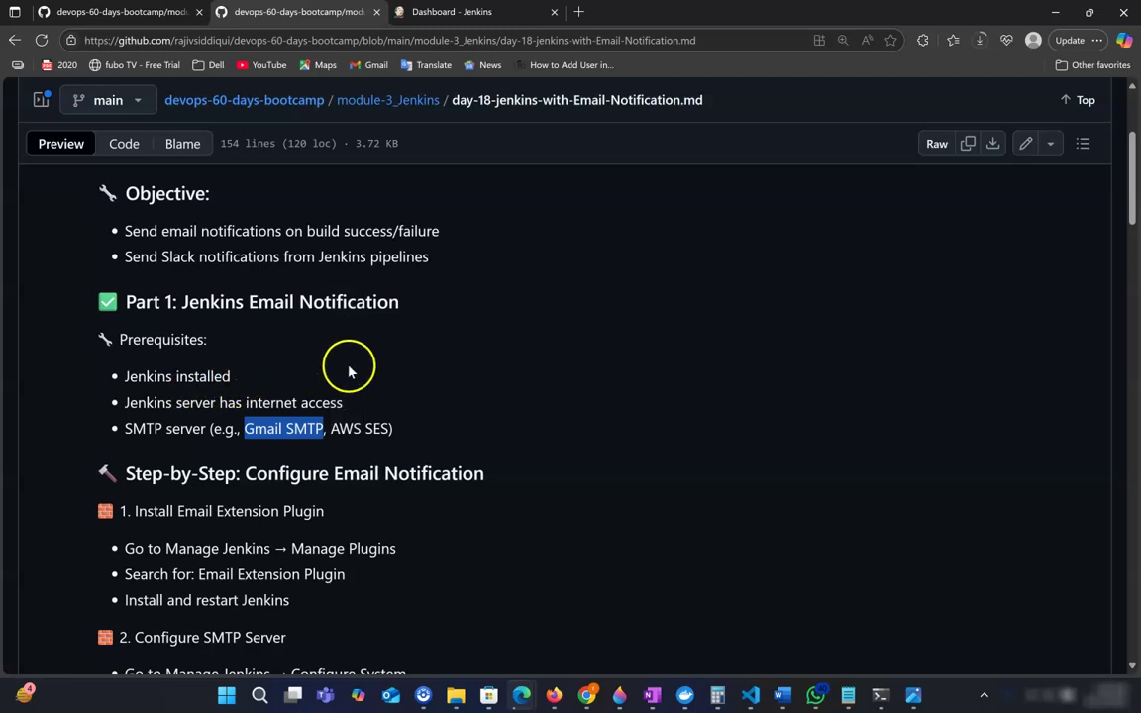
{"action": "scroll", "coordinate": [396, 421], "scroll_direction": "down", "scroll_amount": 1}
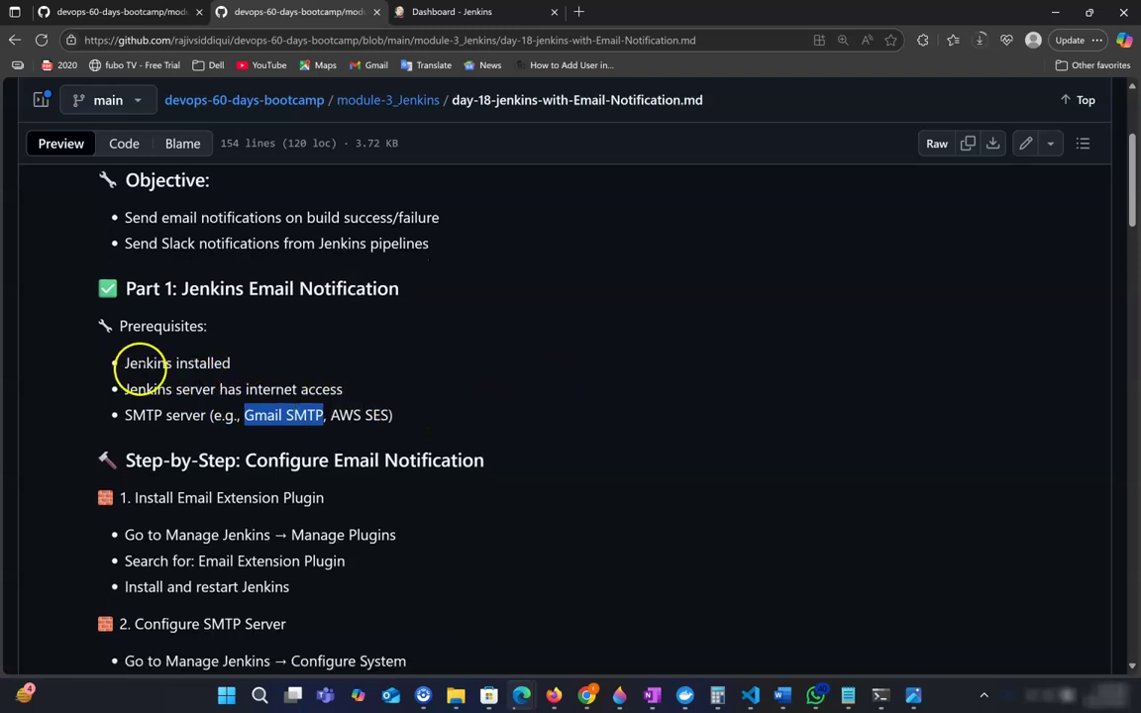
{"action": "scroll", "coordinate": [466, 530], "scroll_direction": "down", "scroll_amount": 1}
{"action": "scroll", "coordinate": [495, 446], "scroll_direction": "up", "scroll_amount": 2}
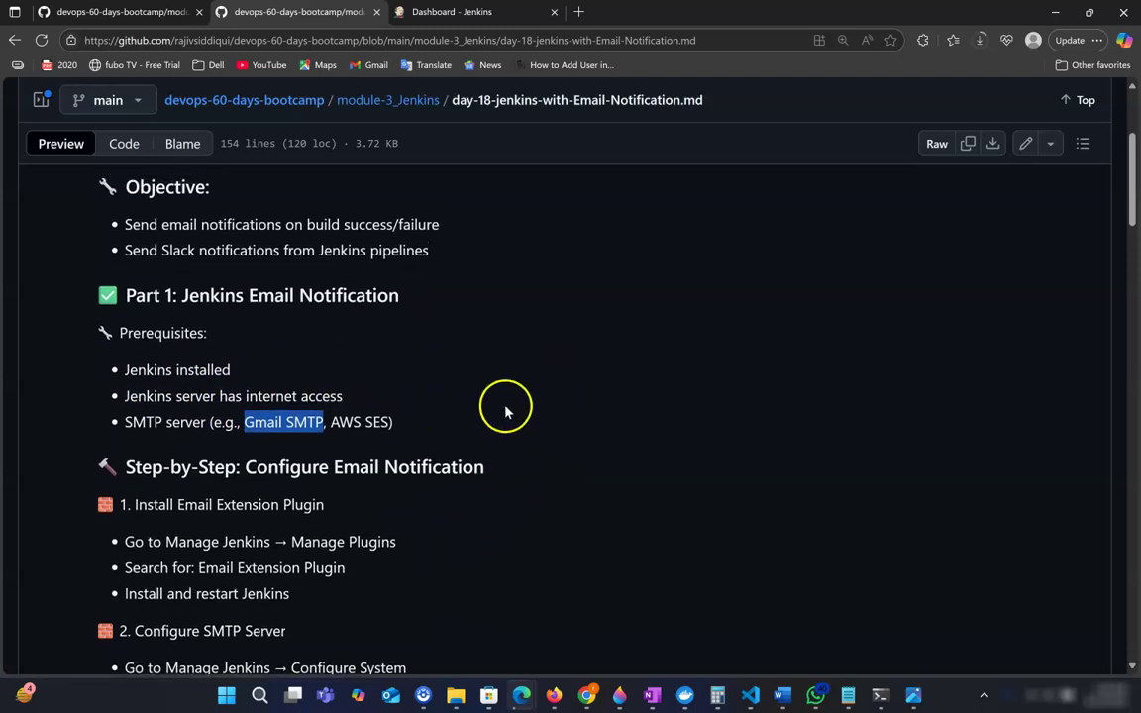
Switch to the Jenkins dashboard and open the Manage Jenkins page in a new browser tab
{"action": "left_click", "coordinate": [438, 13]}
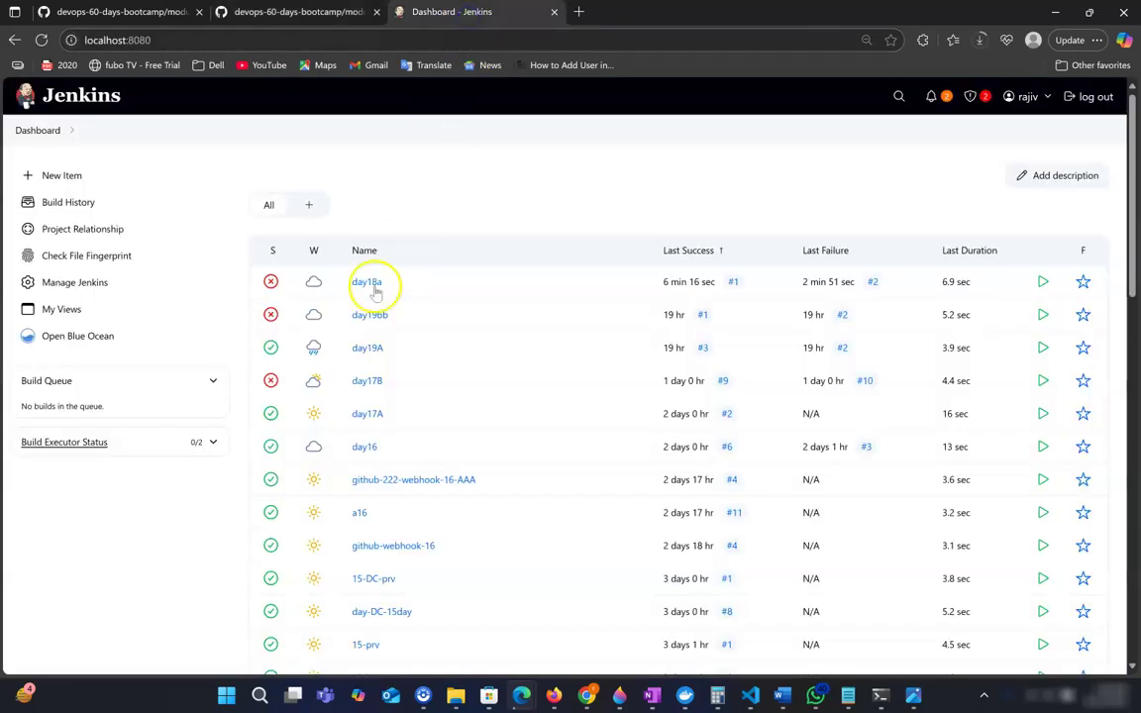
{"action": "right_click", "coordinate": [69, 281]}
{"action": "left_click", "coordinate": [138, 229]}
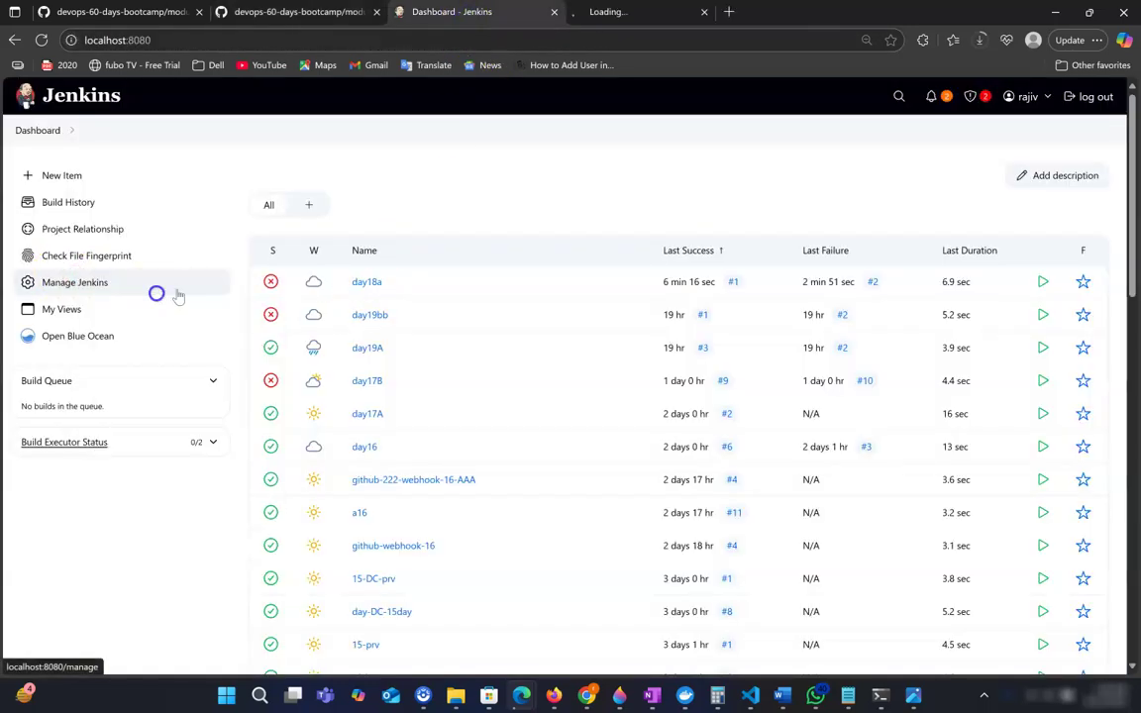
{"action": "left_click", "coordinate": [635, 12]}
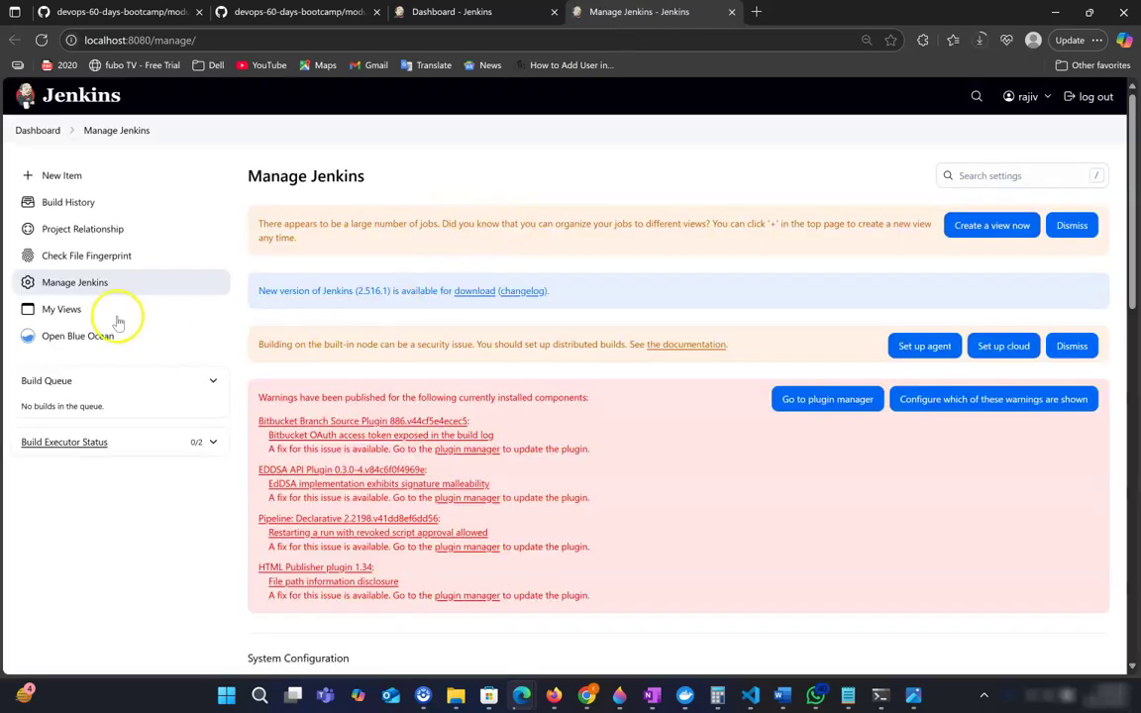
Open the Plugins page from System Configuration in a new browser tab and switch to it
{"action": "scroll", "coordinate": [649, 353], "scroll_direction": "down", "scroll_amount": 3}
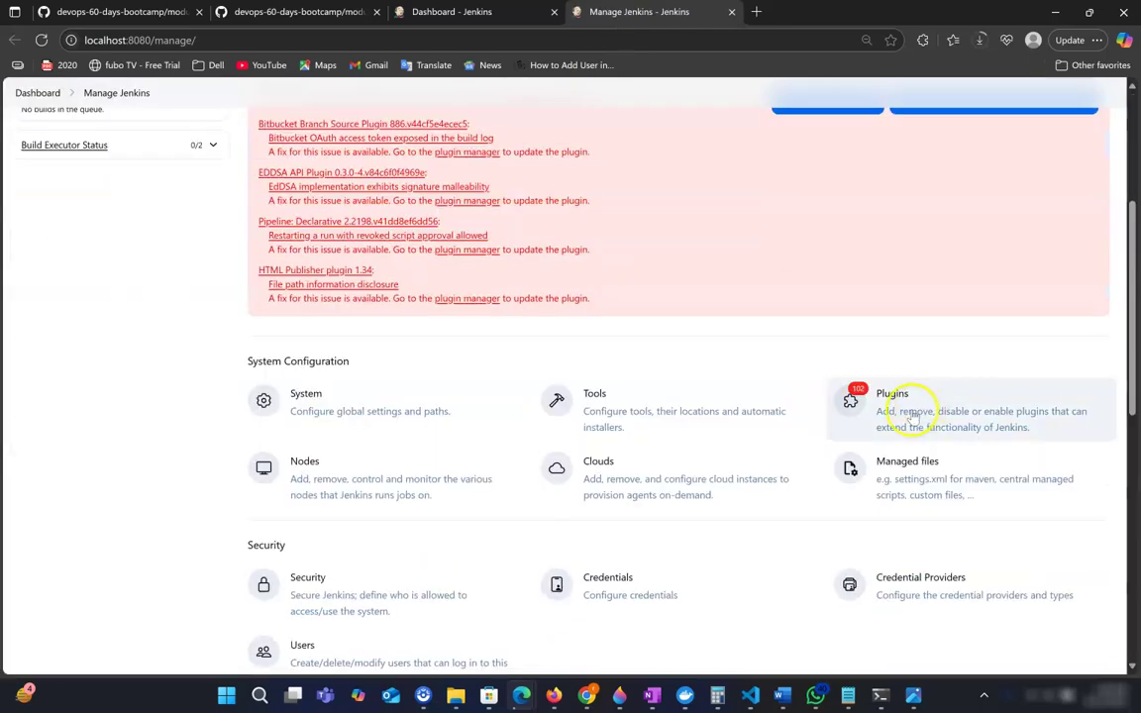
{"action": "right_click", "coordinate": [912, 412]}
{"action": "left_click", "coordinate": [940, 426]}
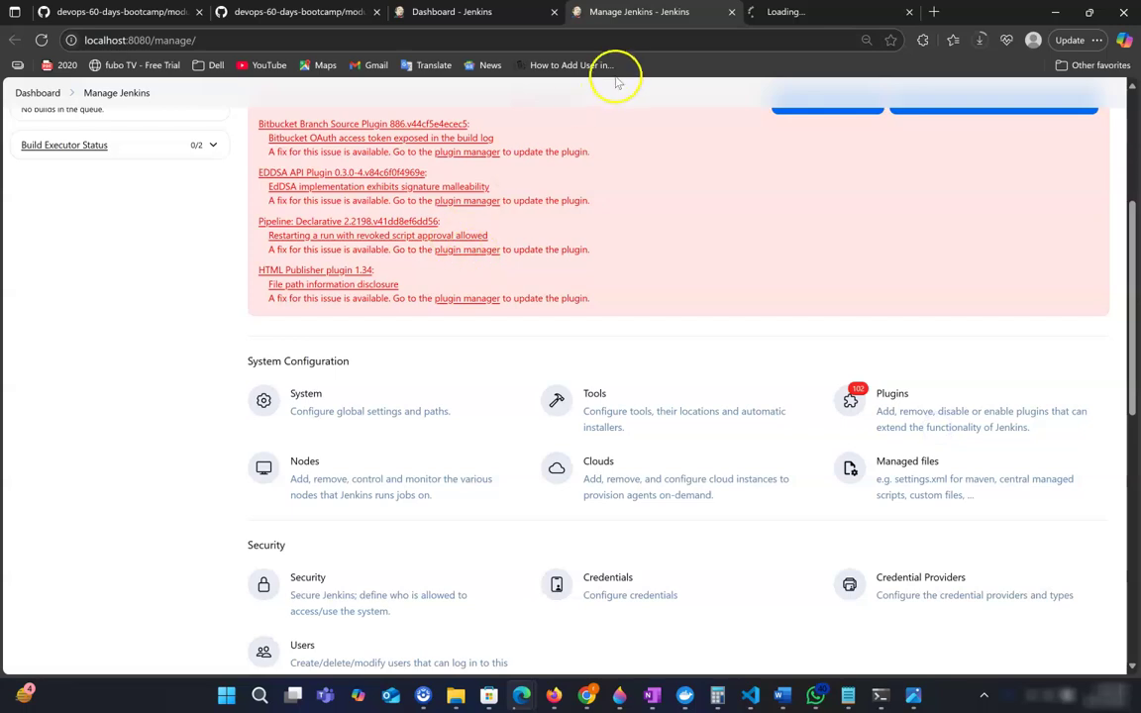
{"action": "key", "text": "ctrl+Tab"}
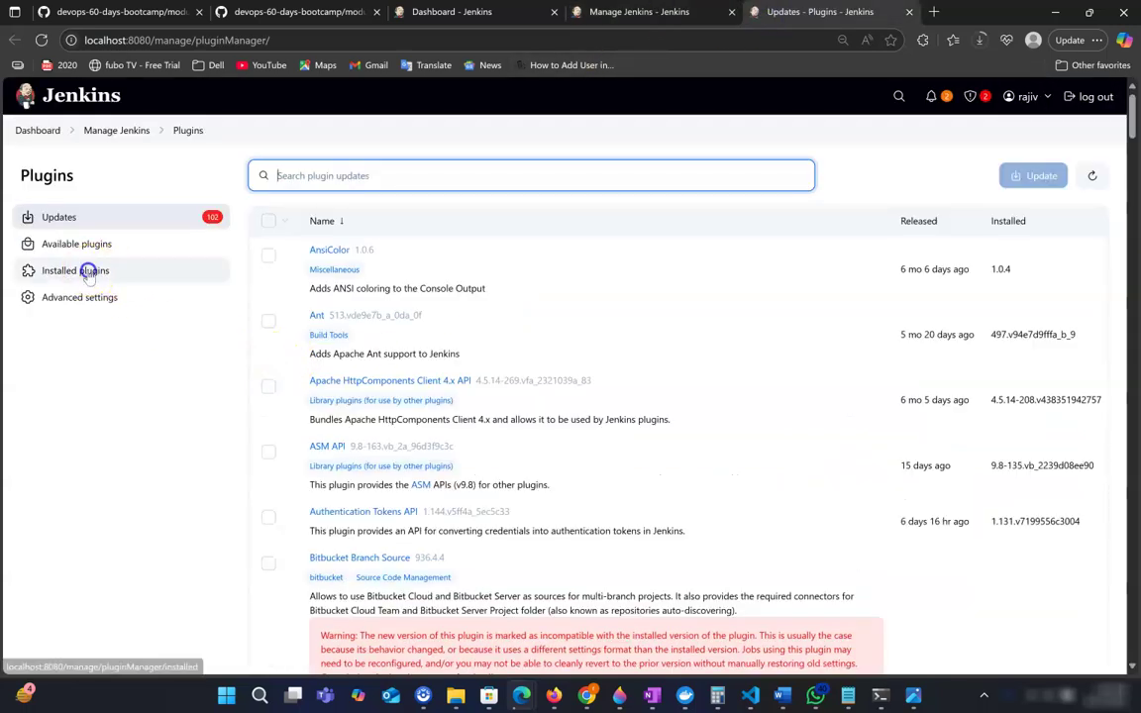
Search the installed plugins for "Email Extension Plugin"
{"action": "left_click", "coordinate": [121, 303]}
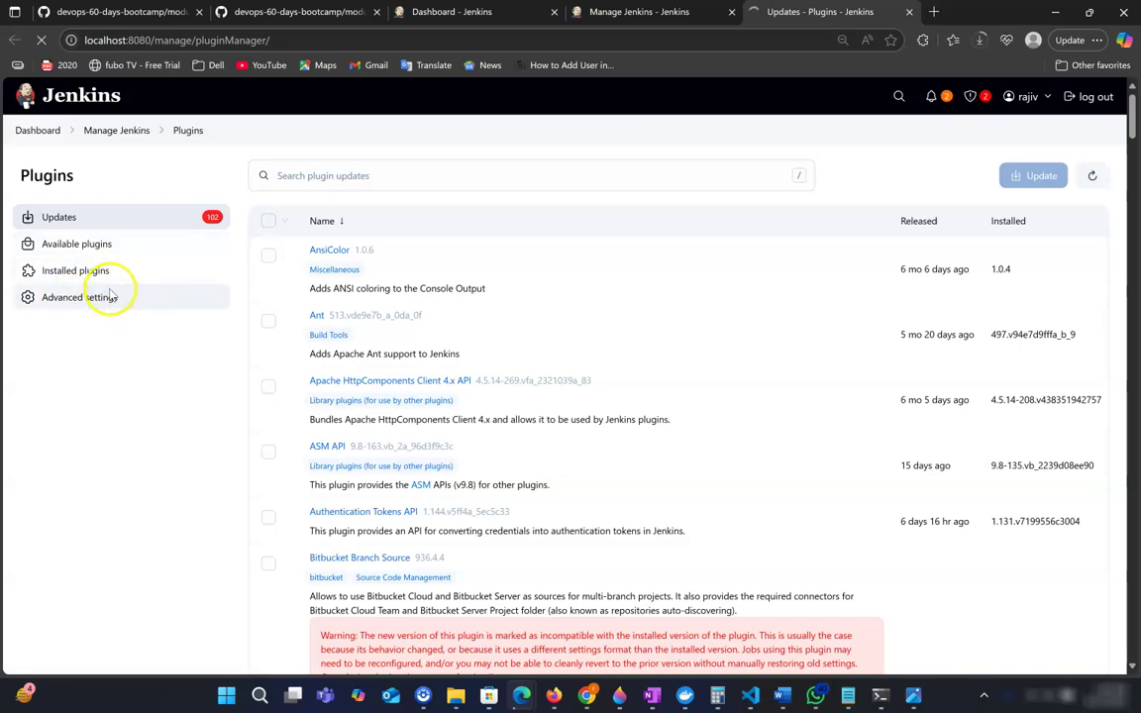
{"action": "left_click", "coordinate": [82, 278]}
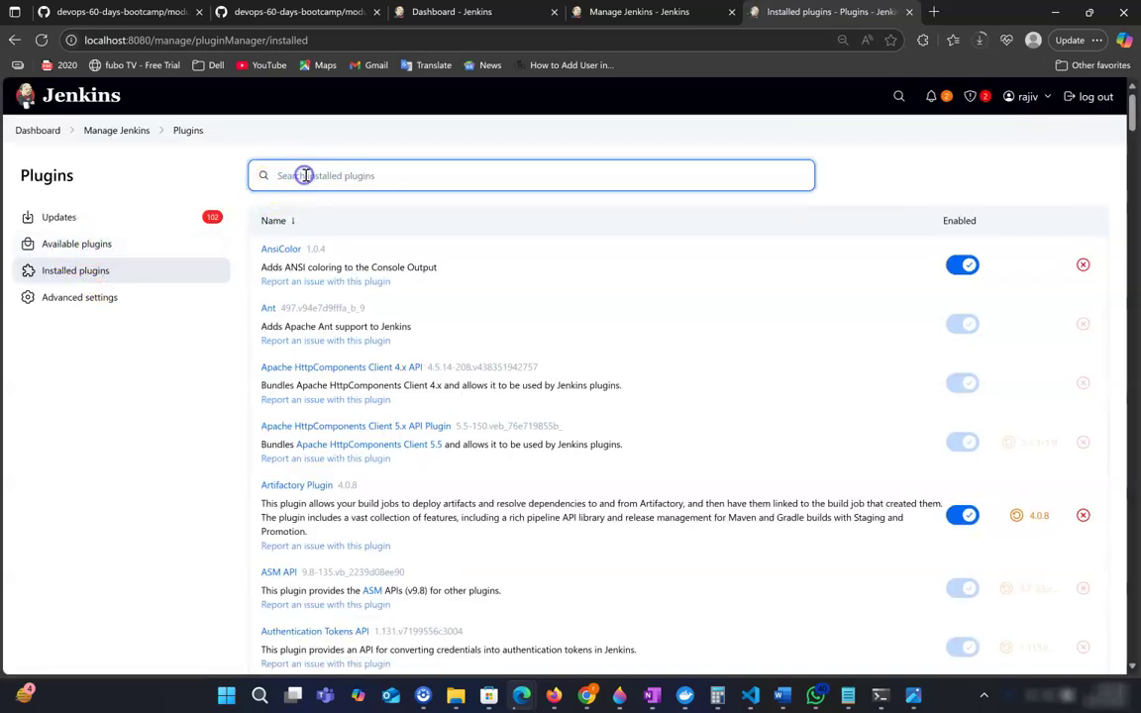
{"action": "key", "text": "ctrl+v"}
{"action": "left_click", "coordinate": [395, 176]}
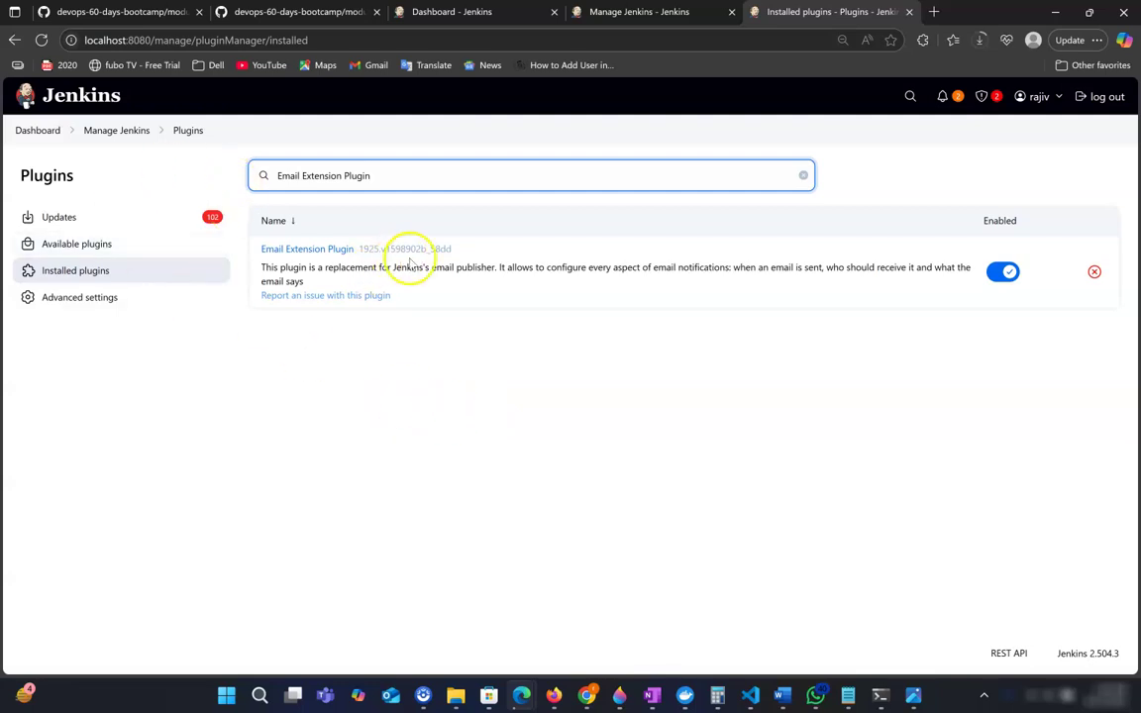
Return to the day-18 guide and examine the Configure SMTP Server section and its Gmail SMTP settings
{"action": "left_click", "coordinate": [300, 12]}
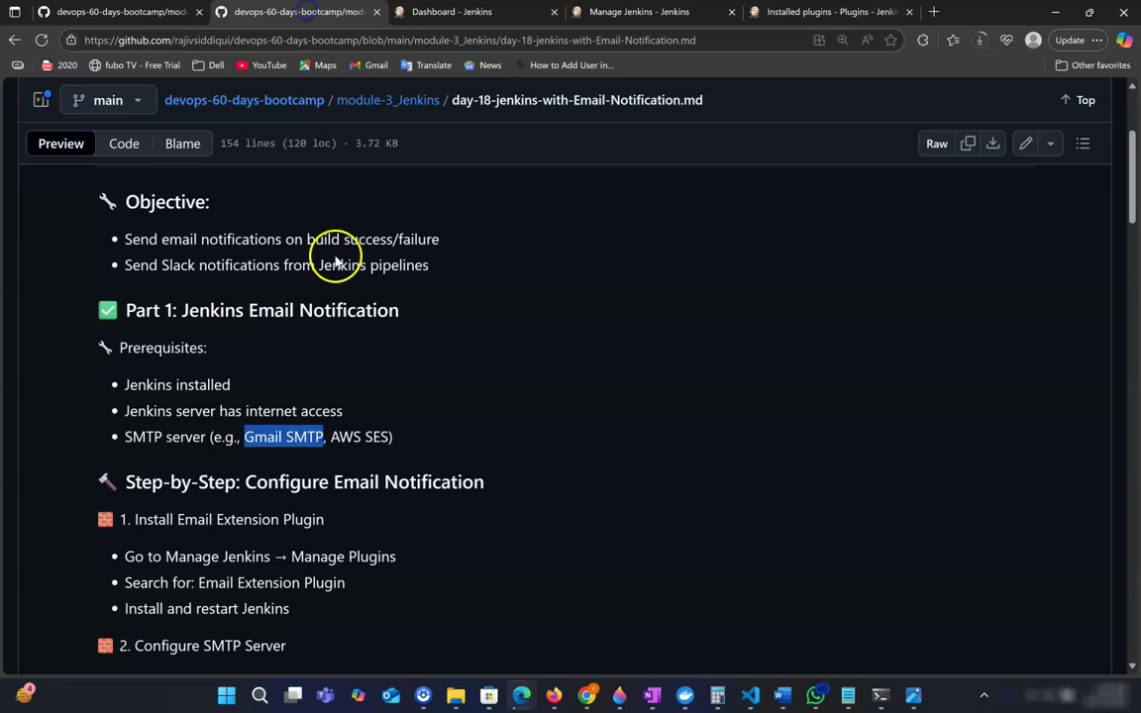
{"action": "scroll", "coordinate": [522, 384], "scroll_direction": "down", "scroll_amount": 1}
{"action": "left_click", "coordinate": [224, 409]}
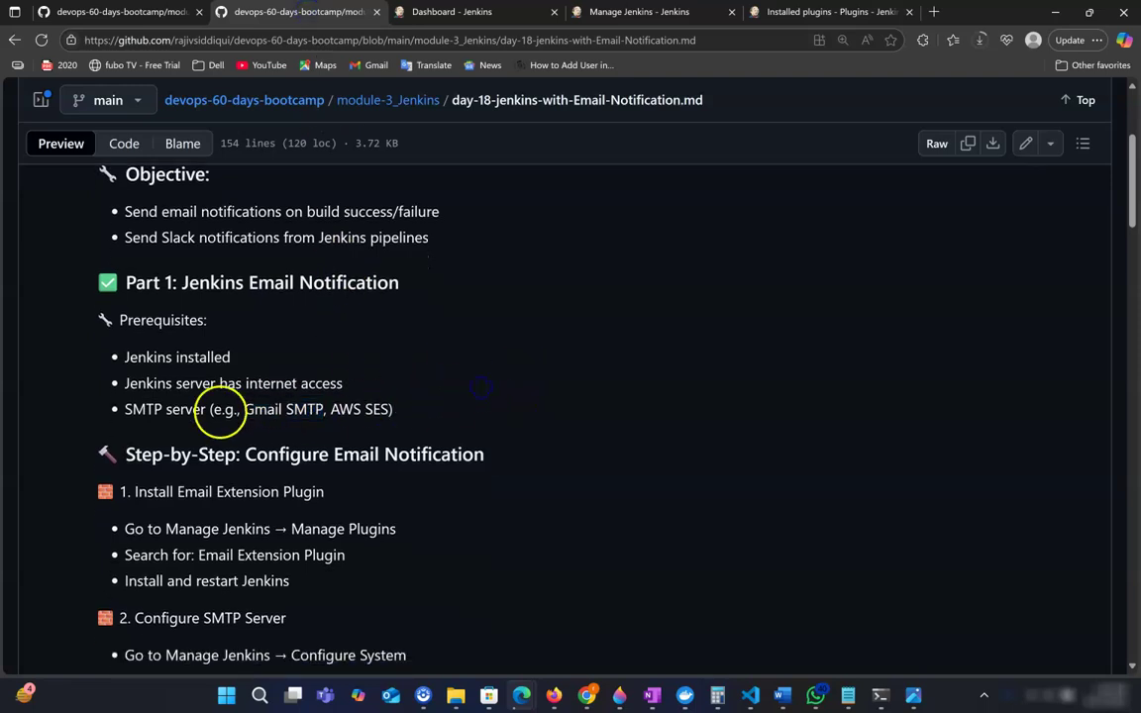
{"action": "scroll", "coordinate": [282, 476], "scroll_direction": "down", "scroll_amount": 1}
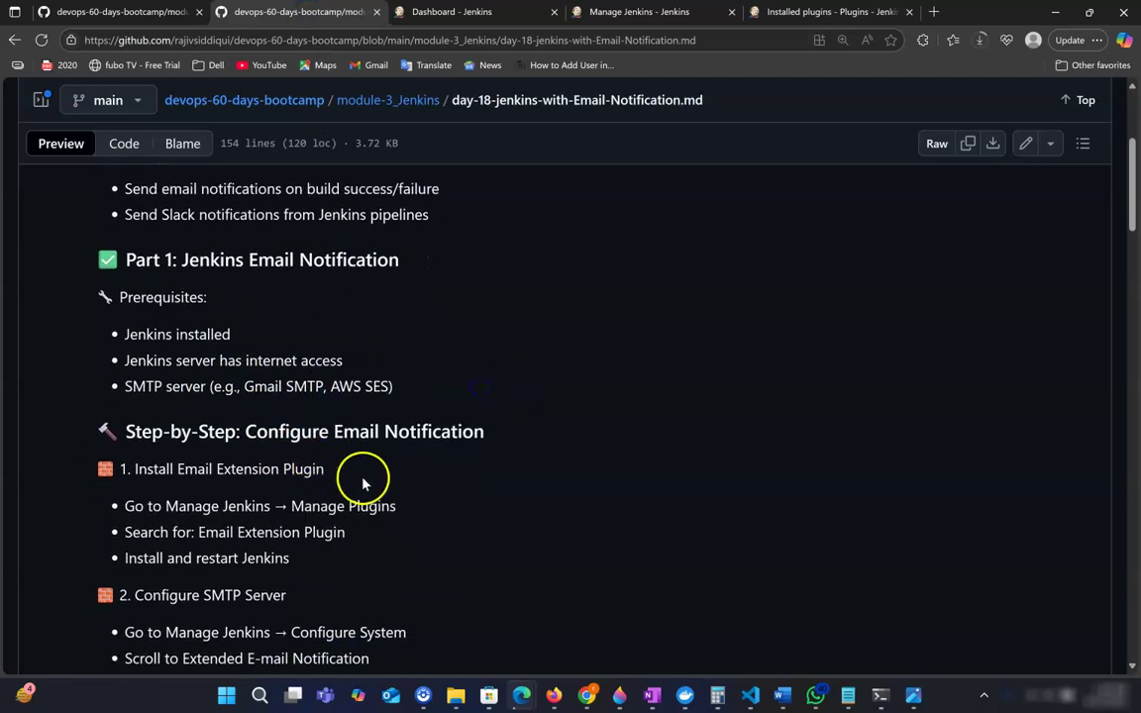
{"action": "scroll", "coordinate": [468, 495], "scroll_direction": "down", "scroll_amount": 1}
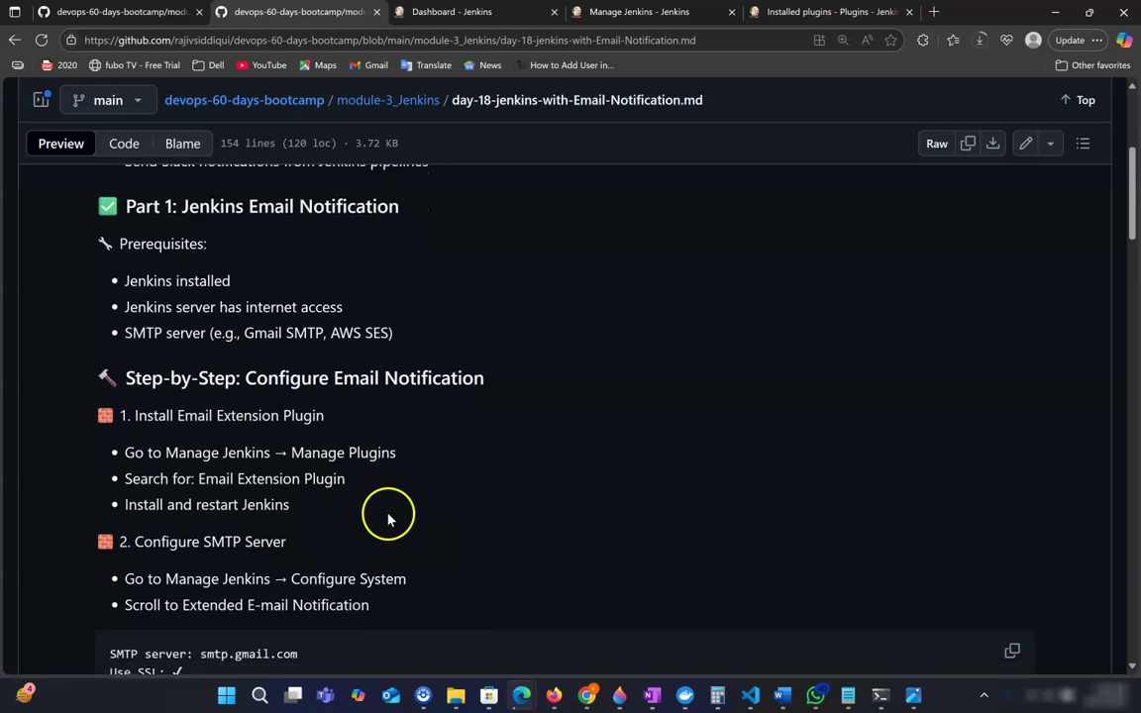
{"action": "scroll", "coordinate": [326, 540], "scroll_direction": "down", "scroll_amount": 2}
{"action": "mouse_move", "coordinate": [110, 548]}
{"action": "left_mouse_down"}
{"action": "mouse_move", "coordinate": [353, 606]}
{"action": "mouse_move", "coordinate": [373, 623]}
{"action": "mouse_move", "coordinate": [208, 605]}
{"action": "mouse_move", "coordinate": [111, 566]}
{"action": "mouse_move", "coordinate": [206, 587]}
{"action": "mouse_move", "coordinate": [110, 548]}
{"action": "left_mouse_up"}
{"action": "left_click", "coordinate": [596, 462]}
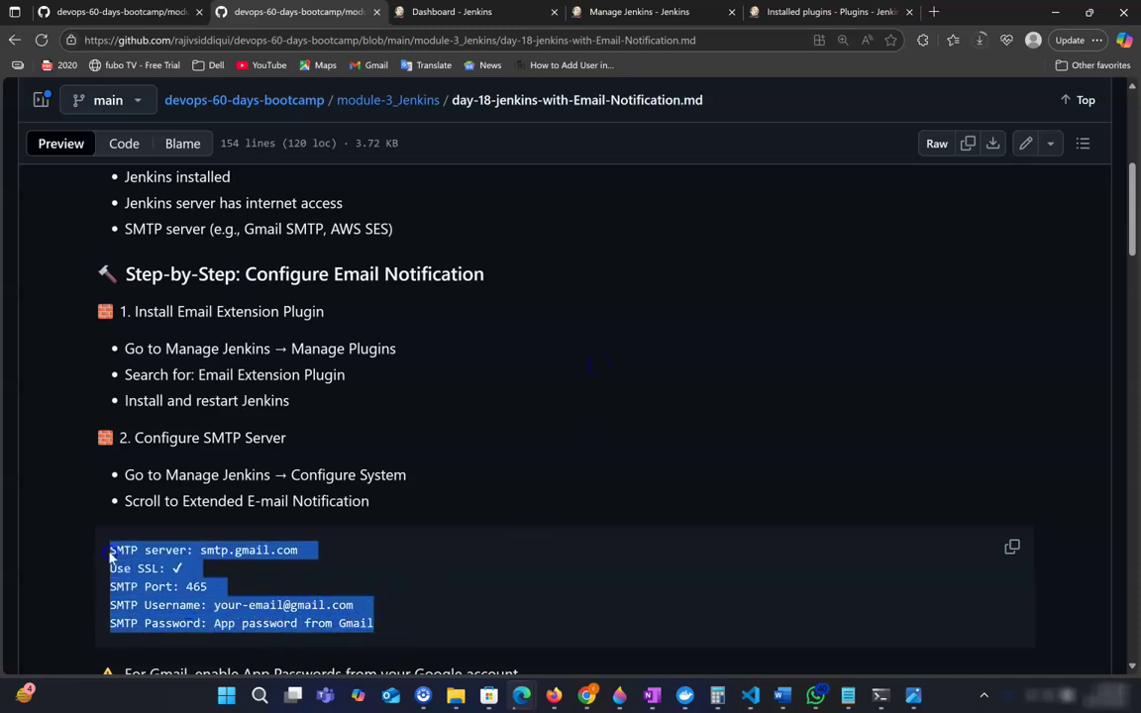
{"action": "left_click", "coordinate": [356, 561]}
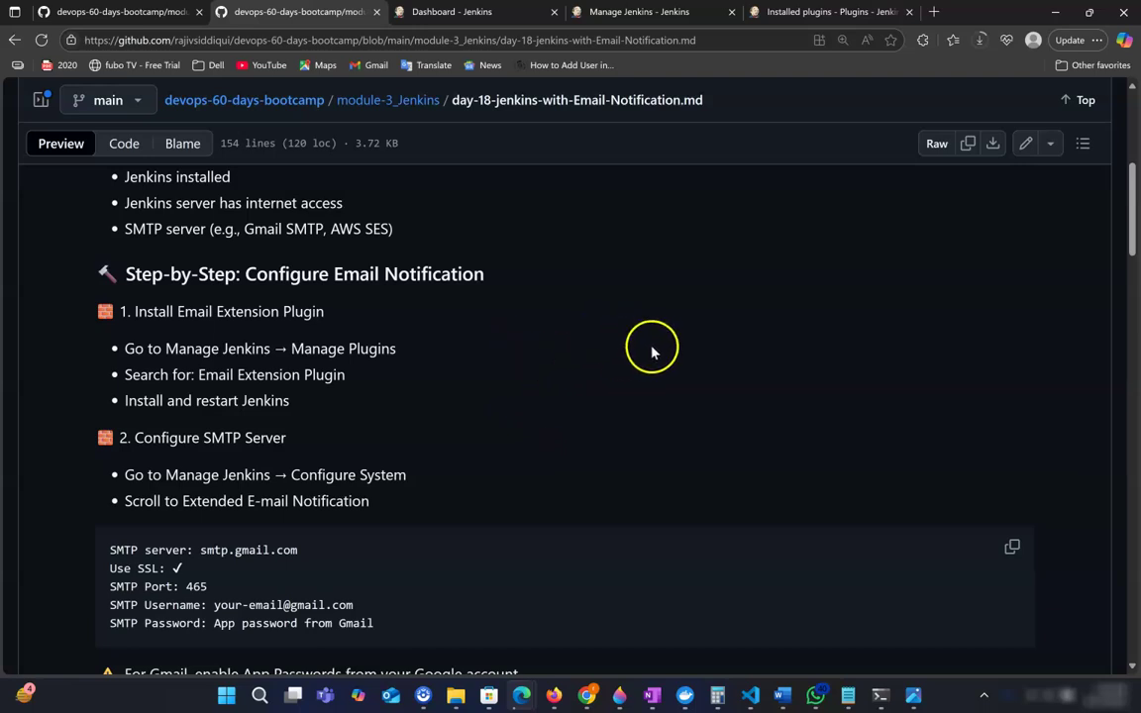
{"action": "scroll", "coordinate": [658, 349], "scroll_direction": "up", "scroll_amount": 1}
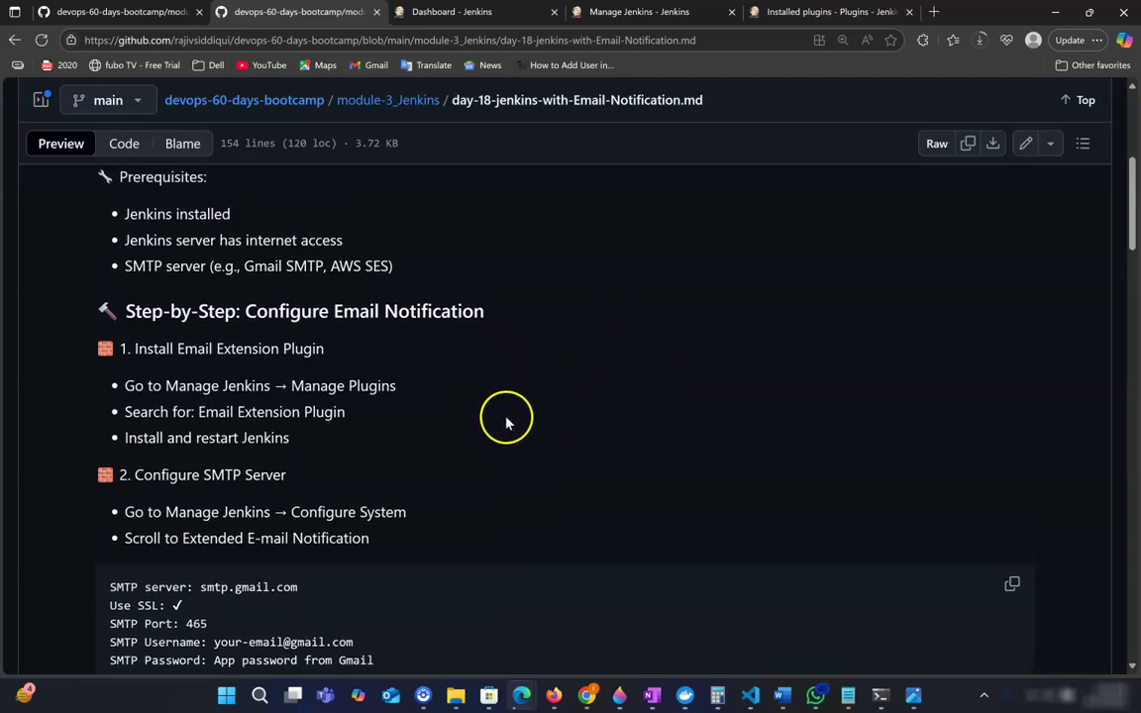
{"action": "scroll", "coordinate": [466, 401], "scroll_direction": "up", "scroll_amount": 1}
{"action": "scroll", "coordinate": [475, 406], "scroll_direction": "down", "scroll_amount": 1}
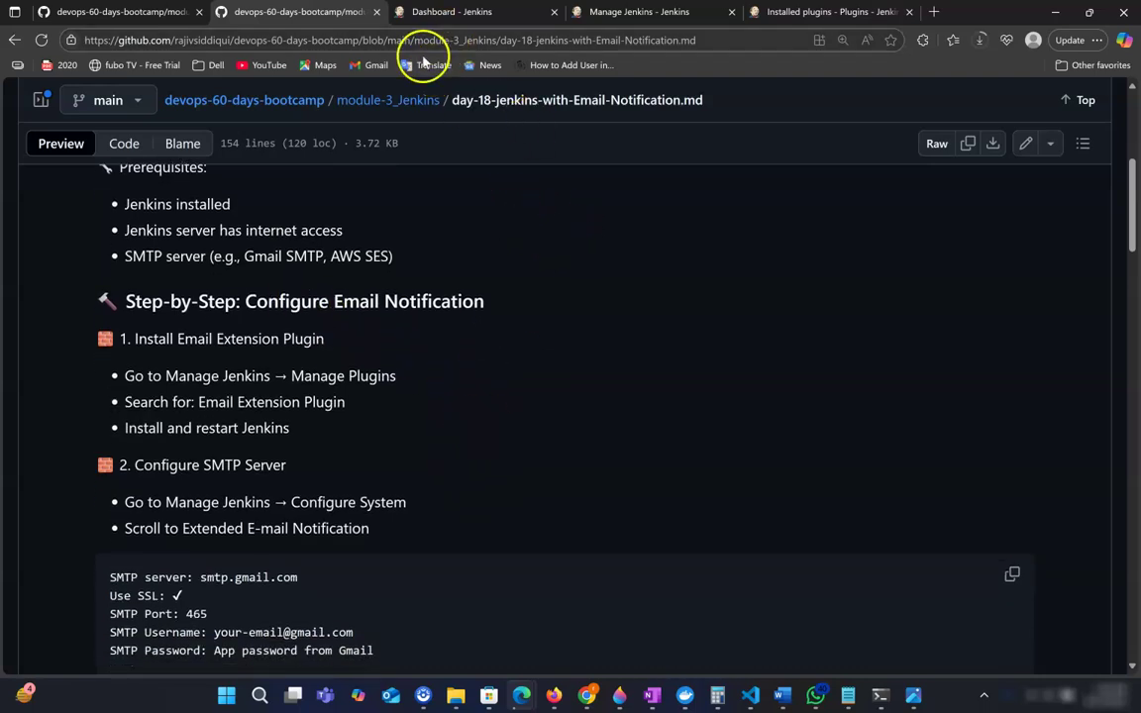
Switch back to the Jenkins plugins tab and open the Credentials page from Manage Jenkins
{"action": "left_click", "coordinate": [772, 14]}
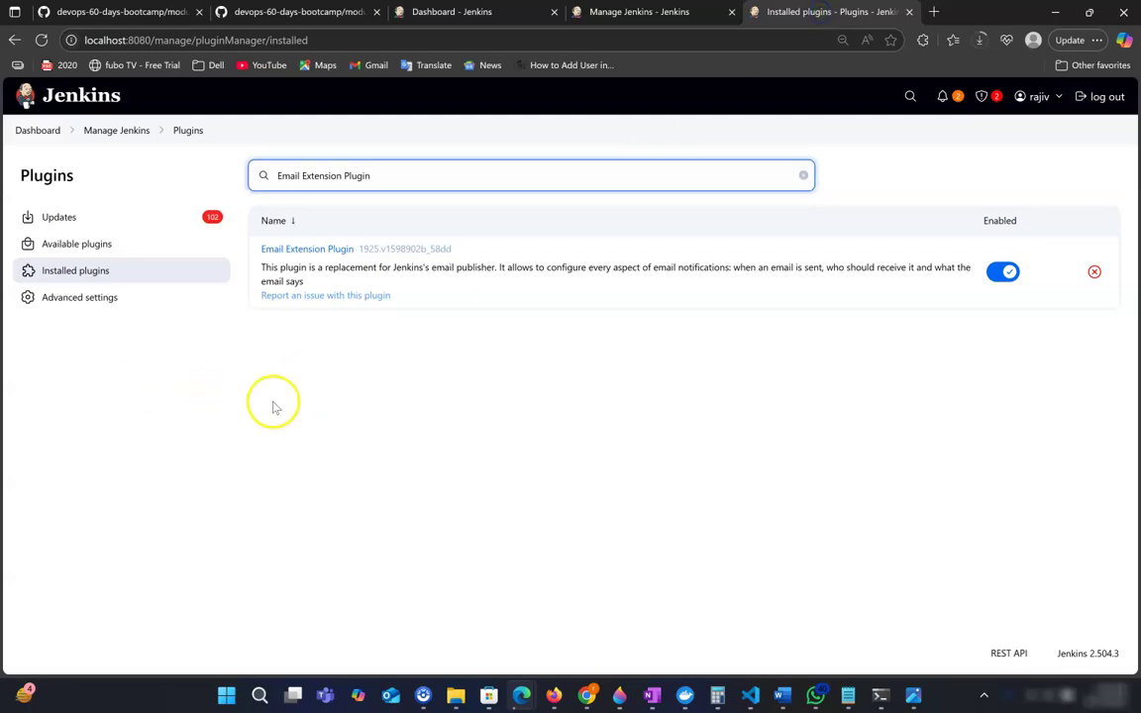
{"action": "left_click", "coordinate": [119, 130]}
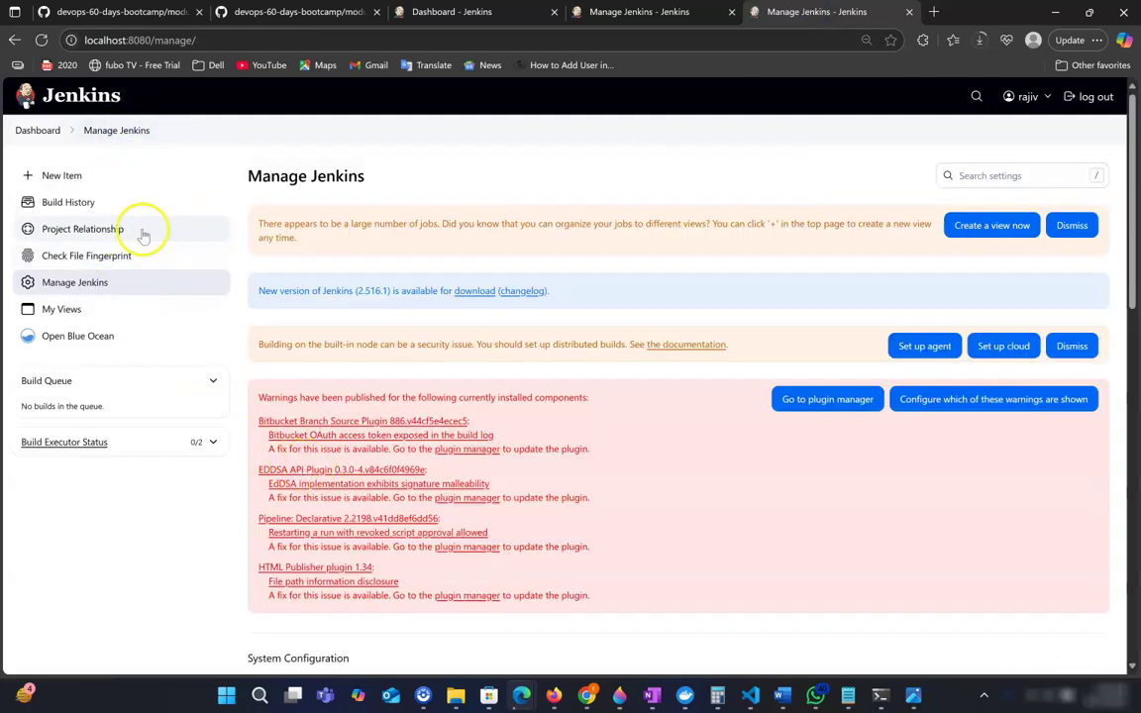
{"action": "scroll", "coordinate": [630, 450], "scroll_direction": "down", "scroll_amount": 3}
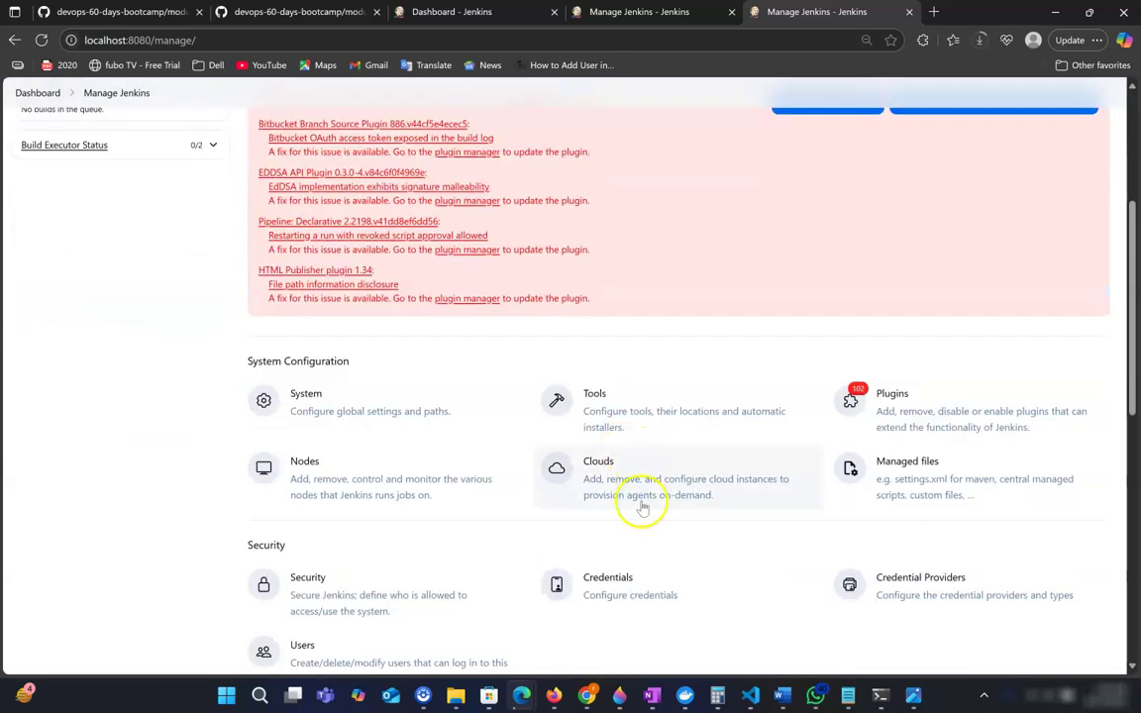
{"action": "left_click", "coordinate": [625, 548]}
{"action": "scroll", "coordinate": [535, 514], "scroll_direction": "down", "scroll_amount": 5}
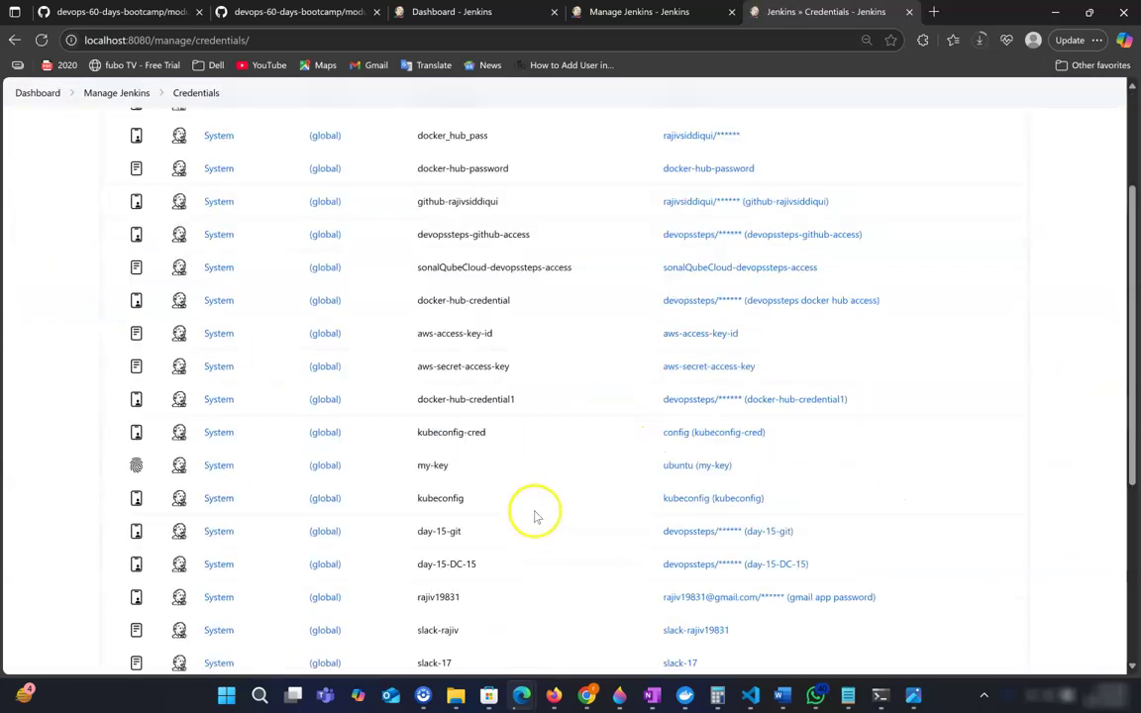
Start a new username-with-password credential in the System store's global domain and enter the Gmail address as the username
{"action": "left_click", "coordinate": [178, 537]}
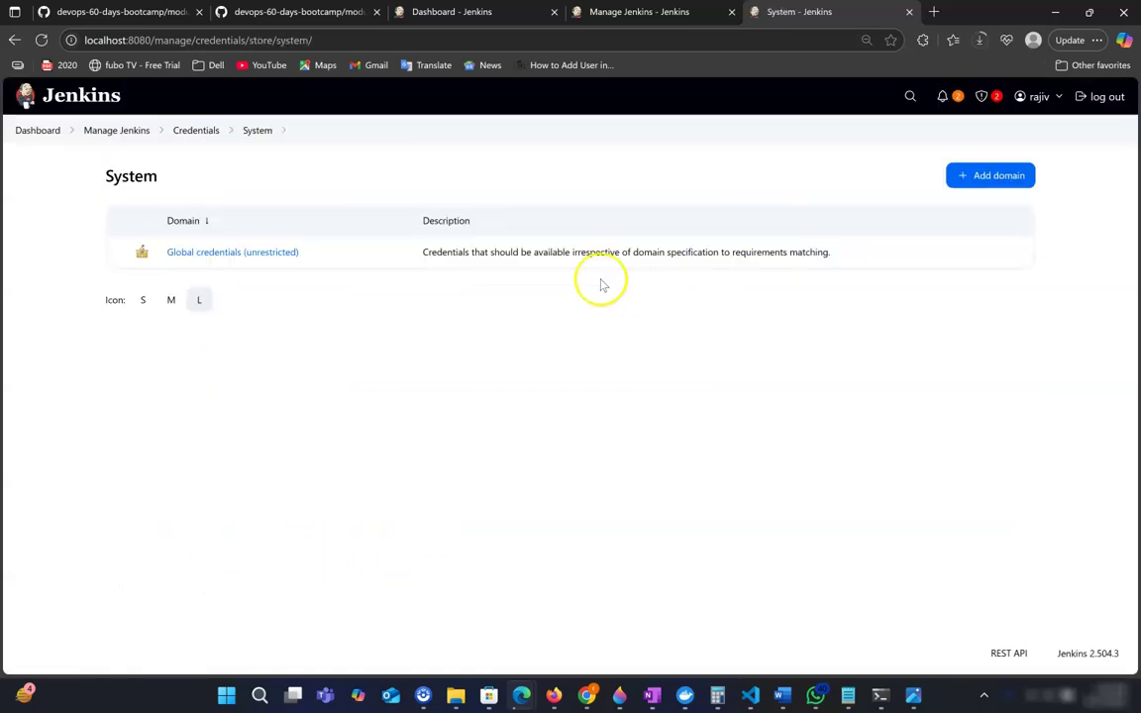
{"action": "left_click", "coordinate": [227, 259]}
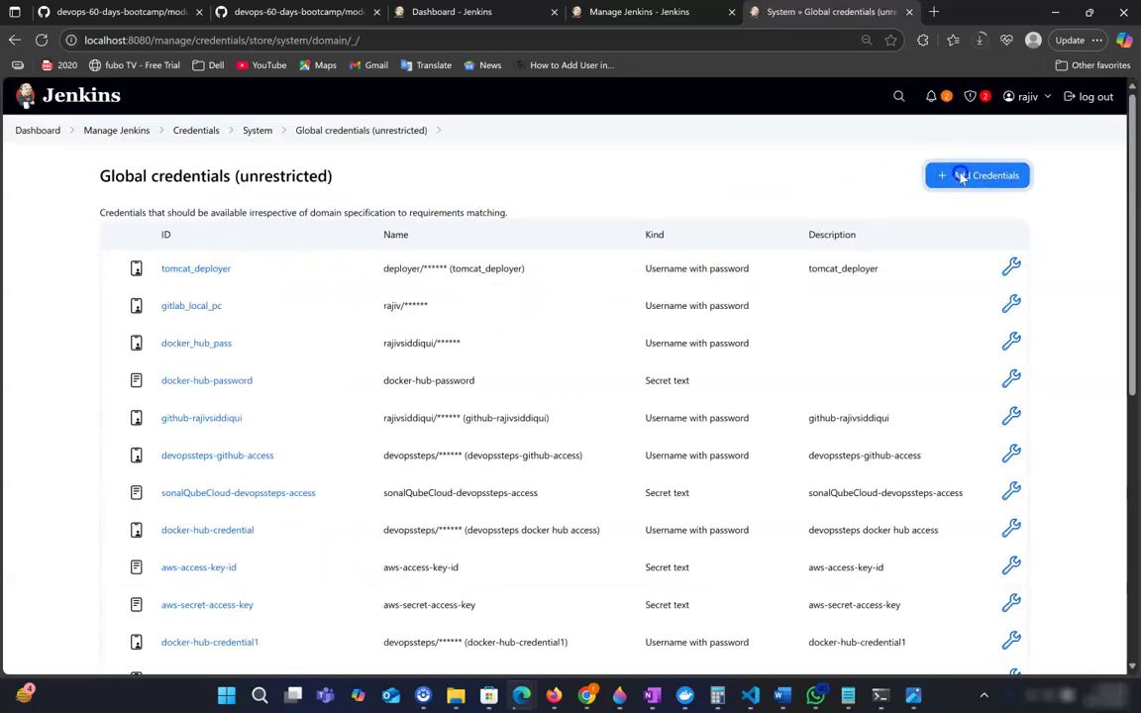
{"action": "left_click", "coordinate": [957, 175]}
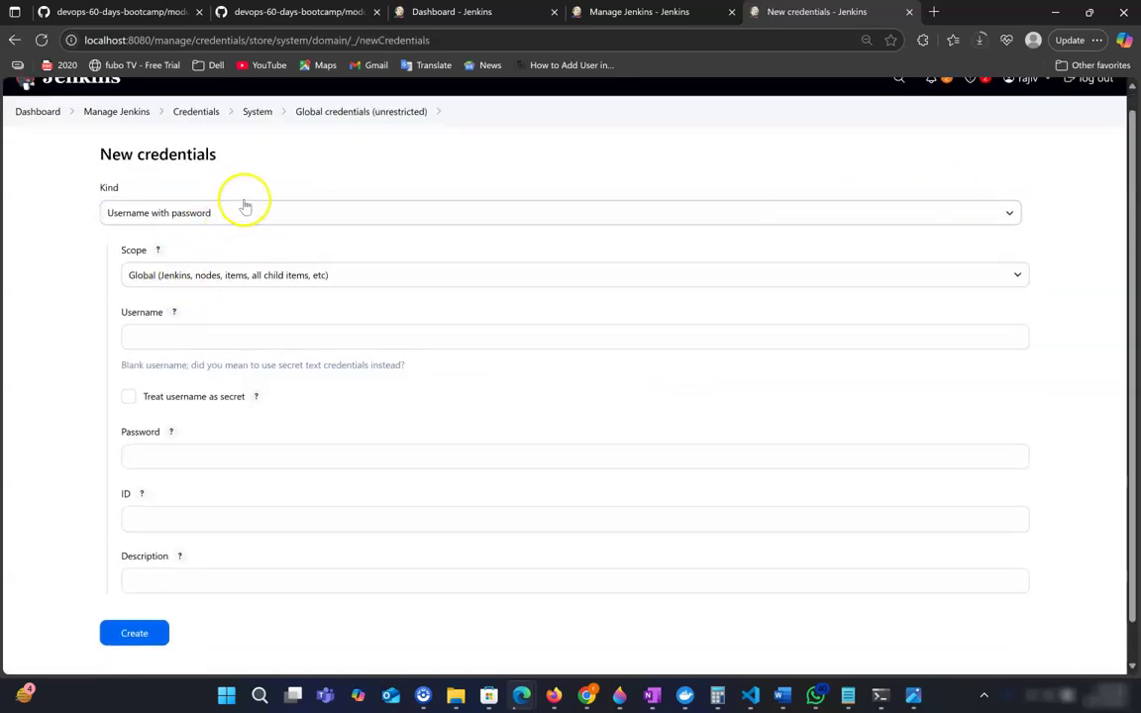
{"action": "left_click", "coordinate": [179, 336]}
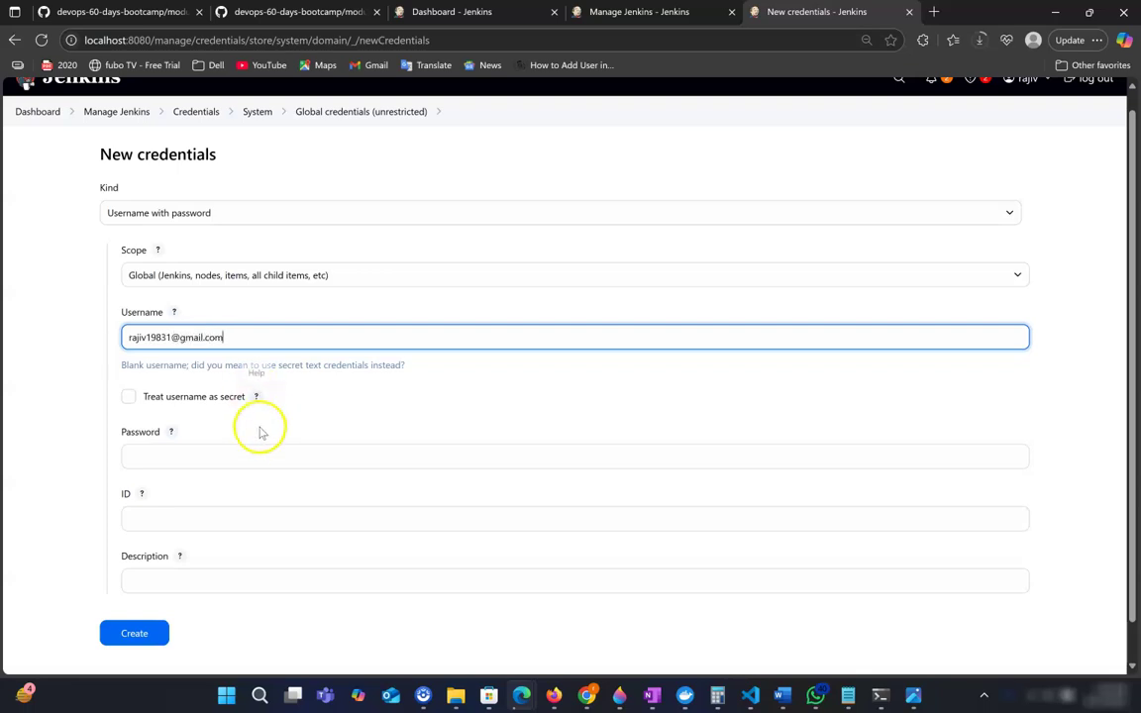
{"action": "left_click", "coordinate": [232, 451]}
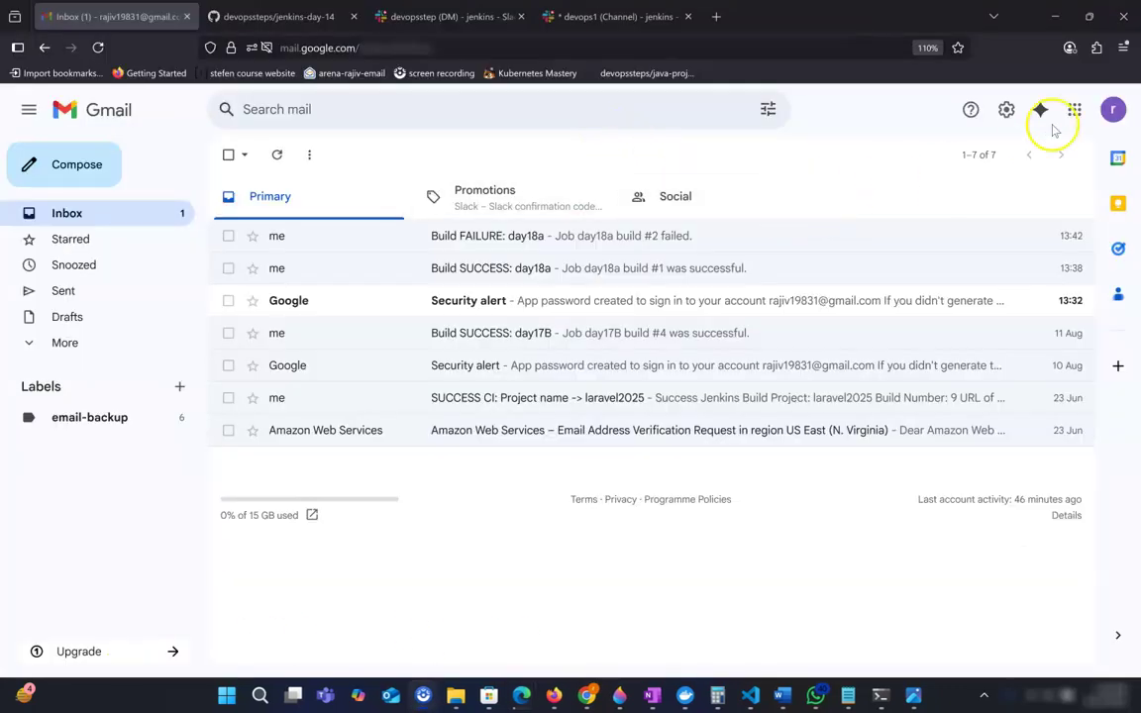
Switch to the Gmail inbox in Firefox, open its Google Account's Security page and look over the sign-in options, including 2-Step Verification
{"action": "left_click", "coordinate": [1121, 110]}
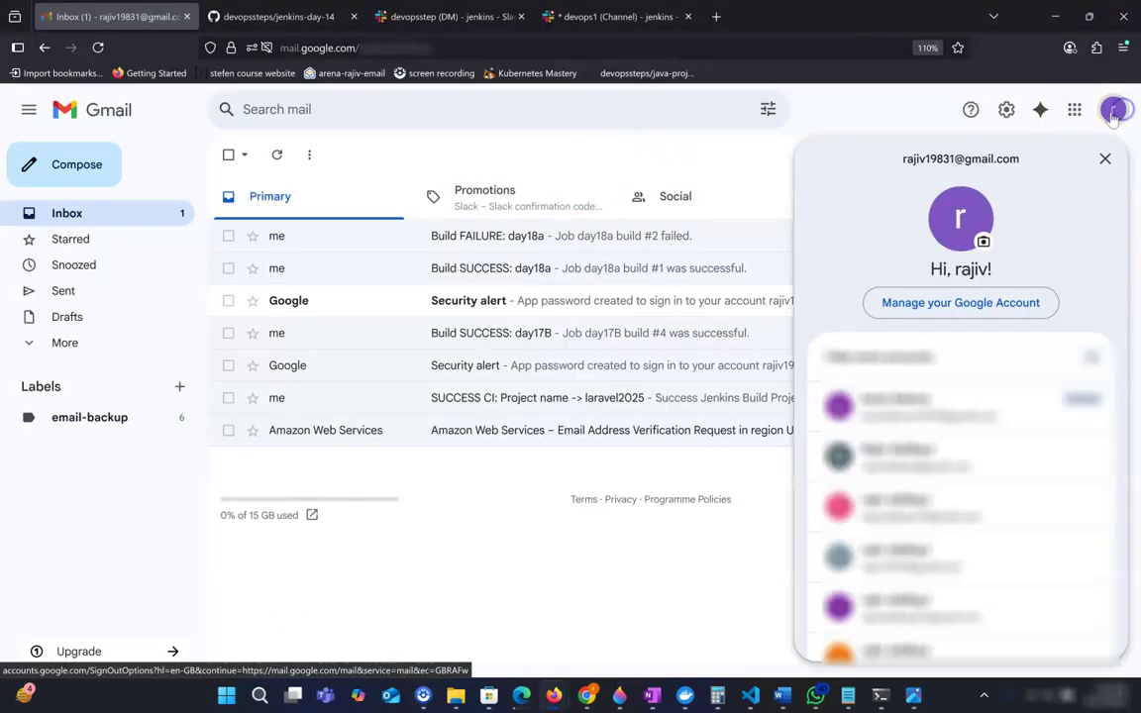
{"action": "left_click", "coordinate": [971, 302]}
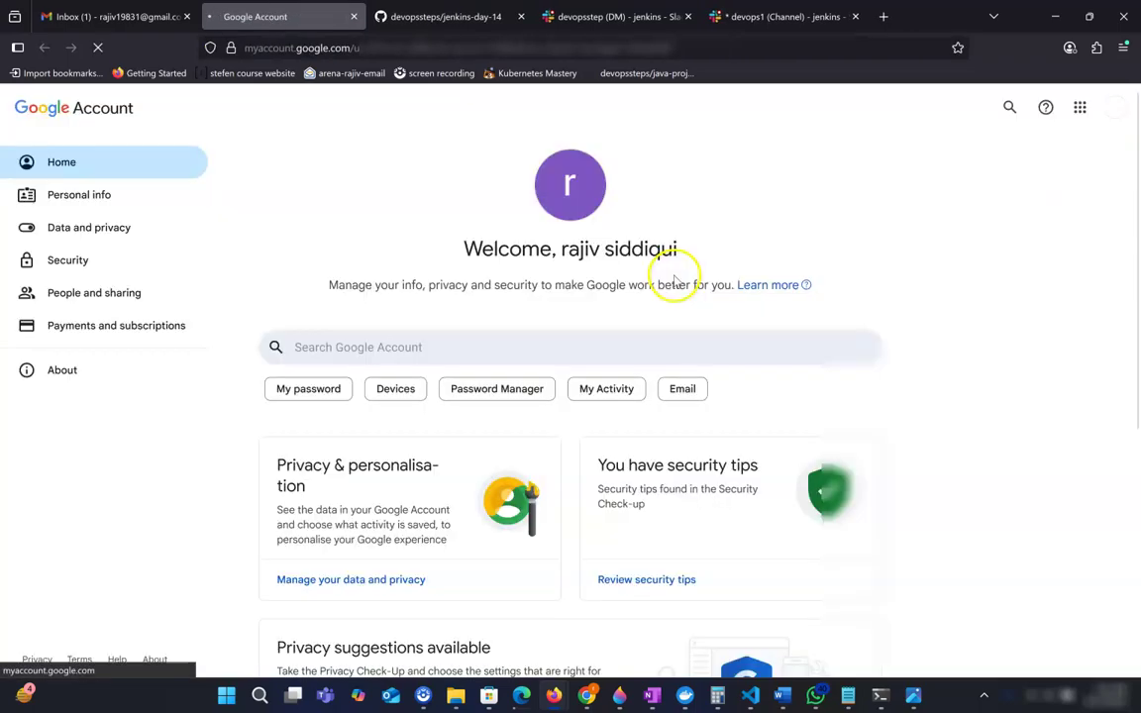
{"action": "left_click", "coordinate": [84, 259]}
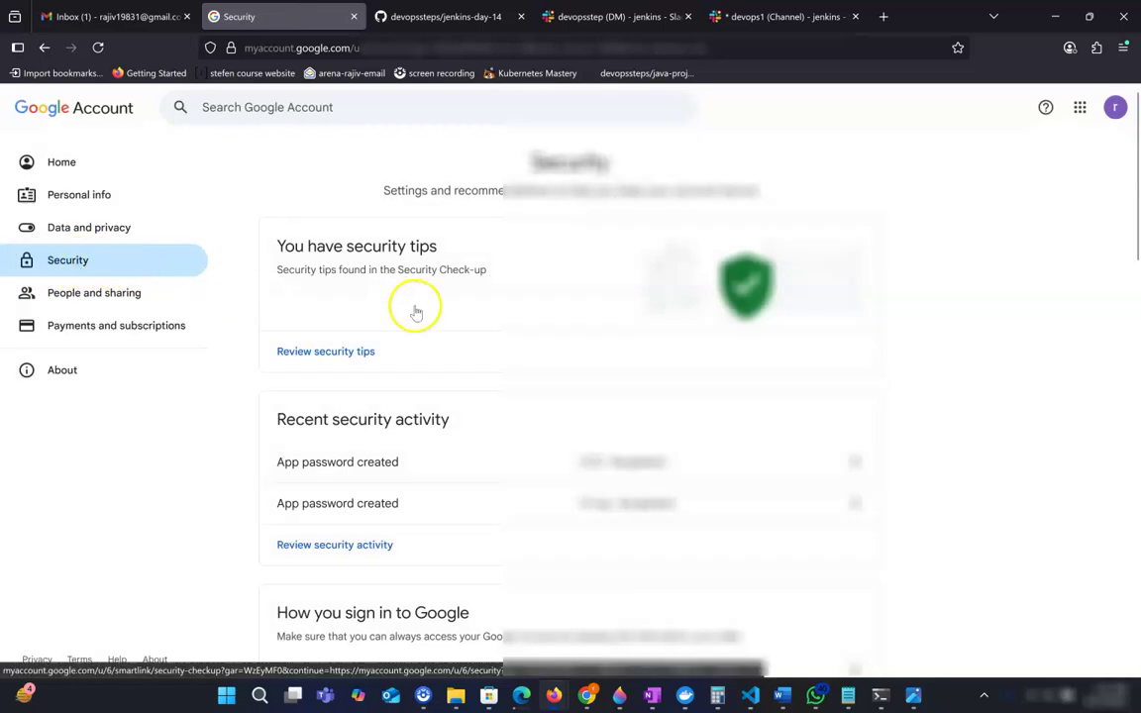
{"action": "scroll", "coordinate": [438, 311], "scroll_direction": "down", "scroll_amount": 2}
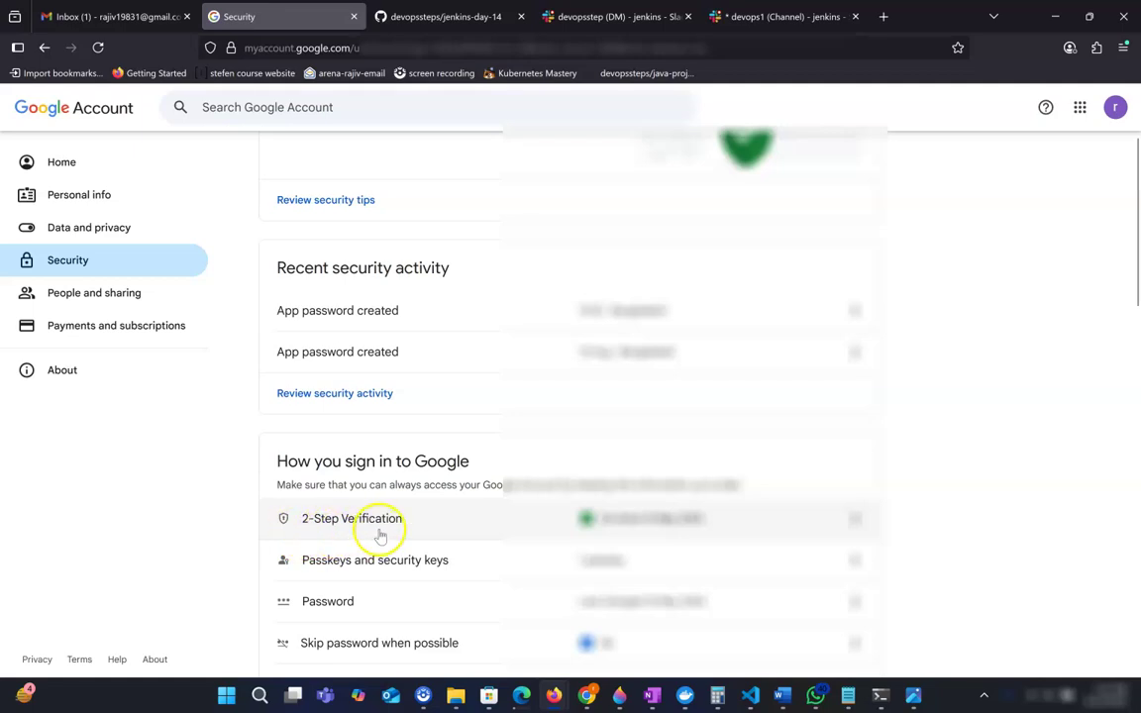
{"action": "scroll", "coordinate": [473, 495], "scroll_direction": "up", "scroll_amount": 1}
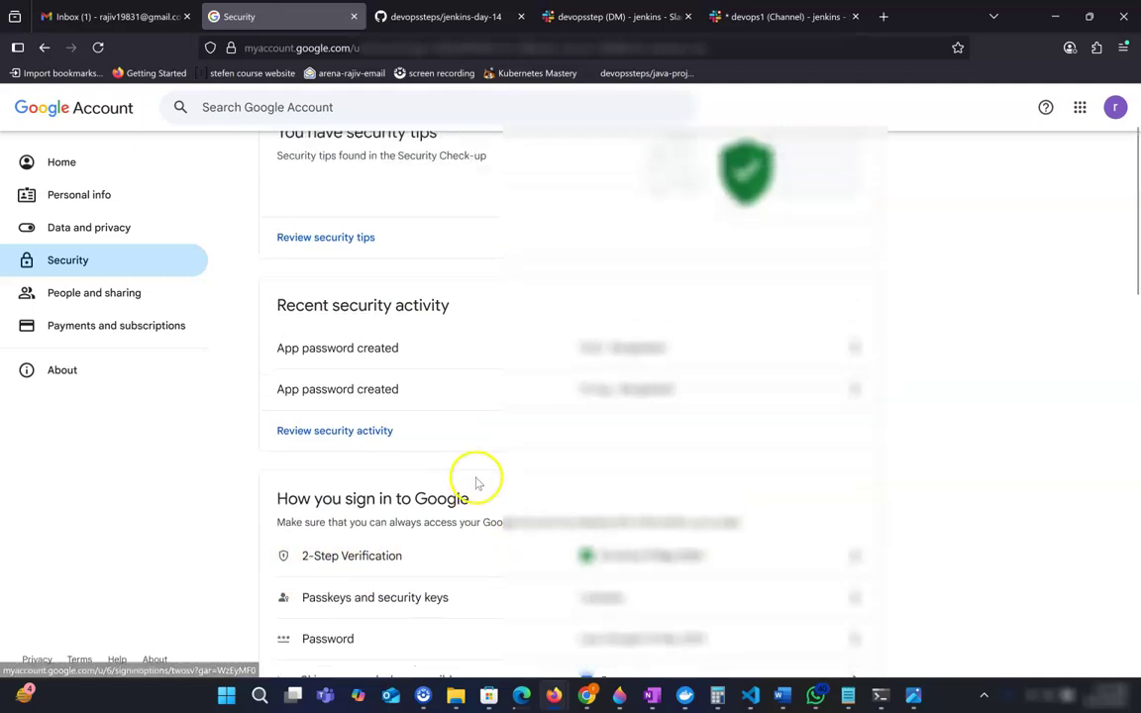
{"action": "scroll", "coordinate": [476, 483], "scroll_direction": "up", "scroll_amount": 3}
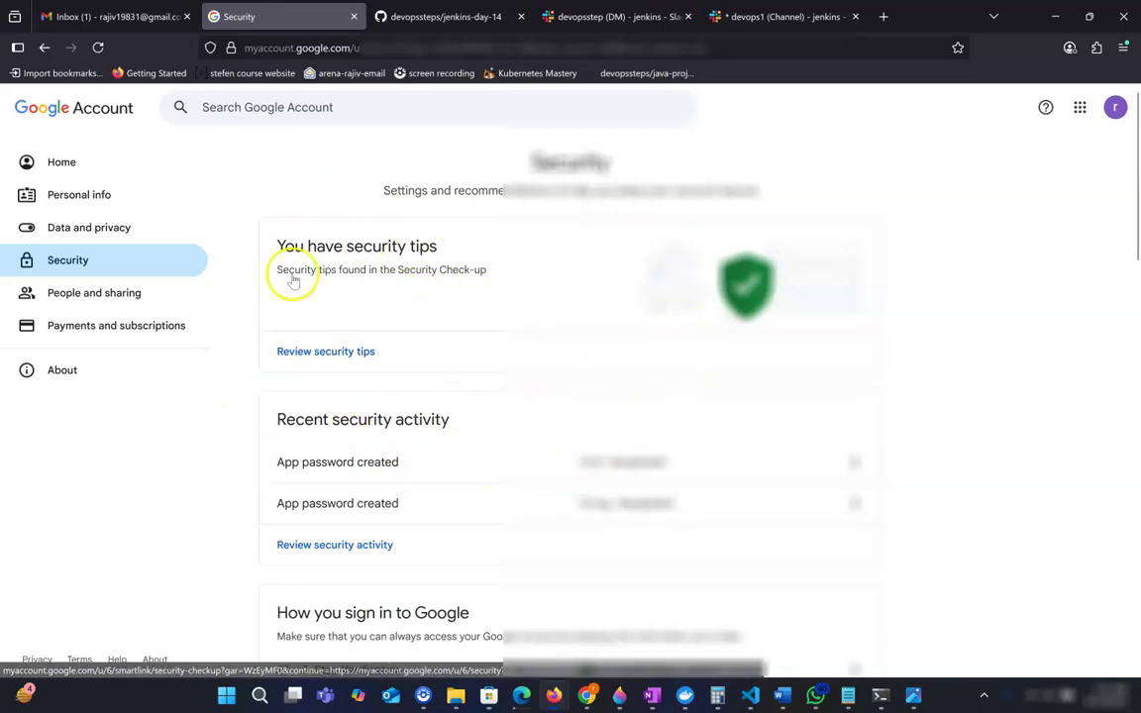
Try to find the app password settings by searching the Google Account for "apppasssword"
{"action": "left_click", "coordinate": [298, 109]}
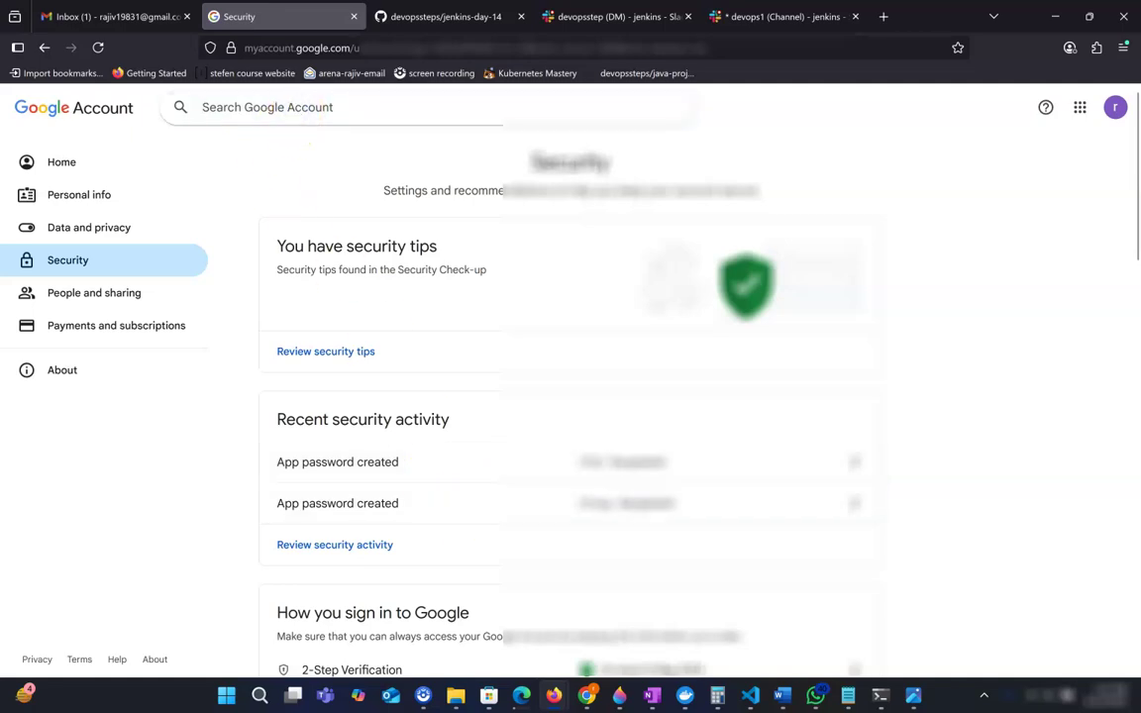
{"action": "type", "text": "app"}
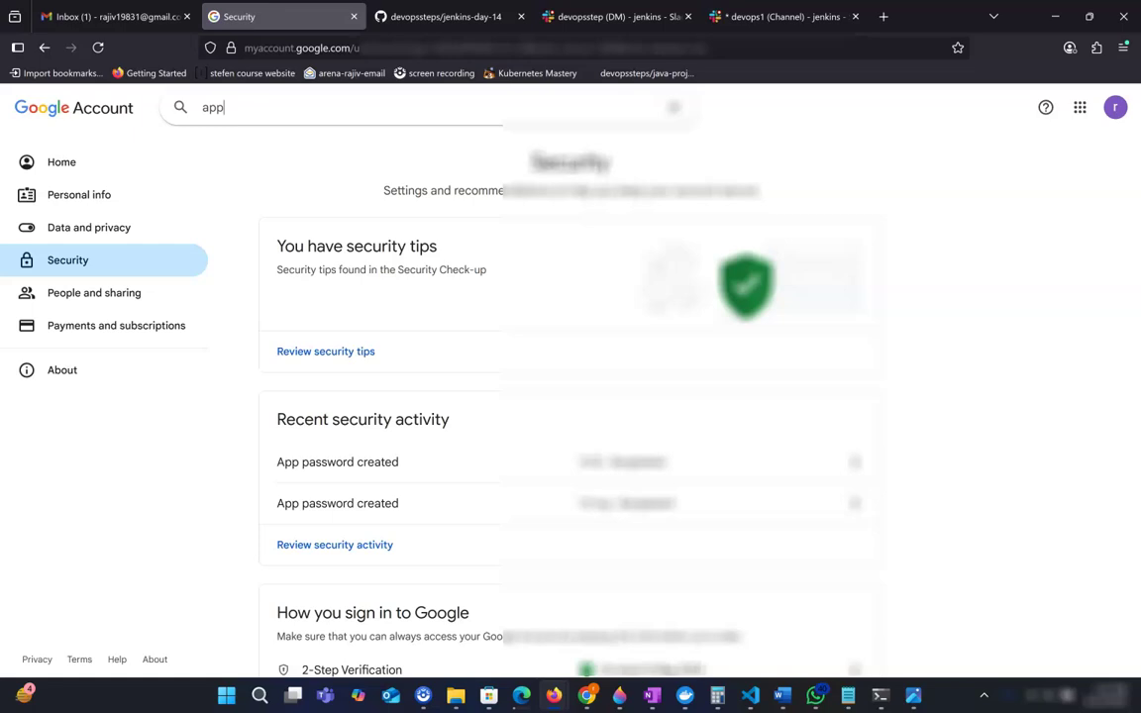
{"action": "type", "text": "pas"}
{"action": "type", "text": "sword"}
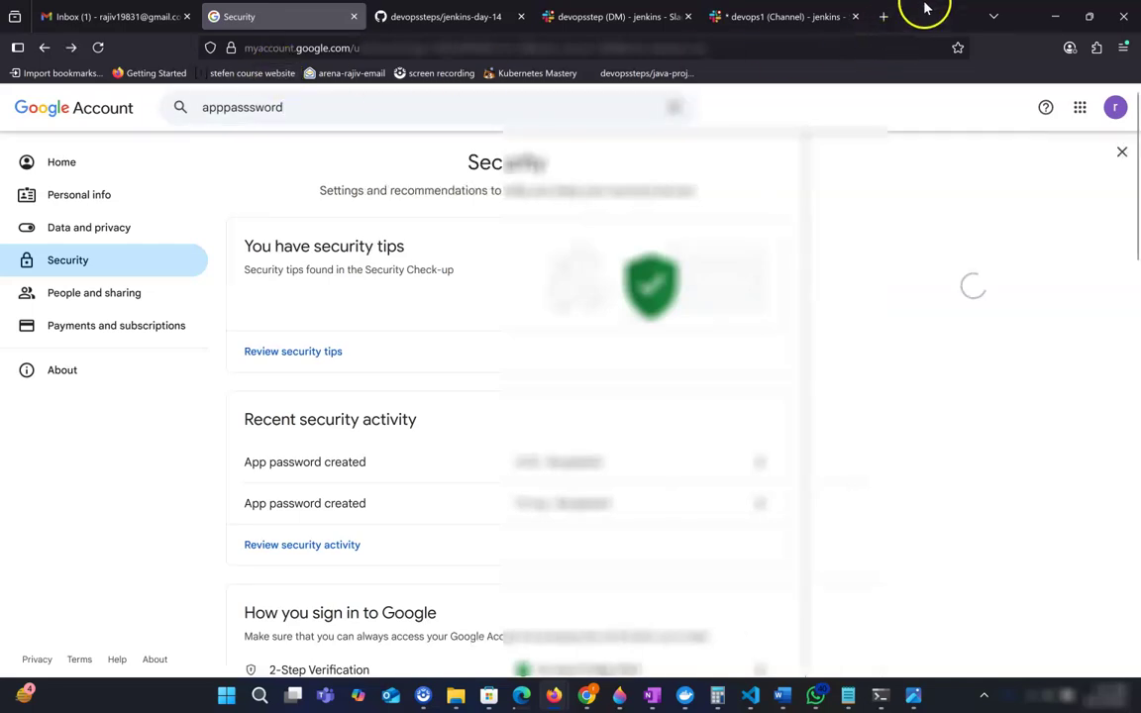
Try shortening the account search to "app" and running it, and go back from Third-party apps and services to Security
{"action": "left_click", "coordinate": [315, 111]}
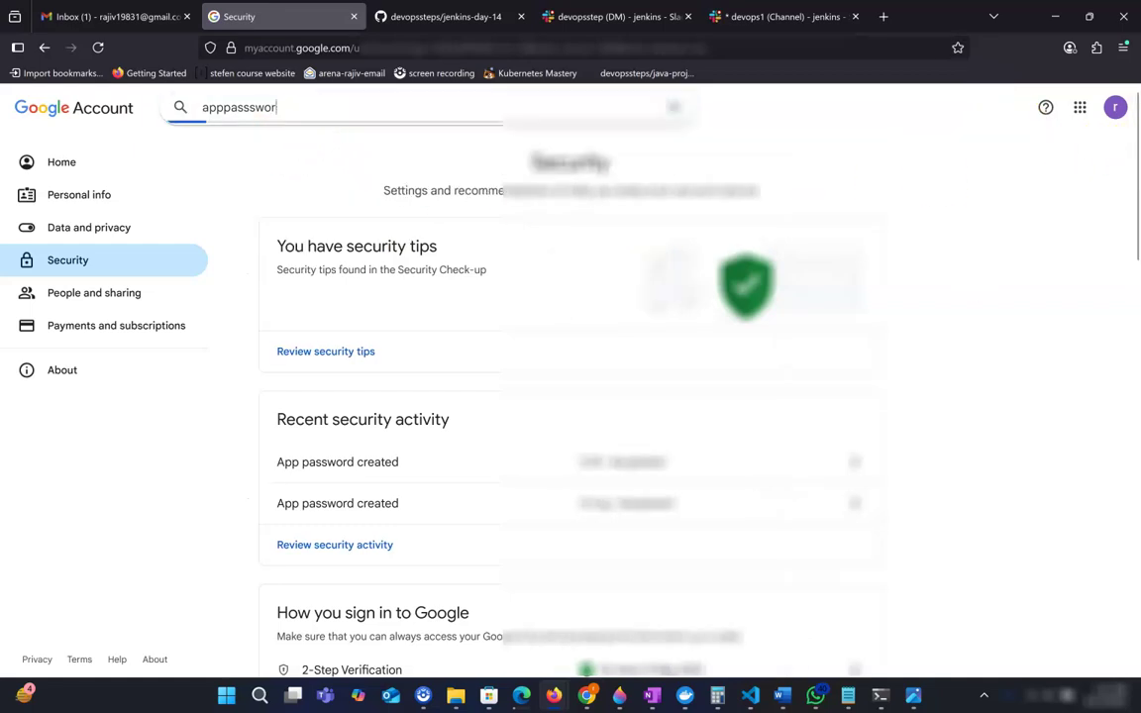
{"action": "key", "text": "BackSpace"}
{"action": "key", "text": "BackSpace"}
{"action": "key", "text": "BackSpace"}
{"action": "key", "text": "BackSpace"}
{"action": "key", "text": "BackSpace"}
{"action": "key", "text": "BackSpace"}
{"action": "key", "text": "BackSpace"}
{"action": "key", "text": "BackSpace"}
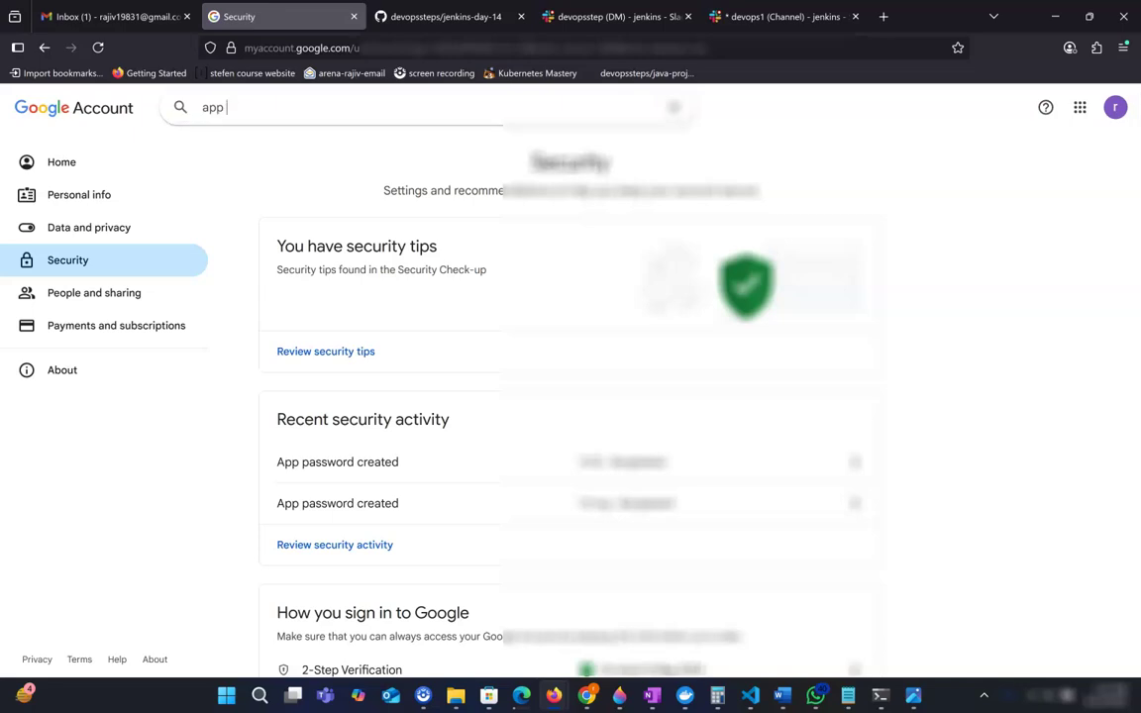
{"action": "key", "text": "Return"}
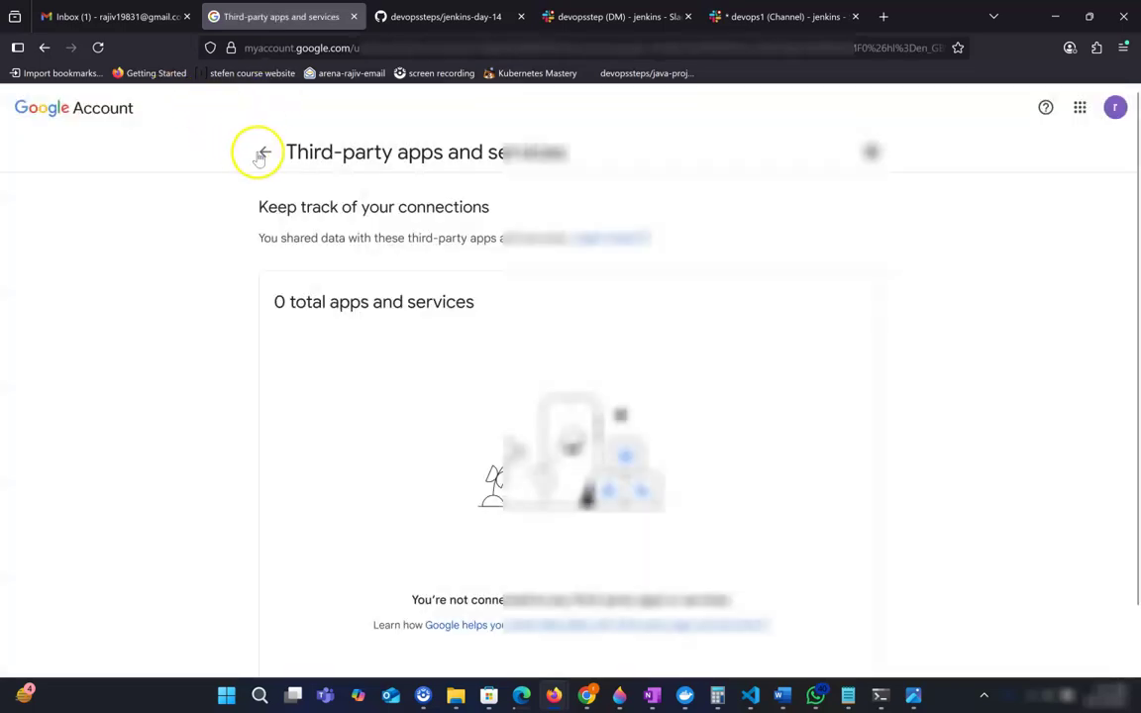
{"action": "left_click", "coordinate": [270, 153]}
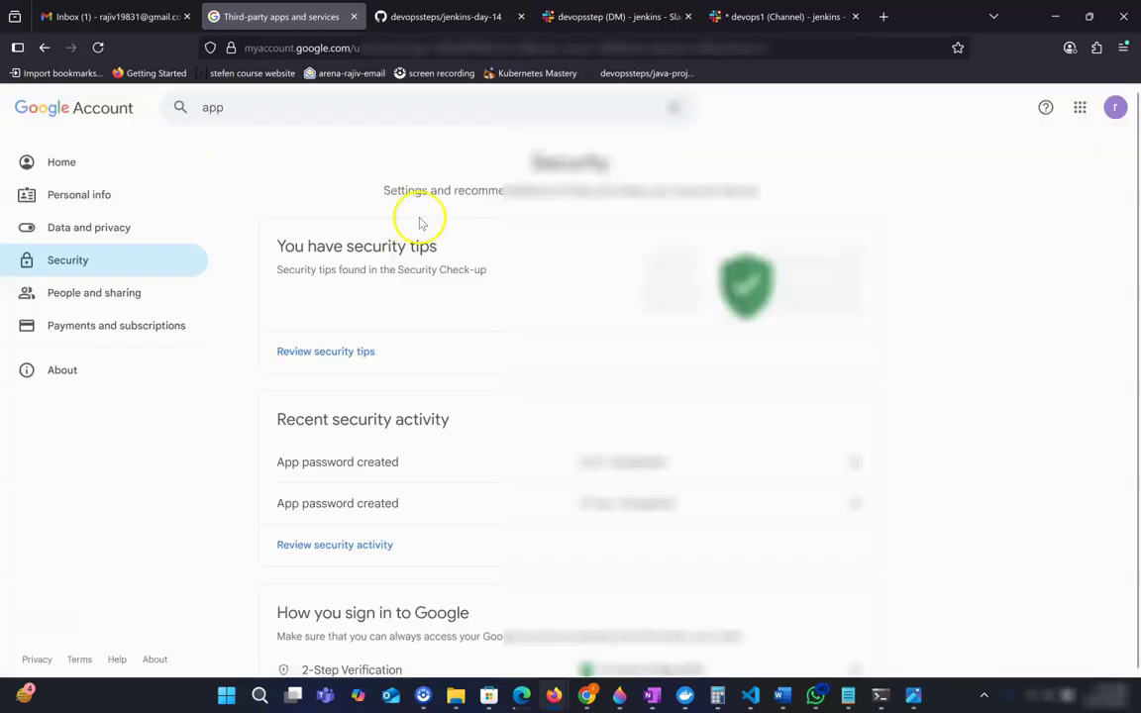
Retype the account search as "App", open the latest "App password created" activity and return to the Security page
{"action": "left_click", "coordinate": [285, 107]}
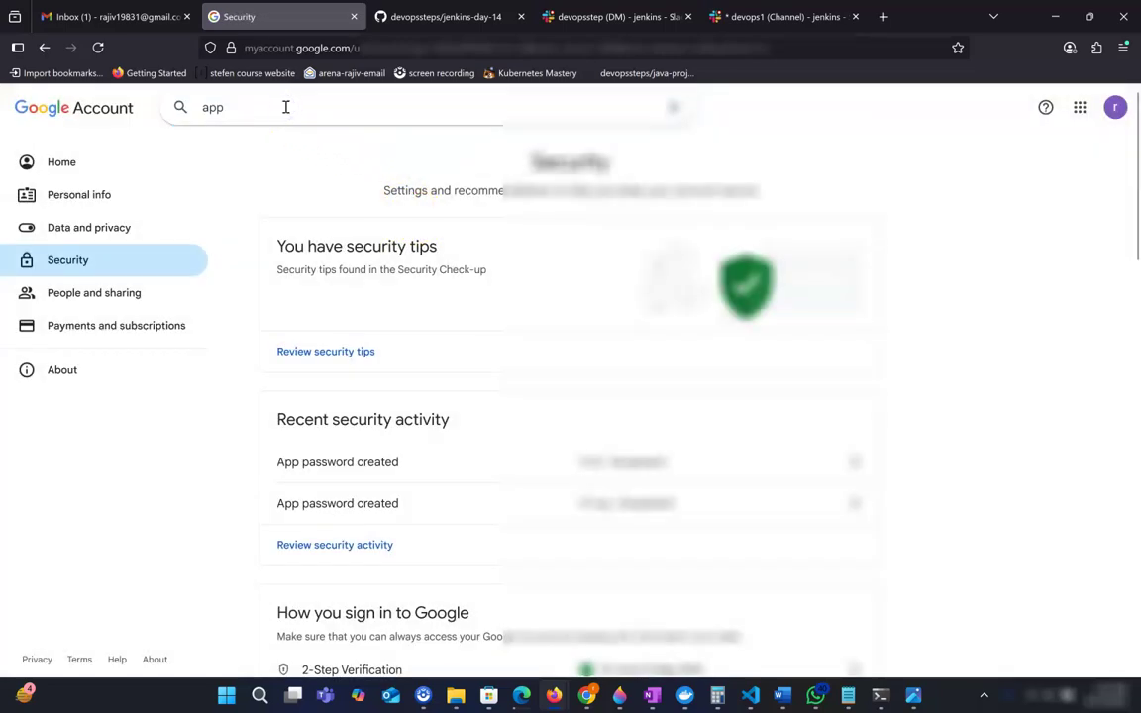
{"action": "key", "text": "BackSpace"}
{"action": "type", "text": "App"}
{"action": "key", "text": "BackSpace"}
{"action": "type", "text": "p"}
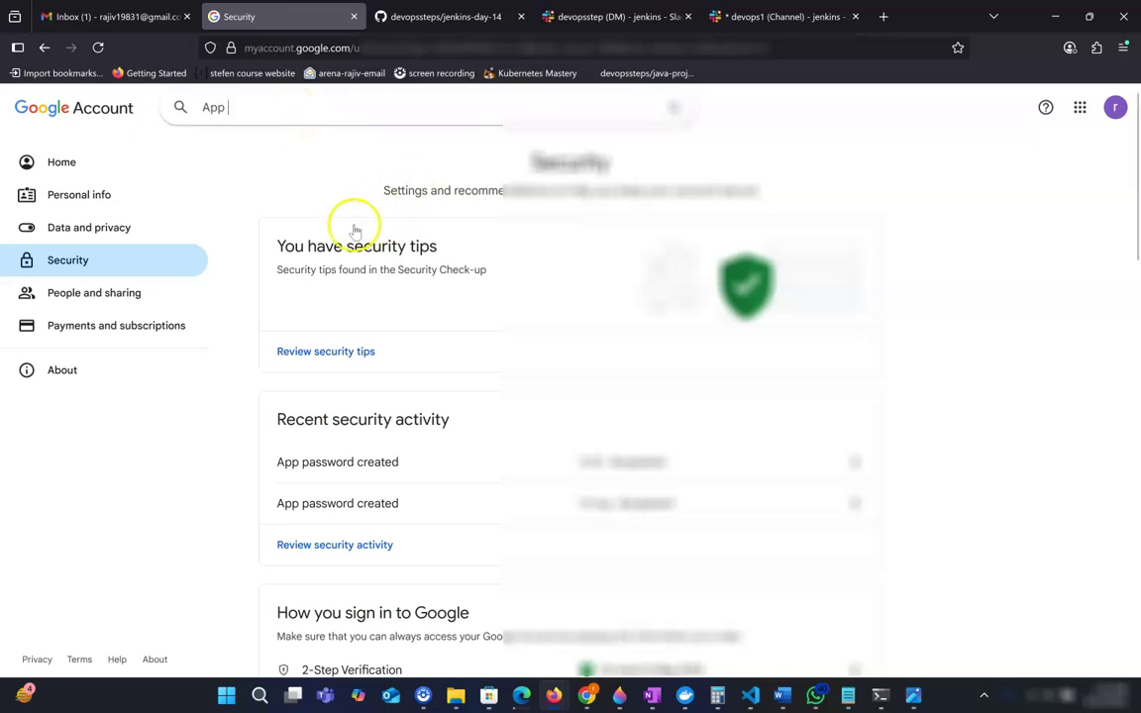
{"action": "left_click", "coordinate": [365, 461]}
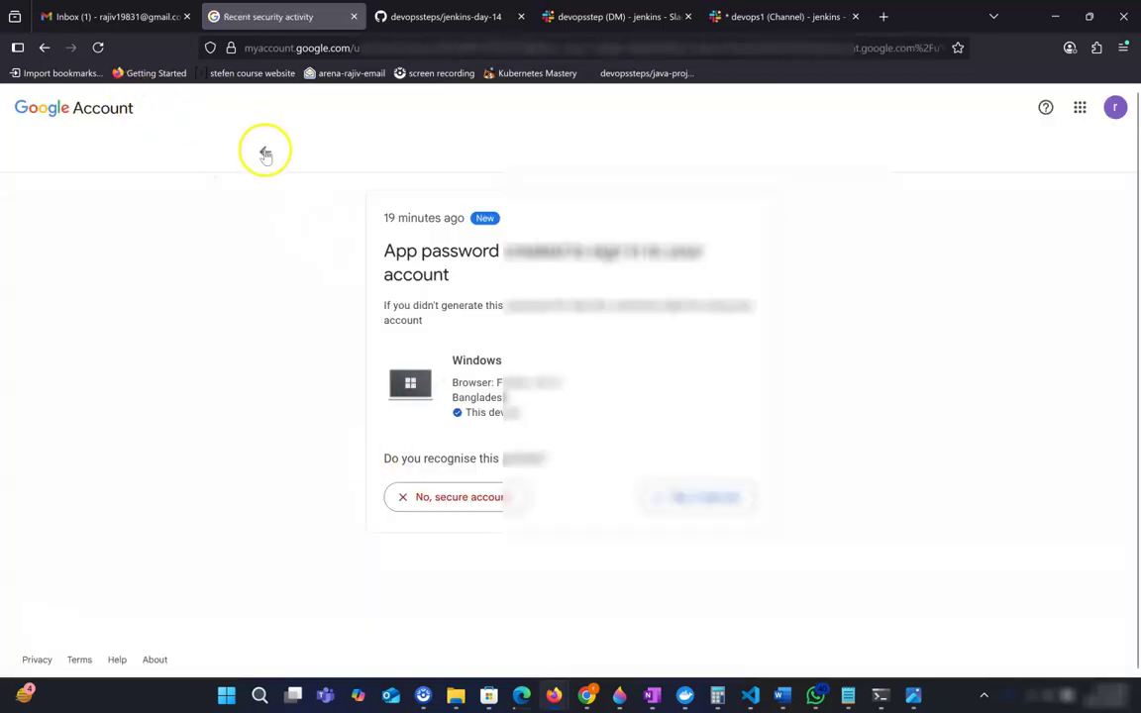
{"action": "left_click", "coordinate": [694, 495]}
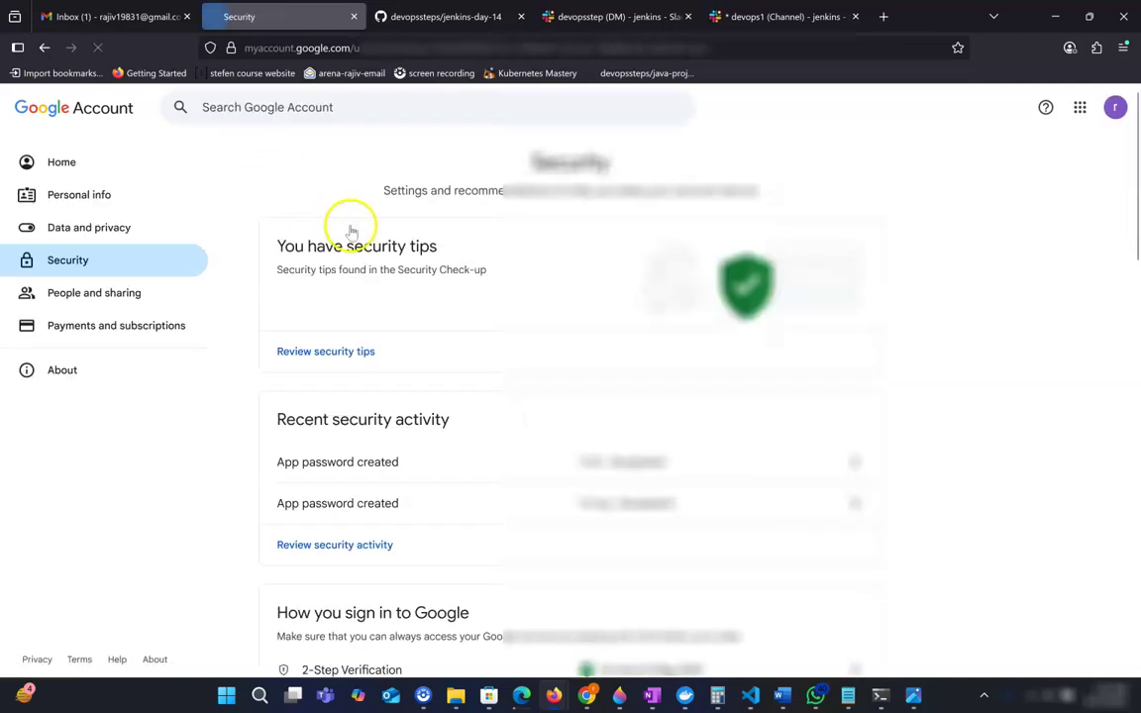
Search the Google Account for "app", open App passwords and verify the sign-in with the account password
{"action": "left_click", "coordinate": [290, 107]}
{"action": "type", "text": "app"}
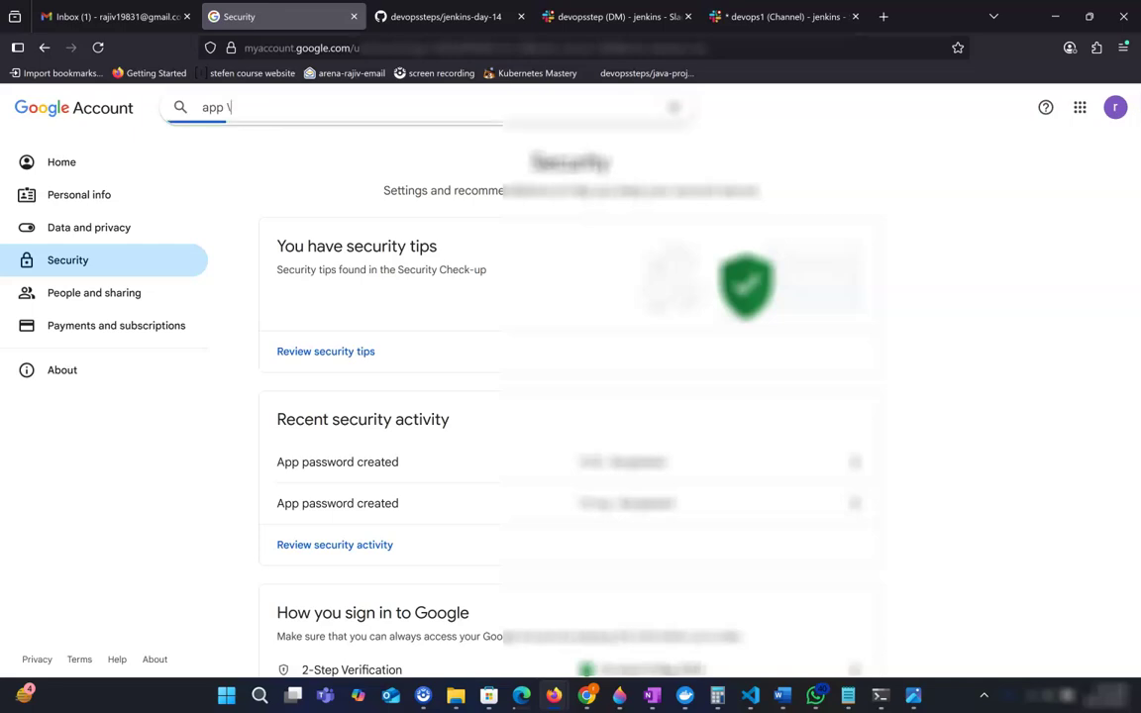
{"action": "key", "text": "BackSpace"}
{"action": "key", "text": "BackSpace"}
{"action": "key", "text": "BackSpace"}
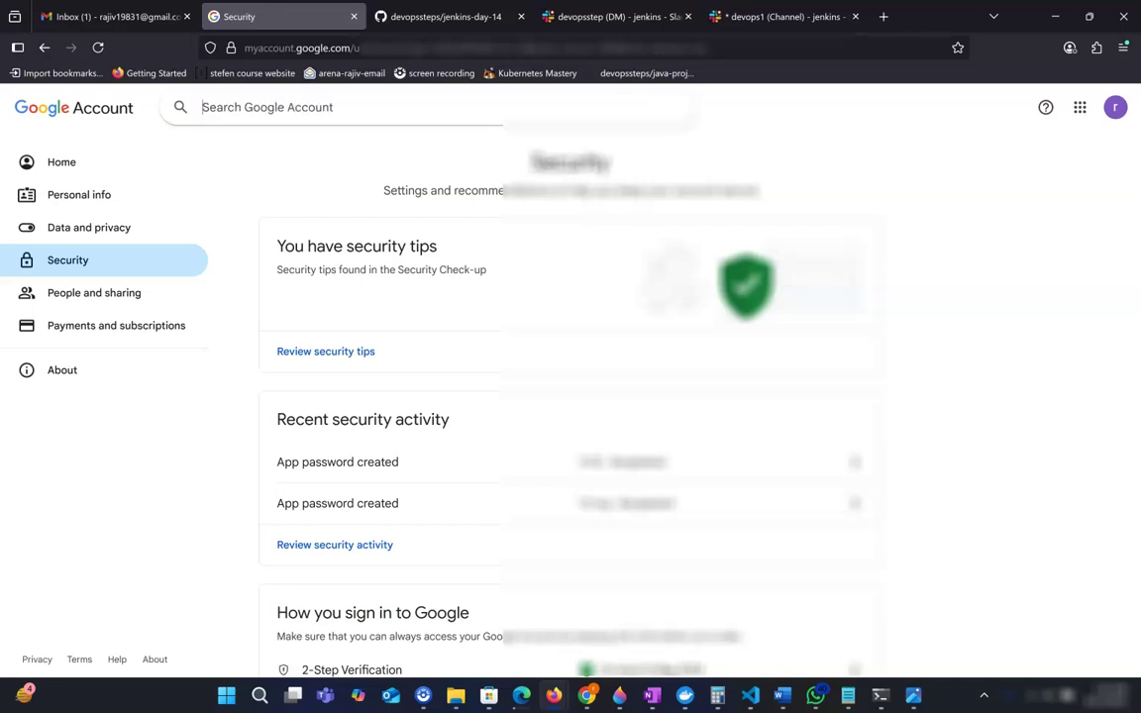
{"action": "type", "text": "app"}
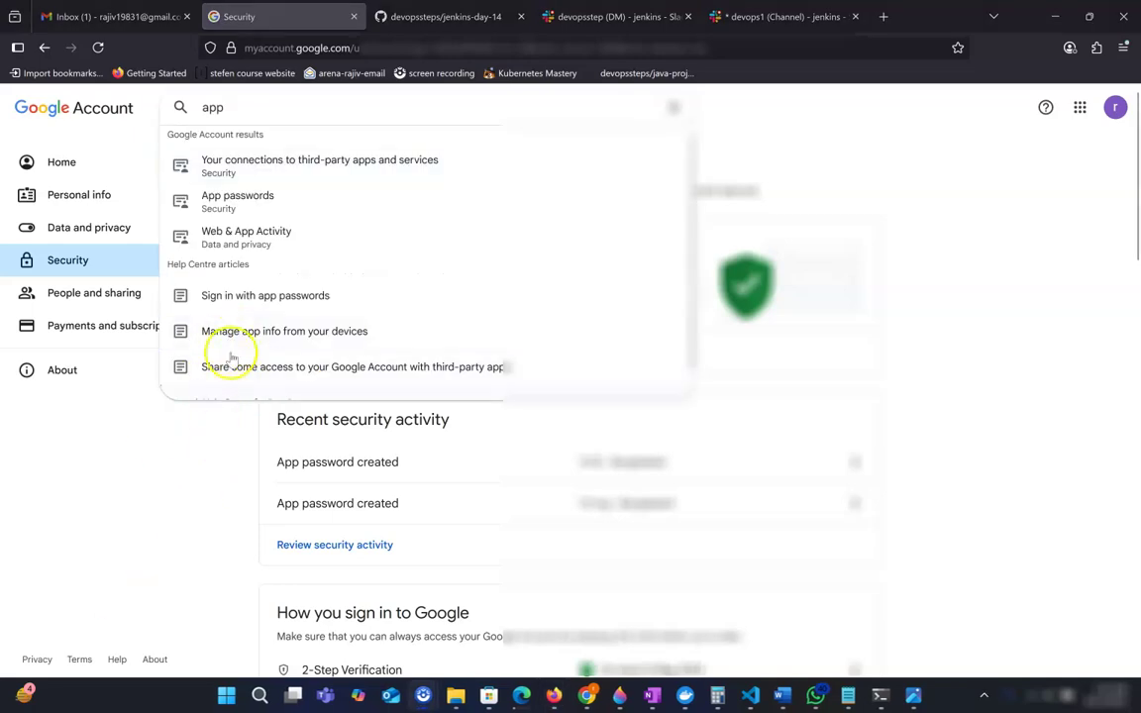
{"action": "left_click", "coordinate": [236, 201]}
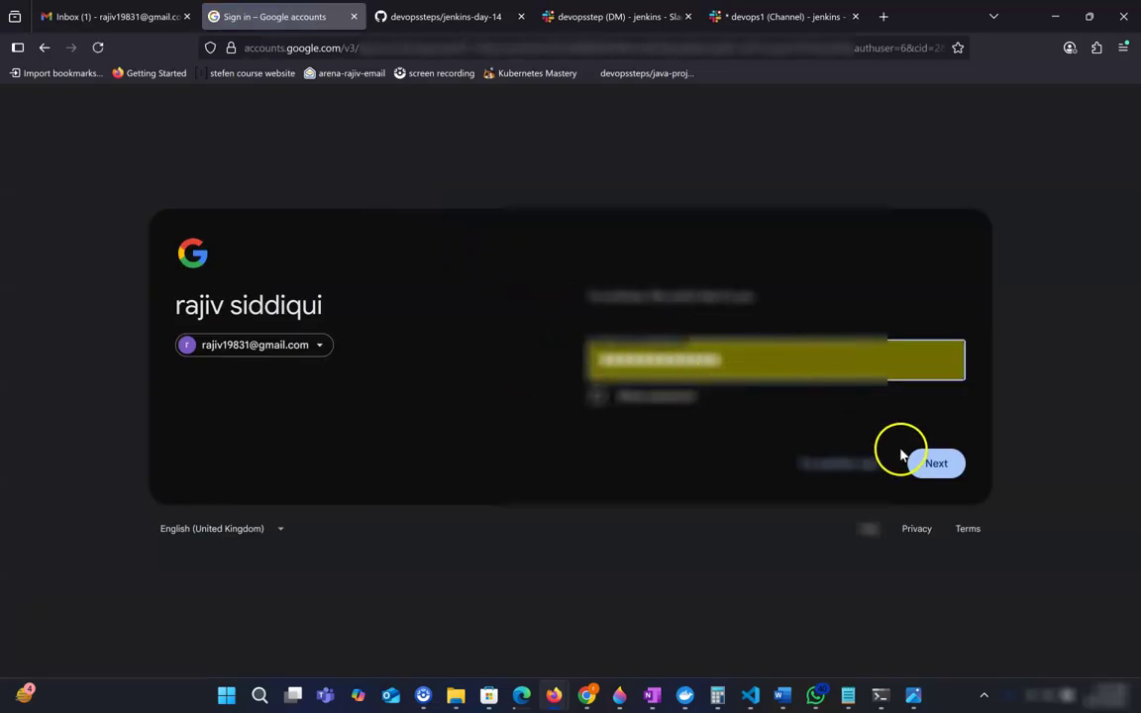
{"action": "left_click", "coordinate": [939, 463]}
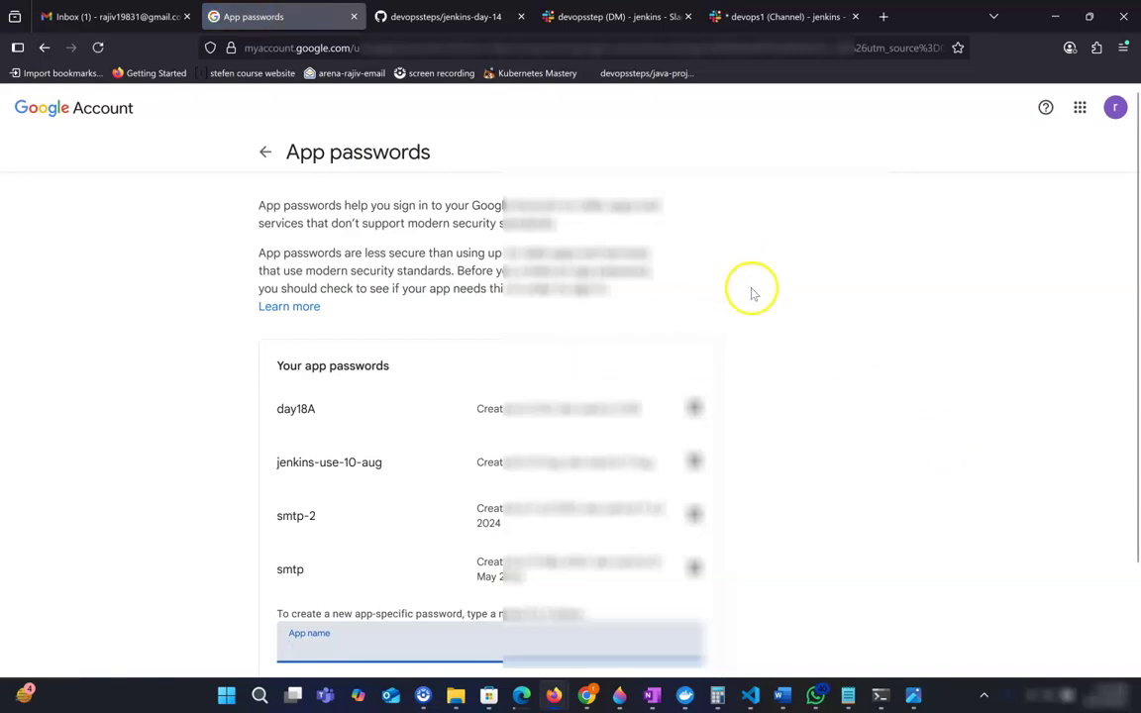
Create a new app-specific password with the app name day18e
{"action": "scroll", "coordinate": [751, 293], "scroll_direction": "down", "scroll_amount": 2}
{"action": "left_click", "coordinate": [397, 528]}
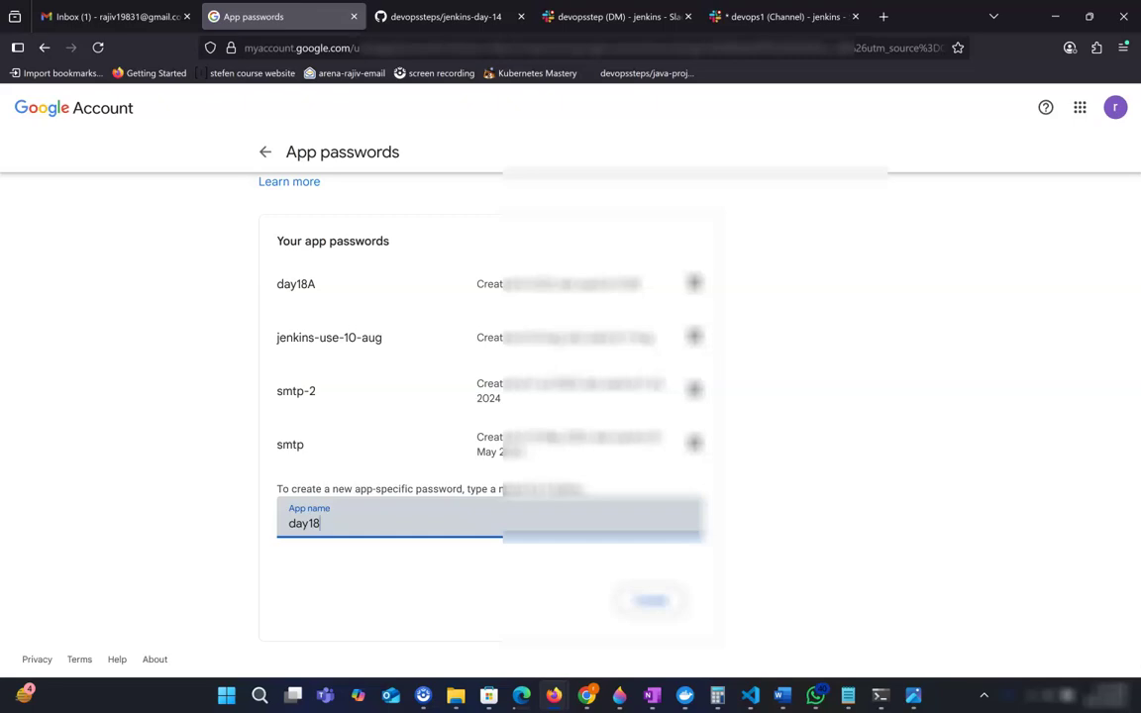
{"action": "left_click", "coordinate": [646, 601]}
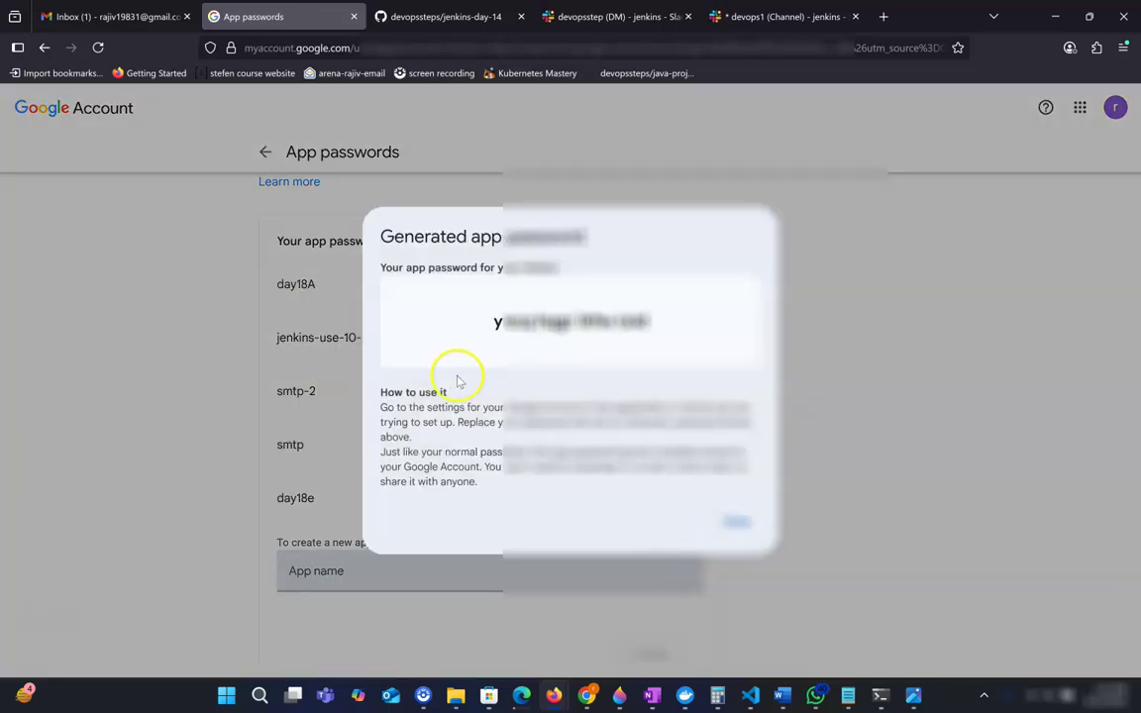
Copy the generated app password into a Notepad note, remove its spaces and select the cleaned password
{"action": "left_click_drag", "start_coordinate": [494, 327], "coordinate": [660, 325]}
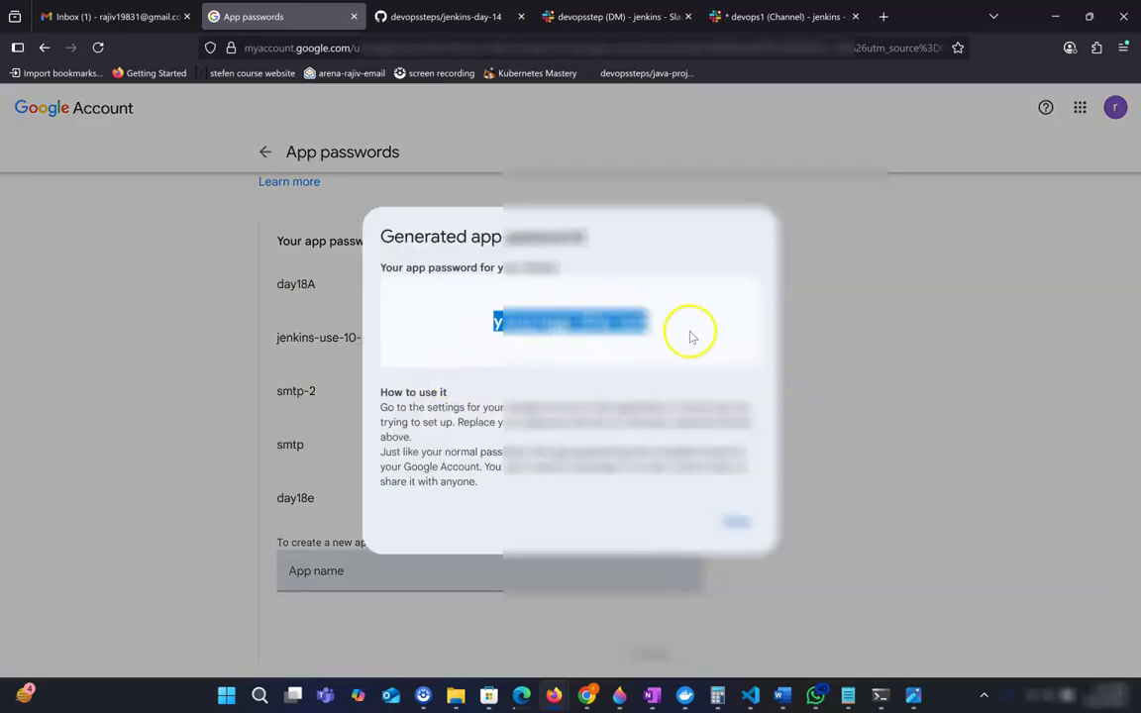
{"action": "left_click", "coordinate": [260, 696]}
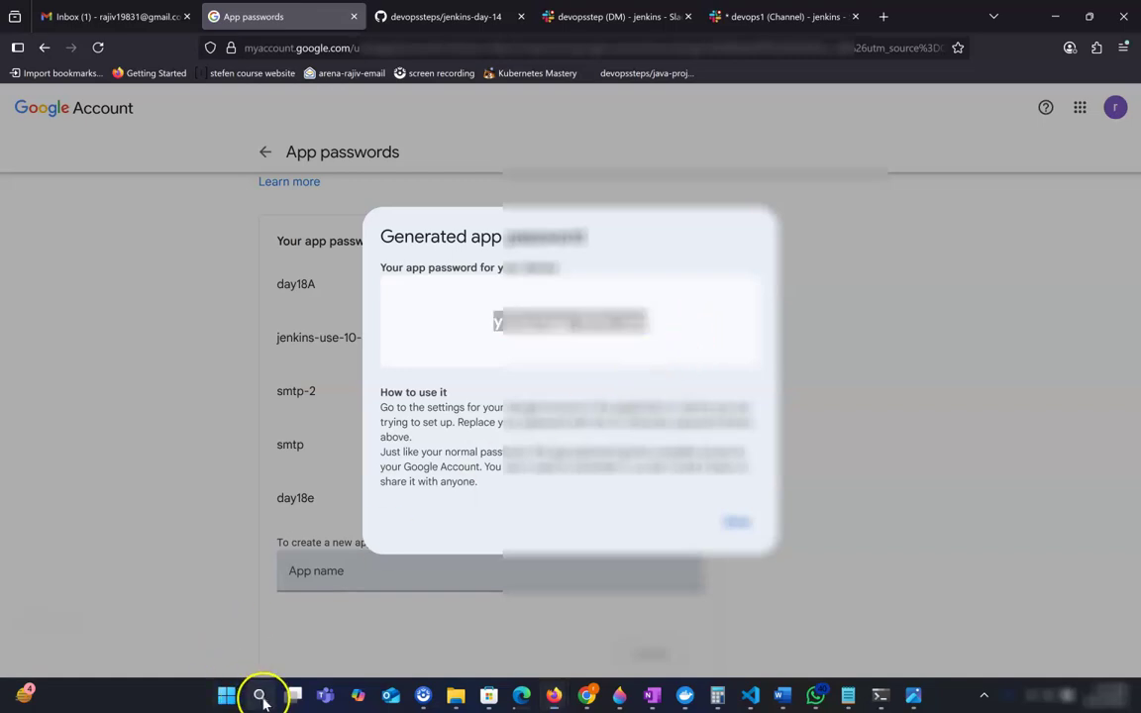
{"action": "type", "text": "notepad"}
{"action": "key", "text": "Return"}
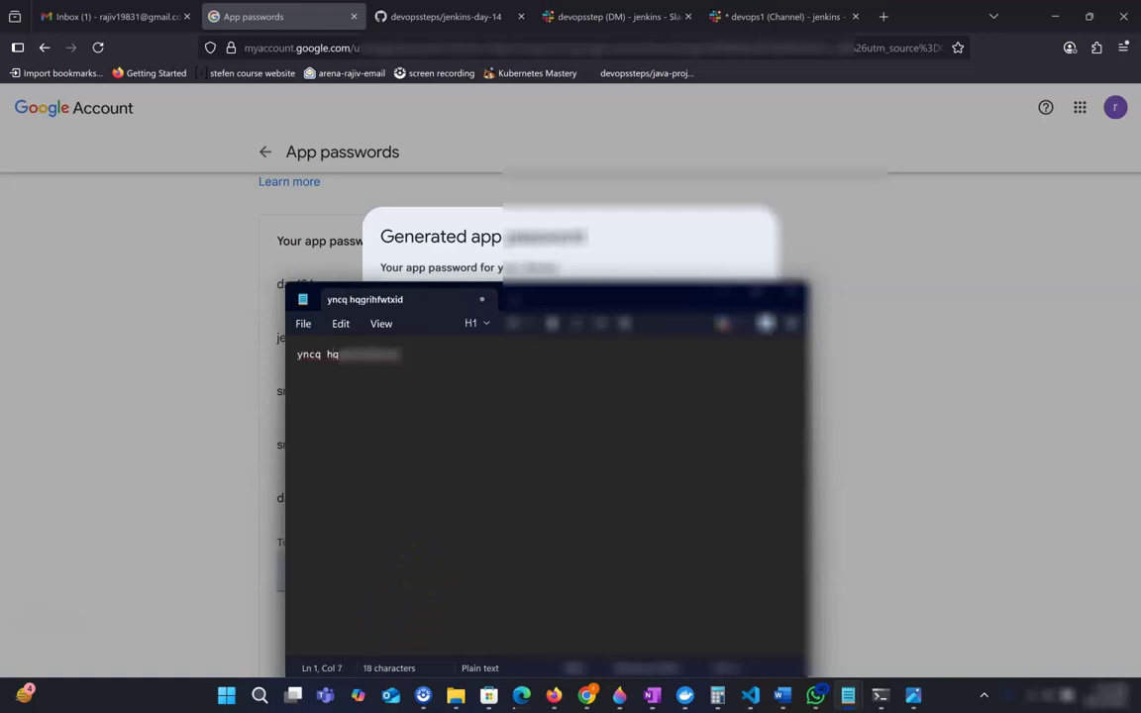
{"action": "key", "text": "ctrl+a"}
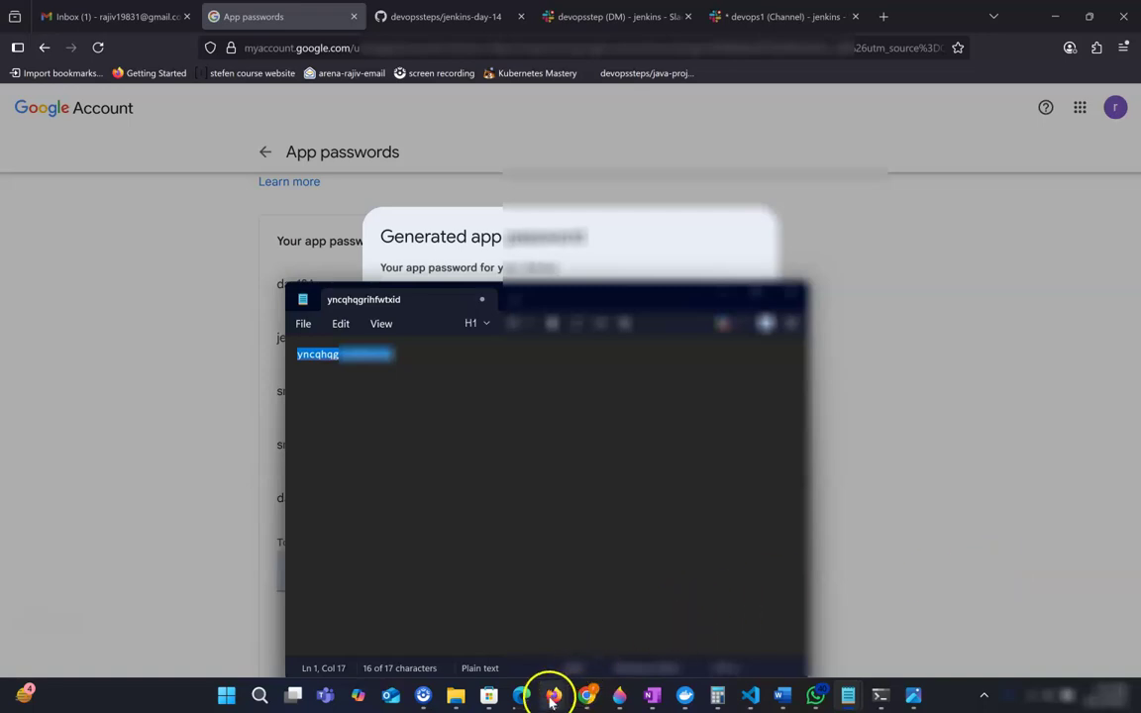
Switch to the Jenkins New credentials form in Edge, paste the app password as Password and set both ID and Description to smtp-email-18e
{"action": "mouse_move", "coordinate": [526, 695]}
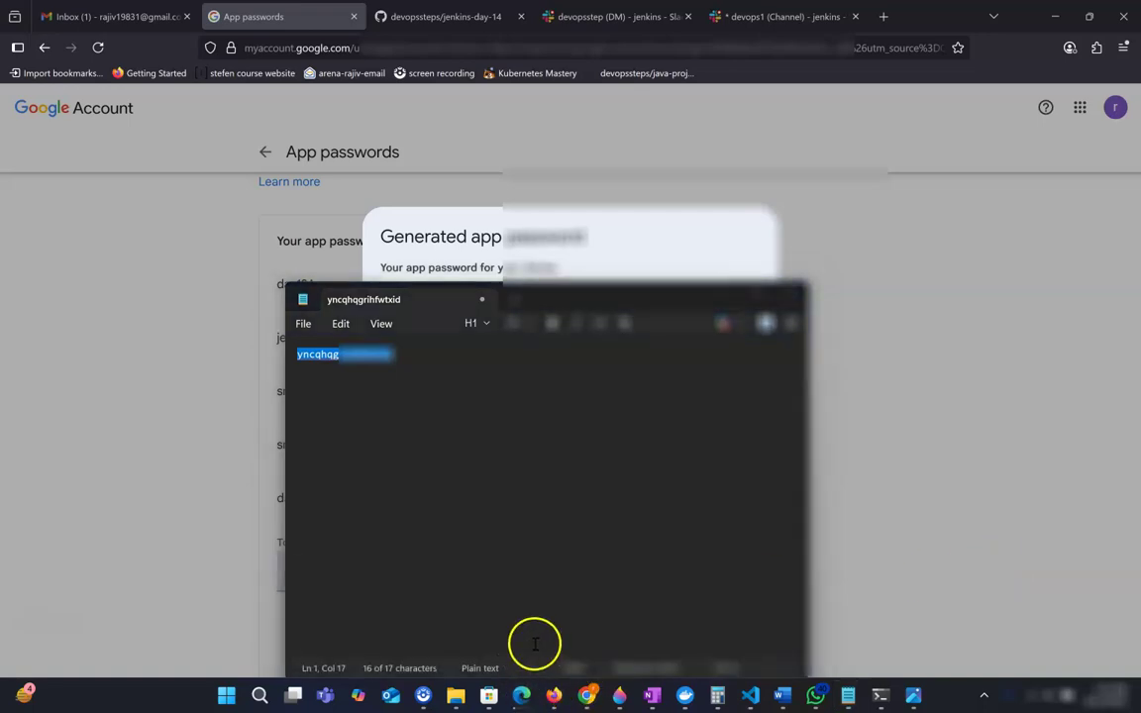
{"action": "left_click", "coordinate": [517, 626]}
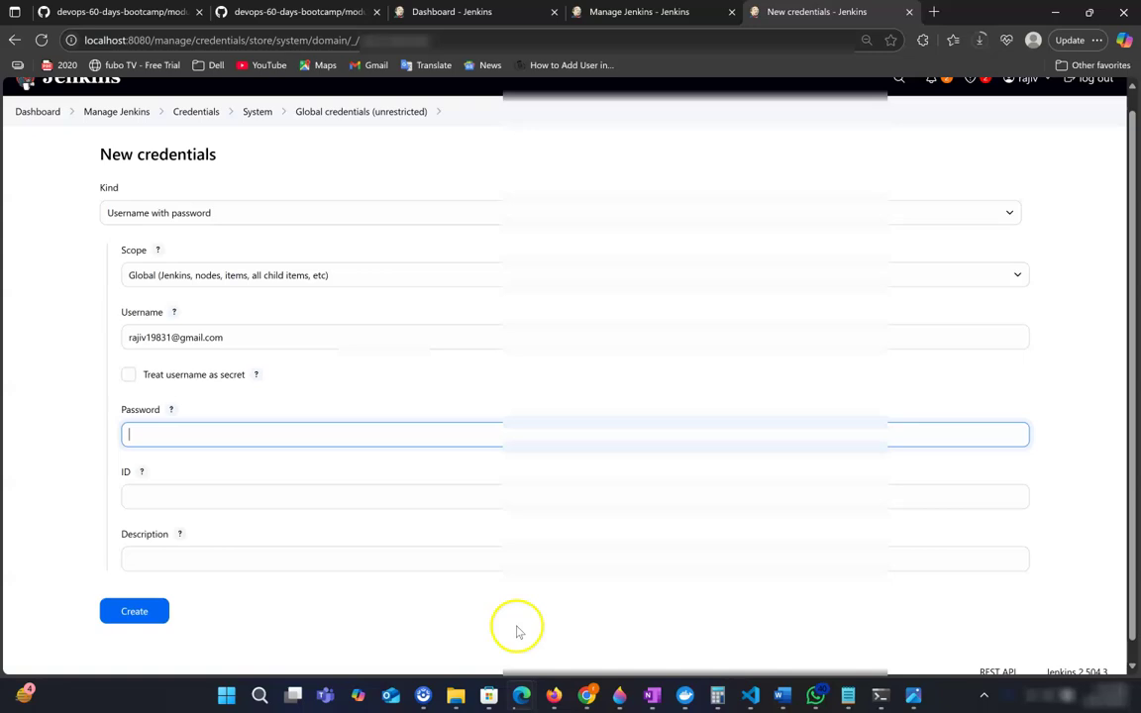
{"action": "left_click", "coordinate": [257, 498]}
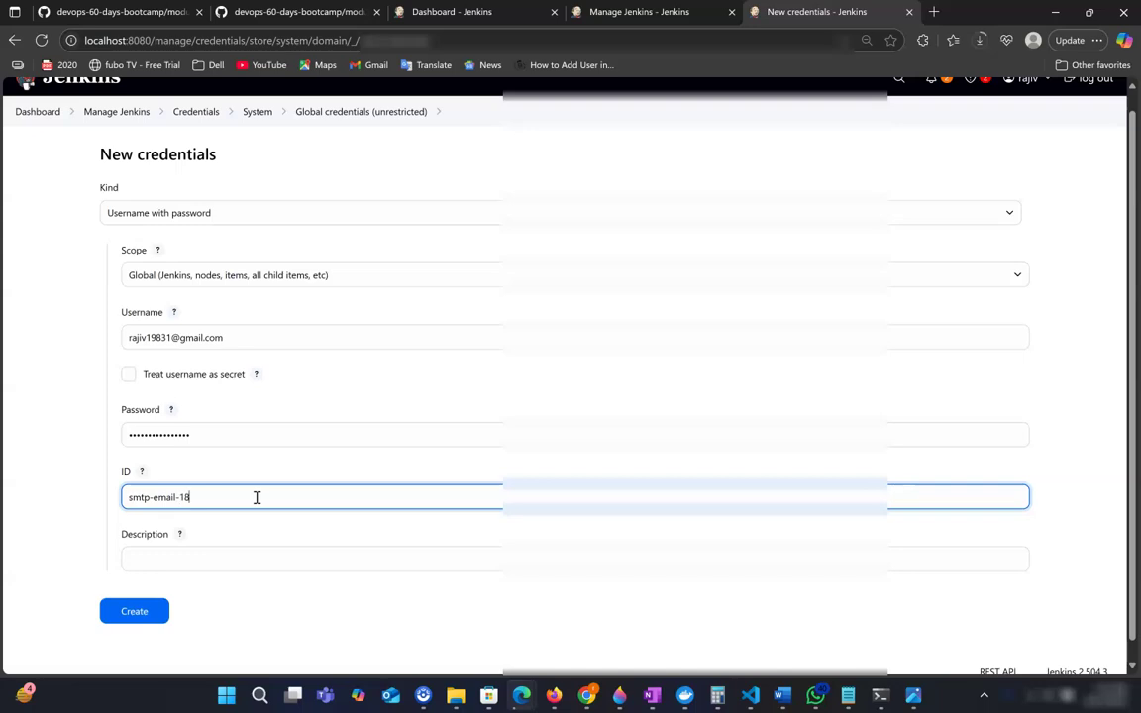
{"action": "left_click_drag", "start_coordinate": [257, 497], "coordinate": [39, 507]}
{"action": "key", "text": "ctrl+c"}
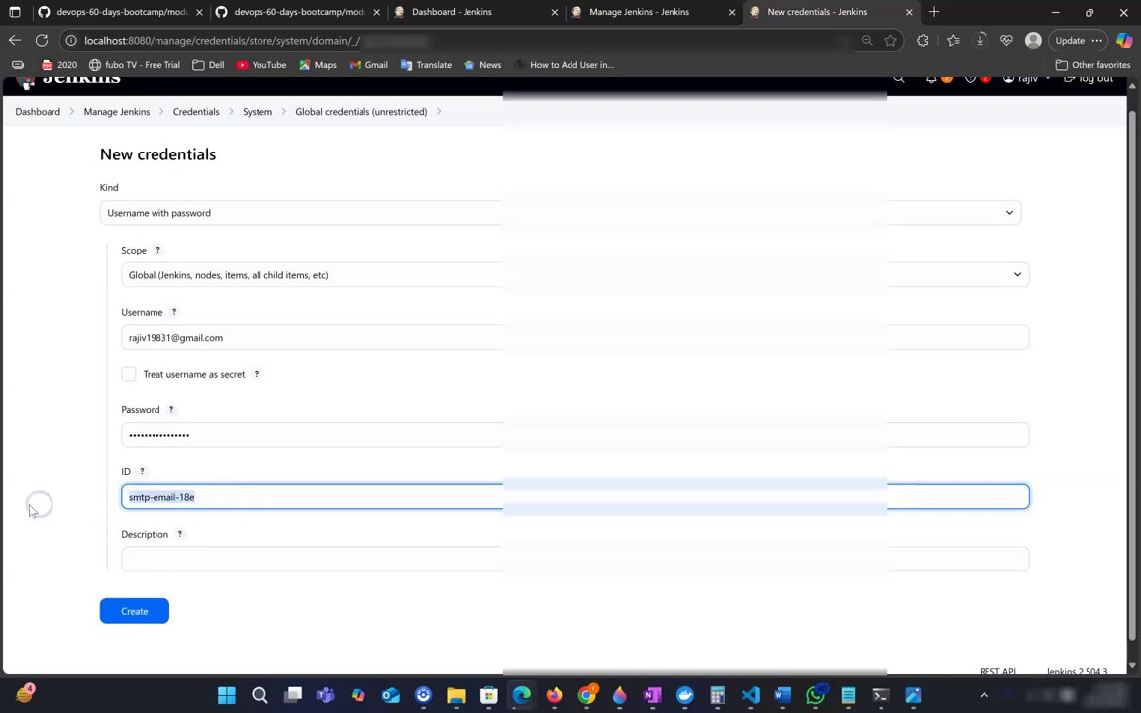
{"action": "left_click", "coordinate": [136, 553]}
{"action": "key", "text": "ctrl+v"}
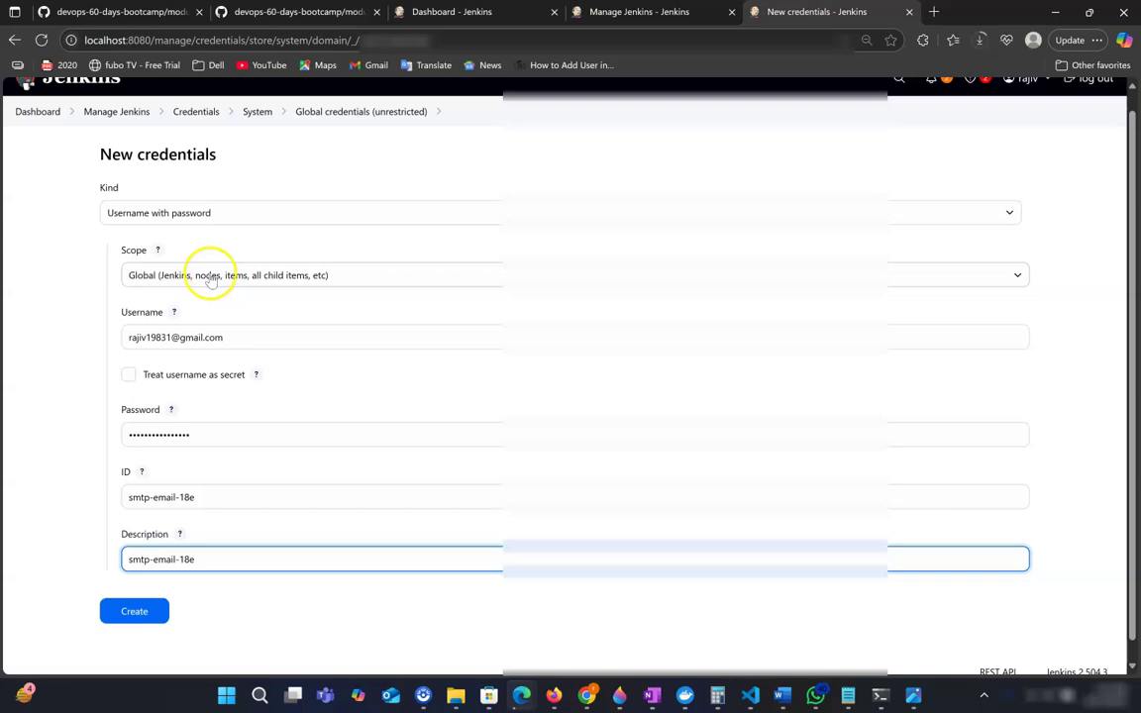
Check the username, create the credential and decline the browser's offer to save the password
{"action": "left_click_drag", "start_coordinate": [247, 338], "coordinate": [89, 338]}
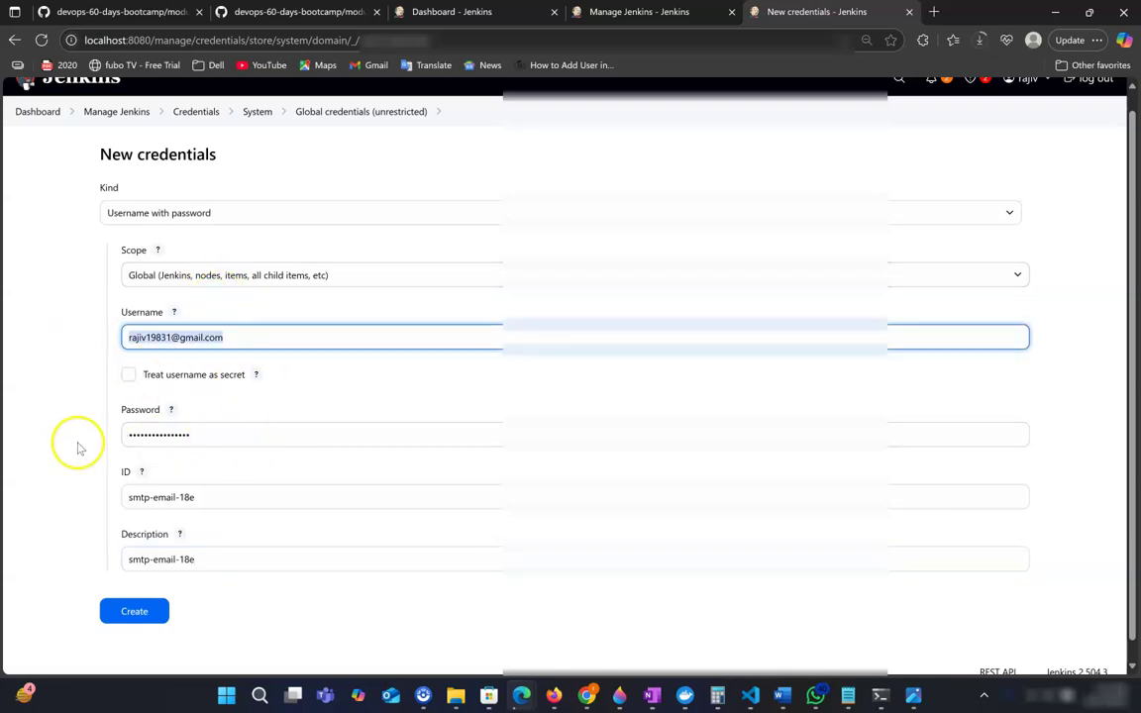
{"action": "scroll", "coordinate": [396, 426], "scroll_direction": "down", "scroll_amount": 1}
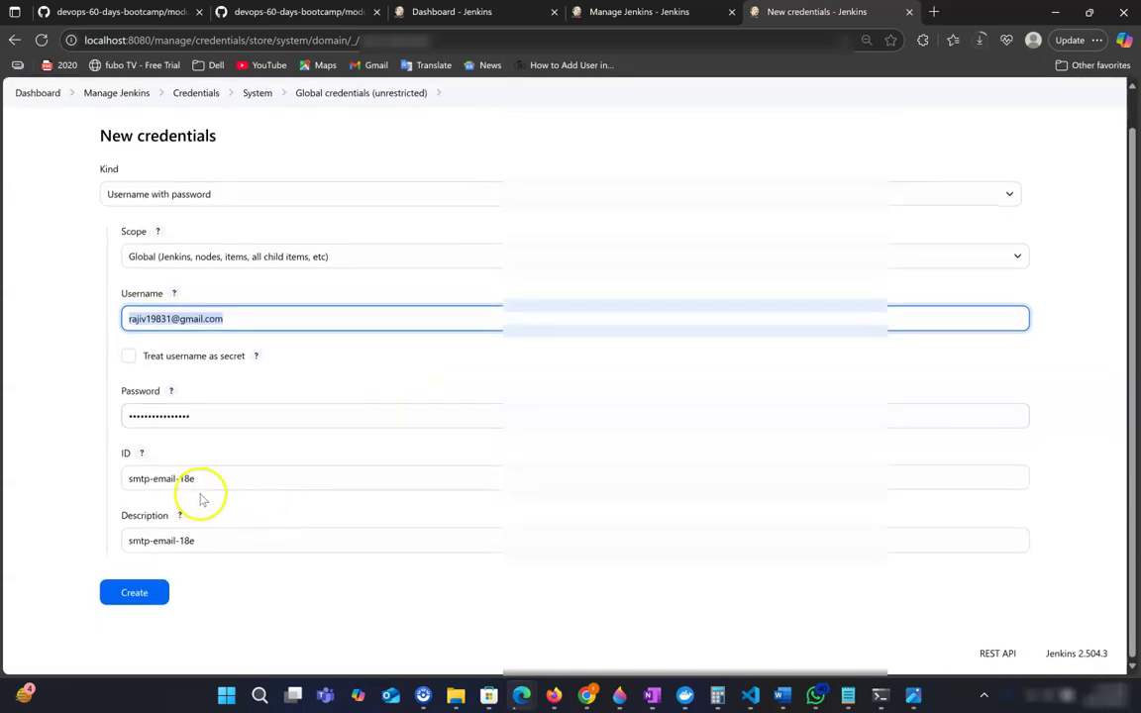
{"action": "left_click", "coordinate": [158, 598]}
{"action": "left_click", "coordinate": [830, 231]}
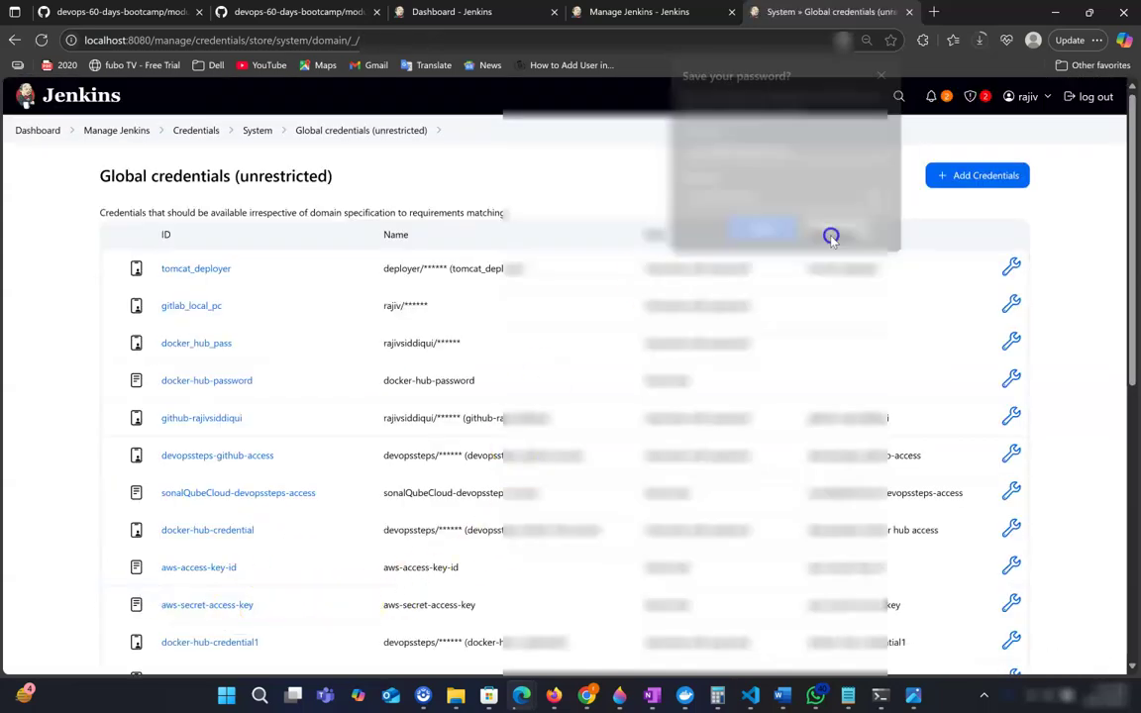
Open the System configuration from Manage Jenkins and find "smtp" on the page to reach Extended E-mail Notification
{"action": "left_click", "coordinate": [119, 132]}
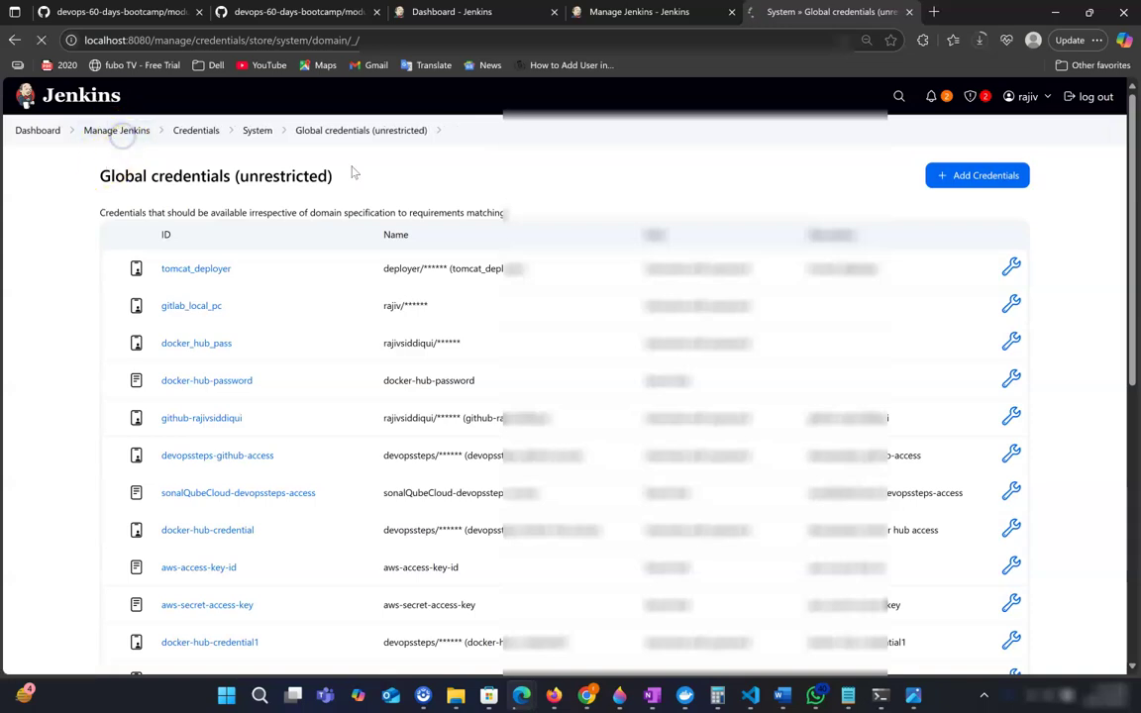
{"action": "scroll", "coordinate": [455, 399], "scroll_direction": "down", "scroll_amount": 2}
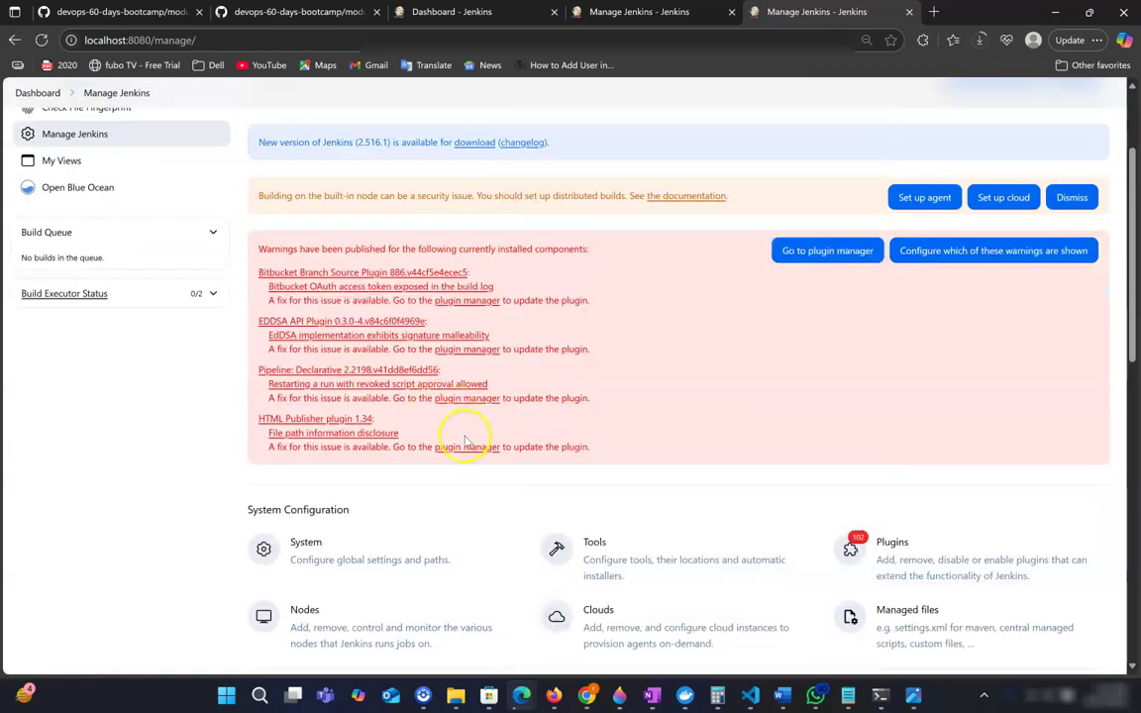
{"action": "scroll", "coordinate": [443, 436], "scroll_direction": "down", "scroll_amount": 2}
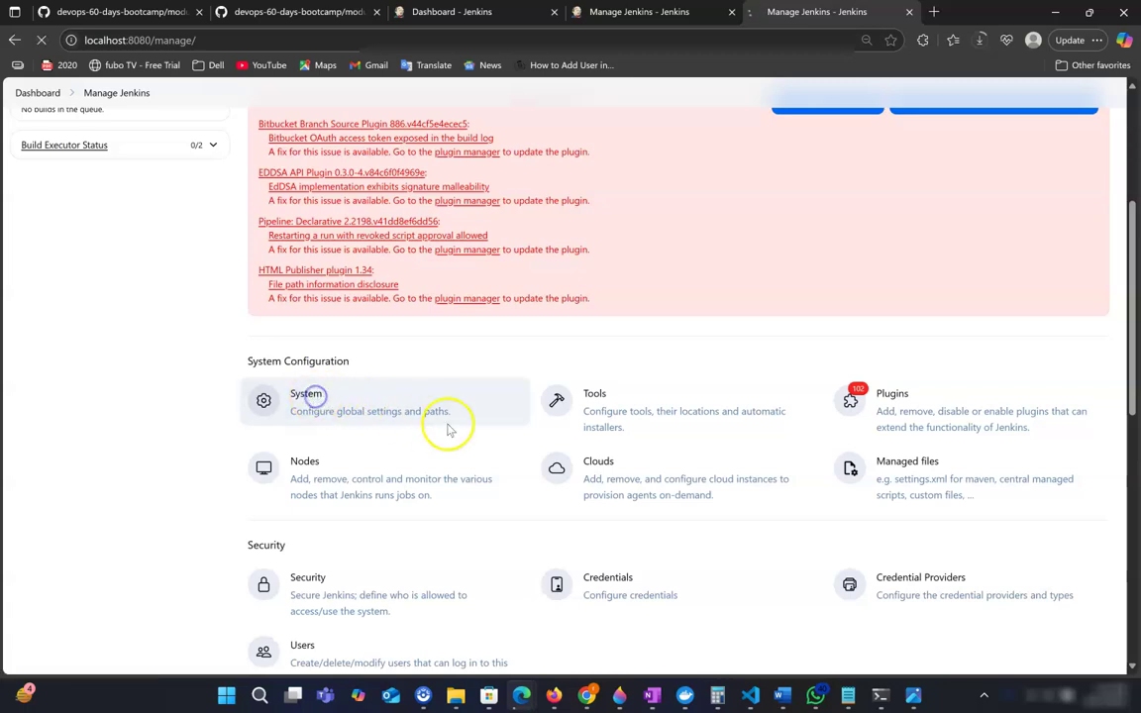
{"action": "left_click", "coordinate": [456, 423]}
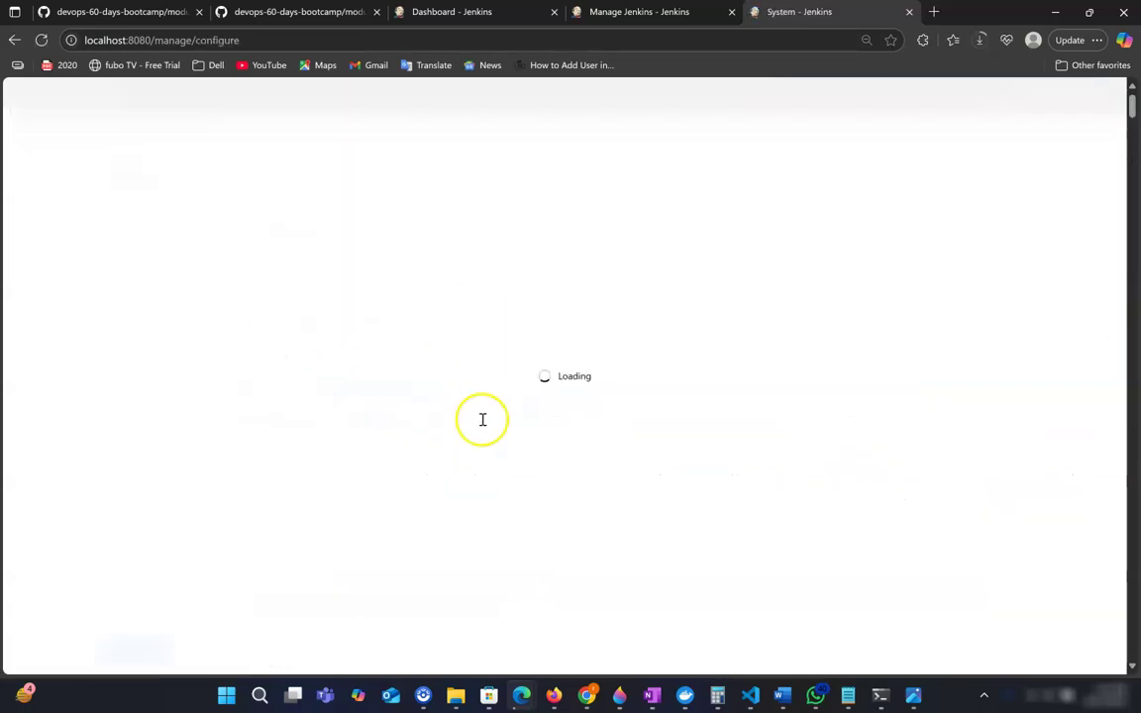
{"action": "scroll", "coordinate": [389, 284], "scroll_direction": "down", "scroll_amount": 2}
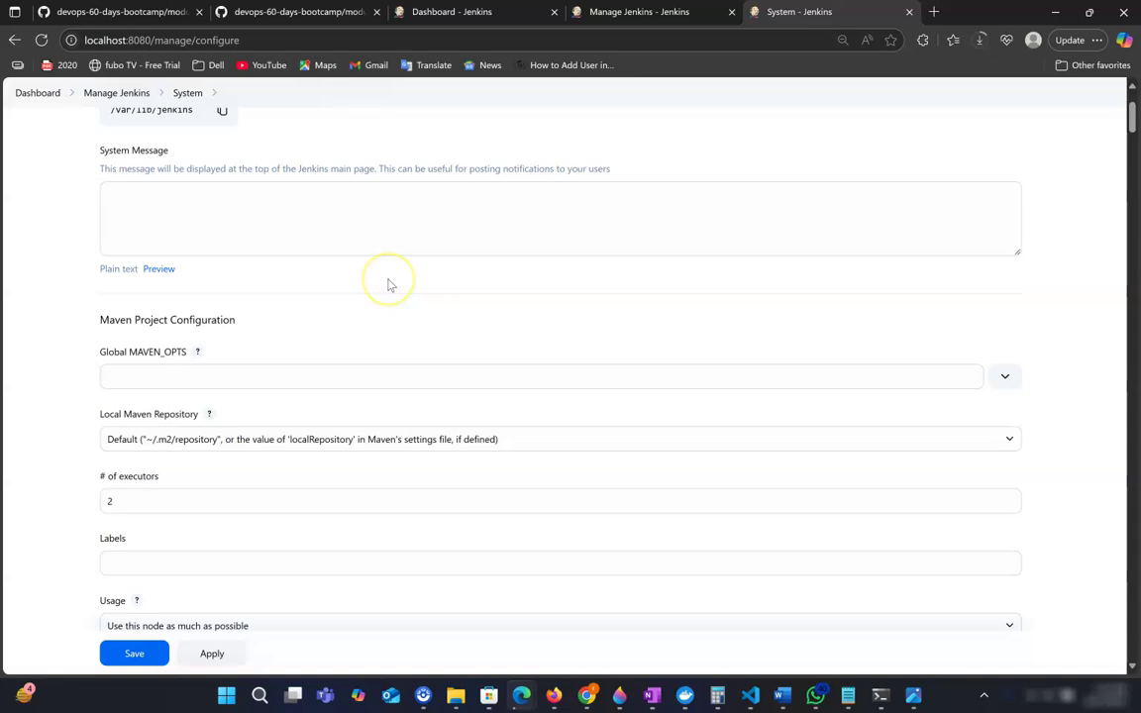
{"action": "key", "text": "ctrl+f"}
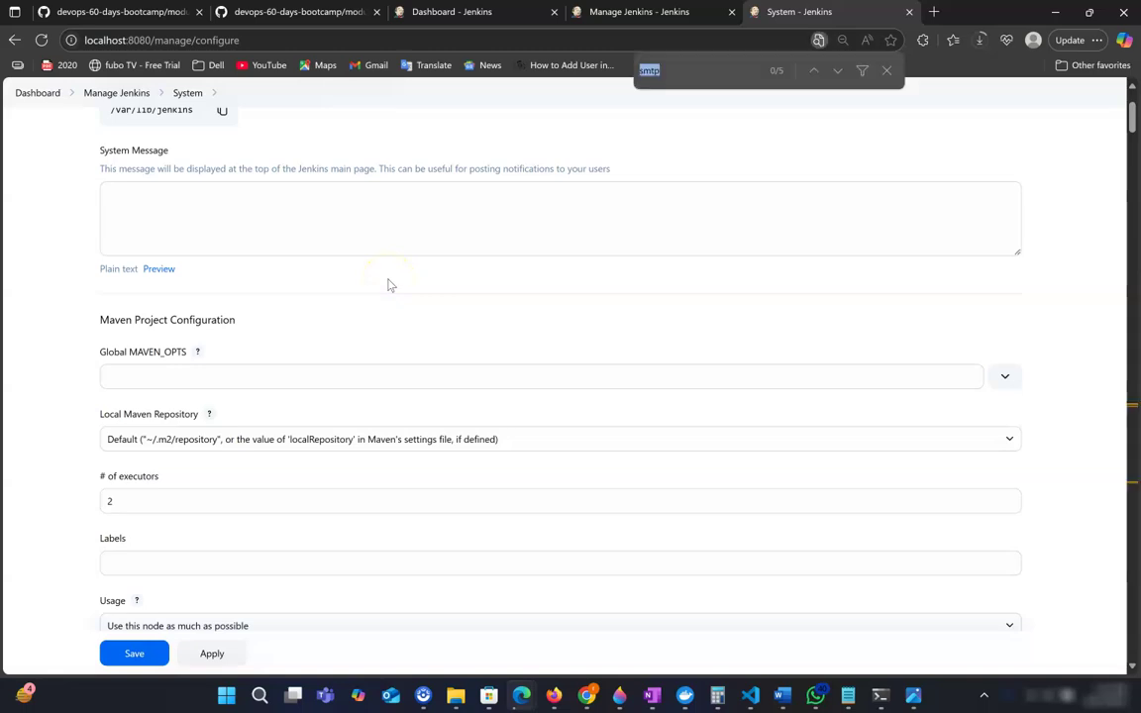
{"action": "key", "text": "Return"}
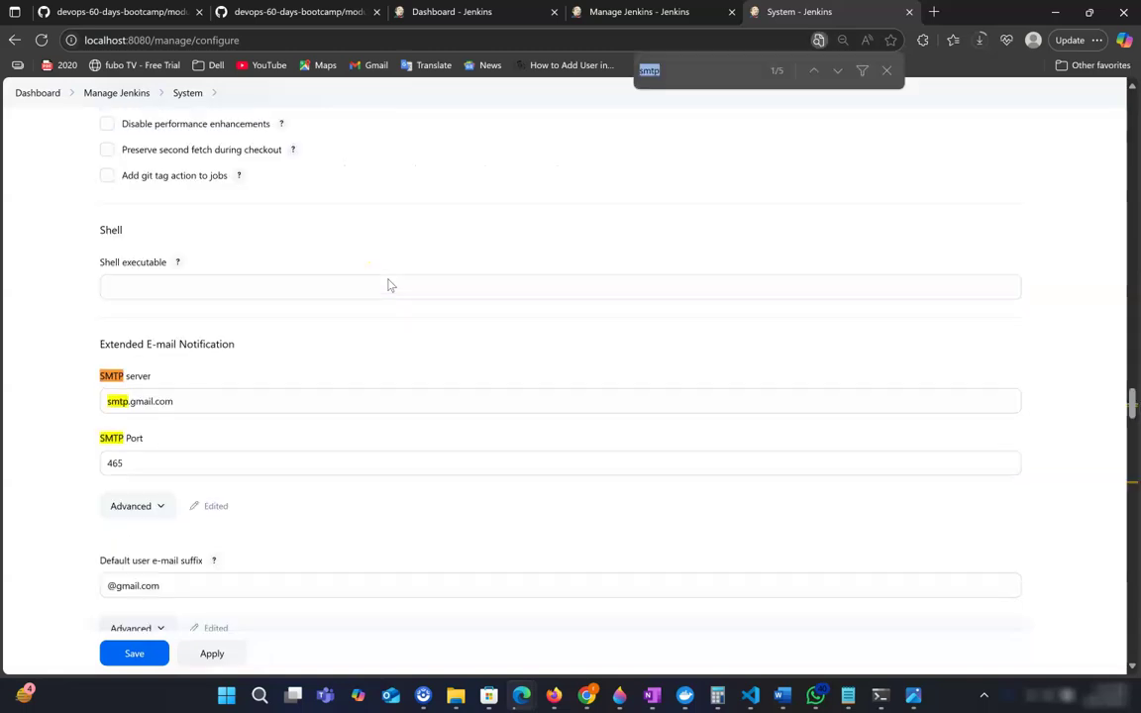
Examine the SMTP server, SMTP port and default user e-mail suffix under Extended E-mail Notification
{"action": "left_click", "coordinate": [287, 302]}
{"action": "scroll", "coordinate": [224, 376], "scroll_direction": "down", "scroll_amount": 1}
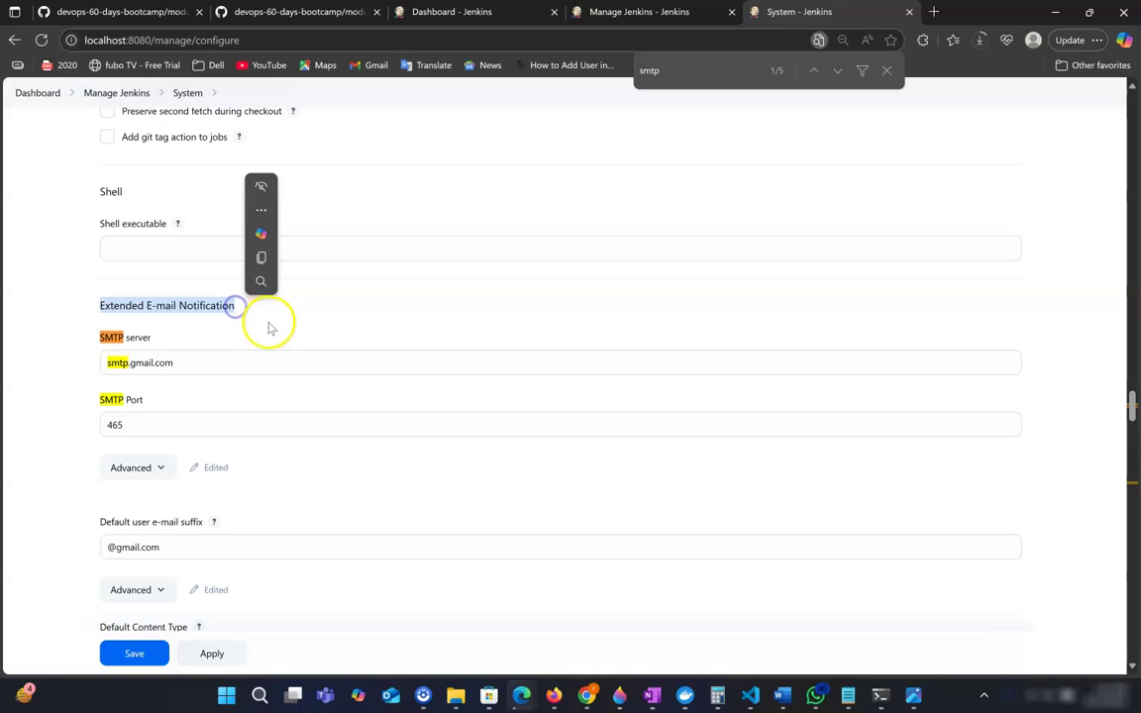
{"action": "left_click", "coordinate": [306, 326]}
{"action": "scroll", "coordinate": [307, 332], "scroll_direction": "down", "scroll_amount": 1}
{"action": "left_click", "coordinate": [129, 335]}
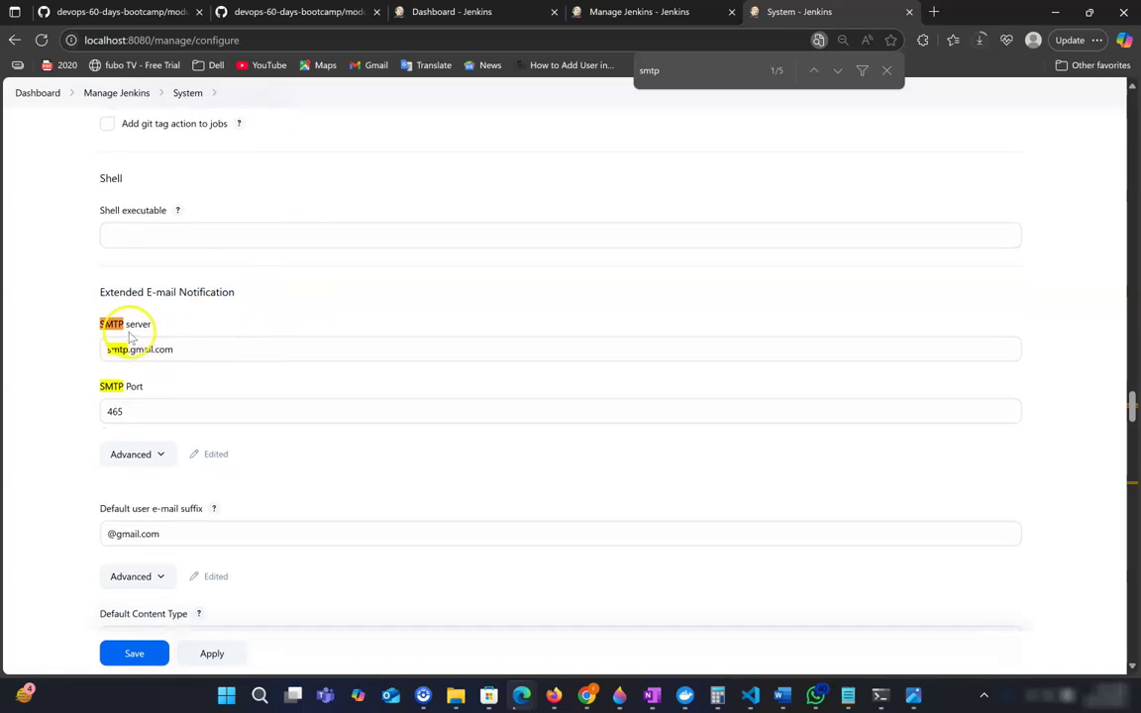
{"action": "left_click_drag", "start_coordinate": [183, 344], "coordinate": [51, 353]}
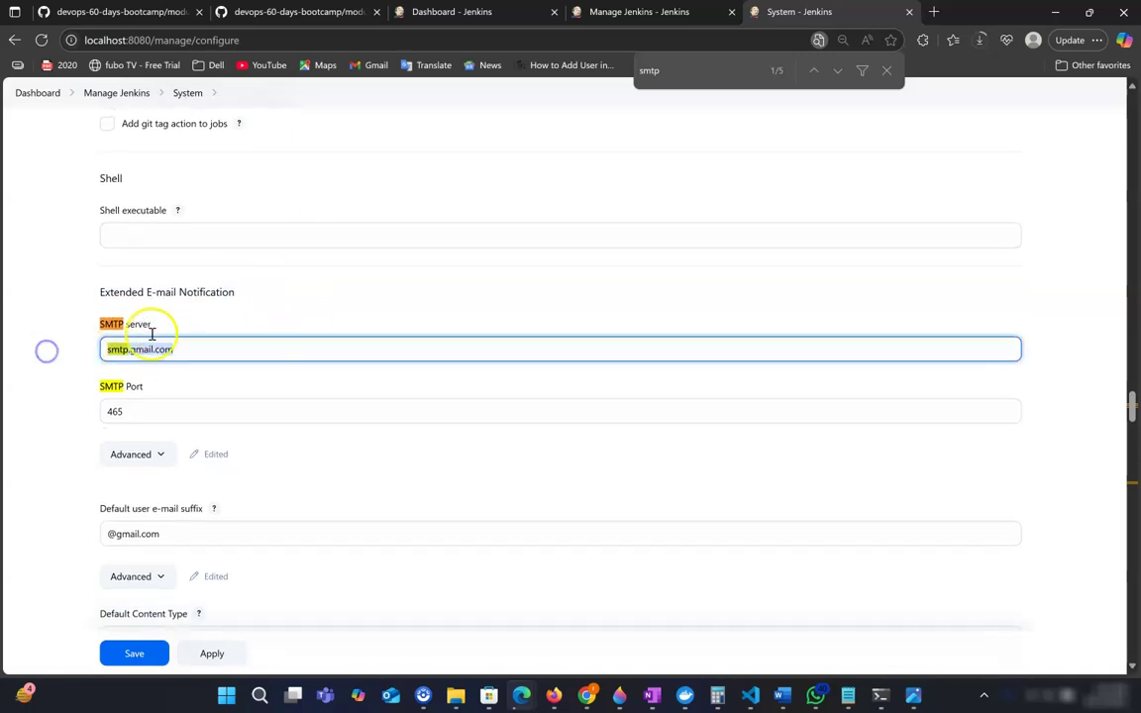
{"action": "left_click", "coordinate": [188, 317]}
{"action": "scroll", "coordinate": [181, 352], "scroll_direction": "down", "scroll_amount": 1}
{"action": "left_click_drag", "start_coordinate": [182, 349], "coordinate": [80, 344]}
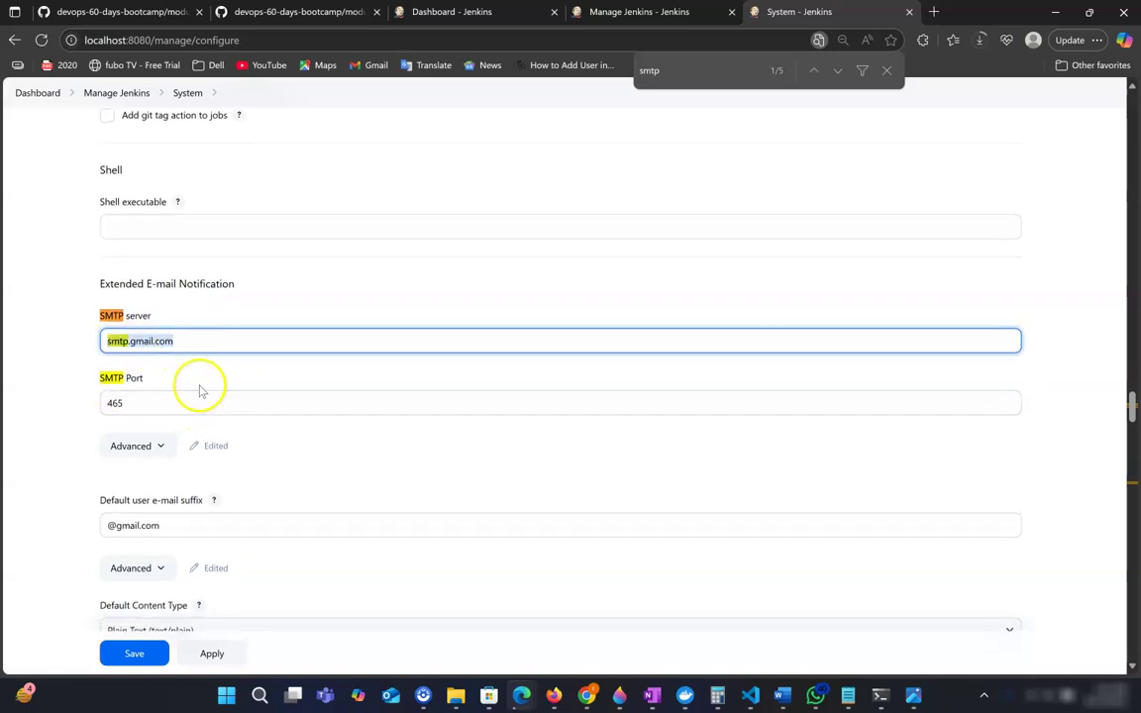
{"action": "left_click_drag", "start_coordinate": [158, 405], "coordinate": [51, 400]}
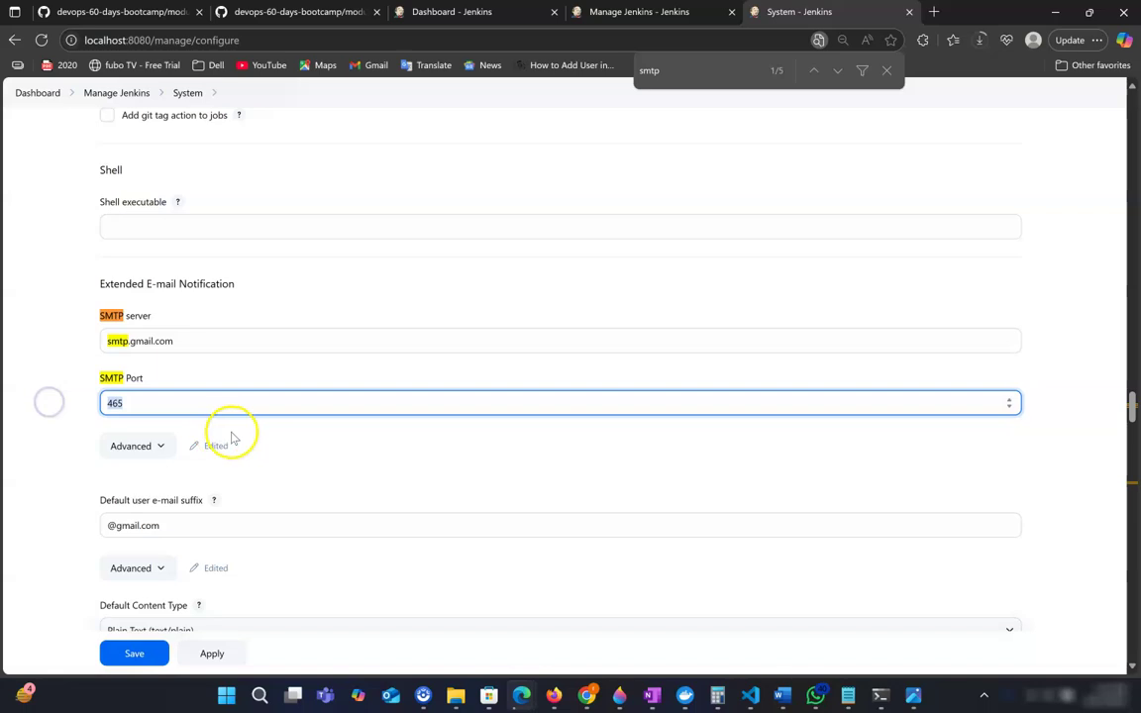
{"action": "scroll", "coordinate": [360, 458], "scroll_direction": "down", "scroll_amount": 2}
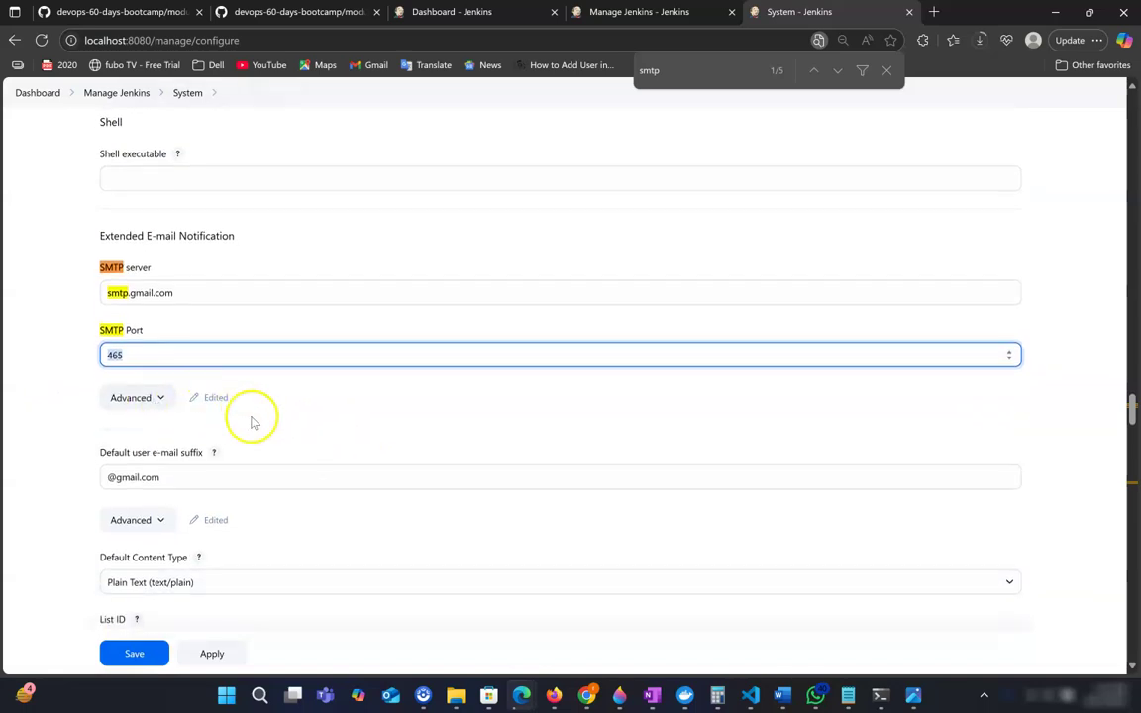
{"action": "left_click_drag", "start_coordinate": [184, 413], "coordinate": [36, 413]}
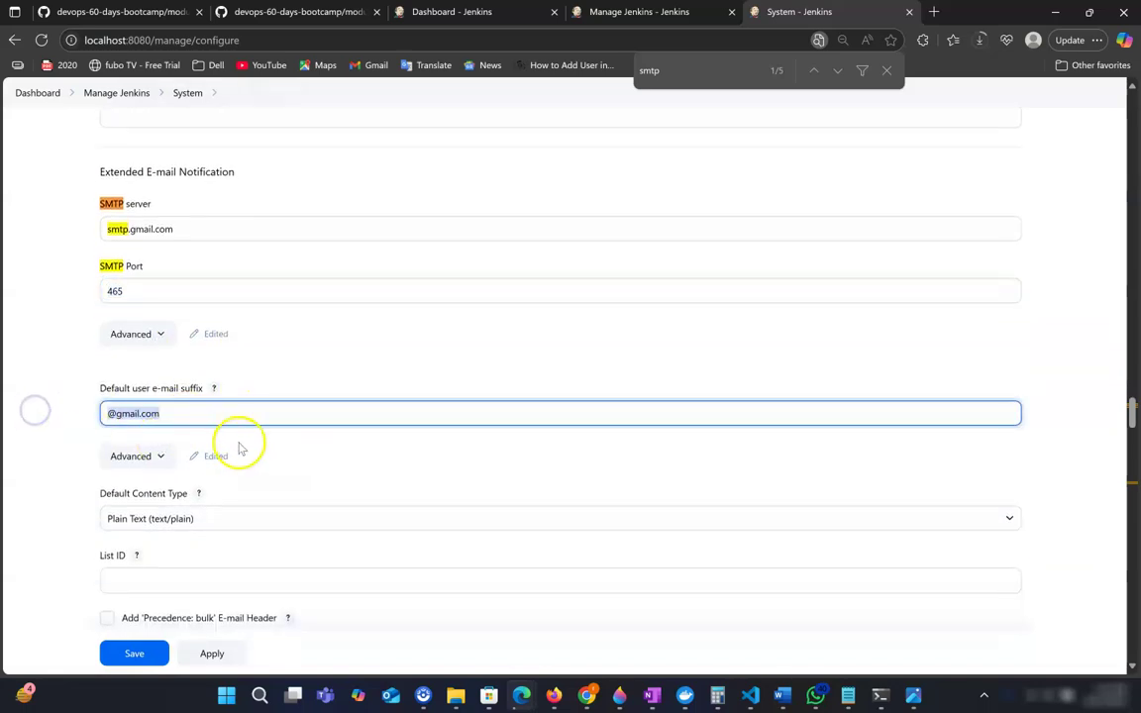
{"action": "scroll", "coordinate": [114, 429], "scroll_direction": "down", "scroll_amount": 1}
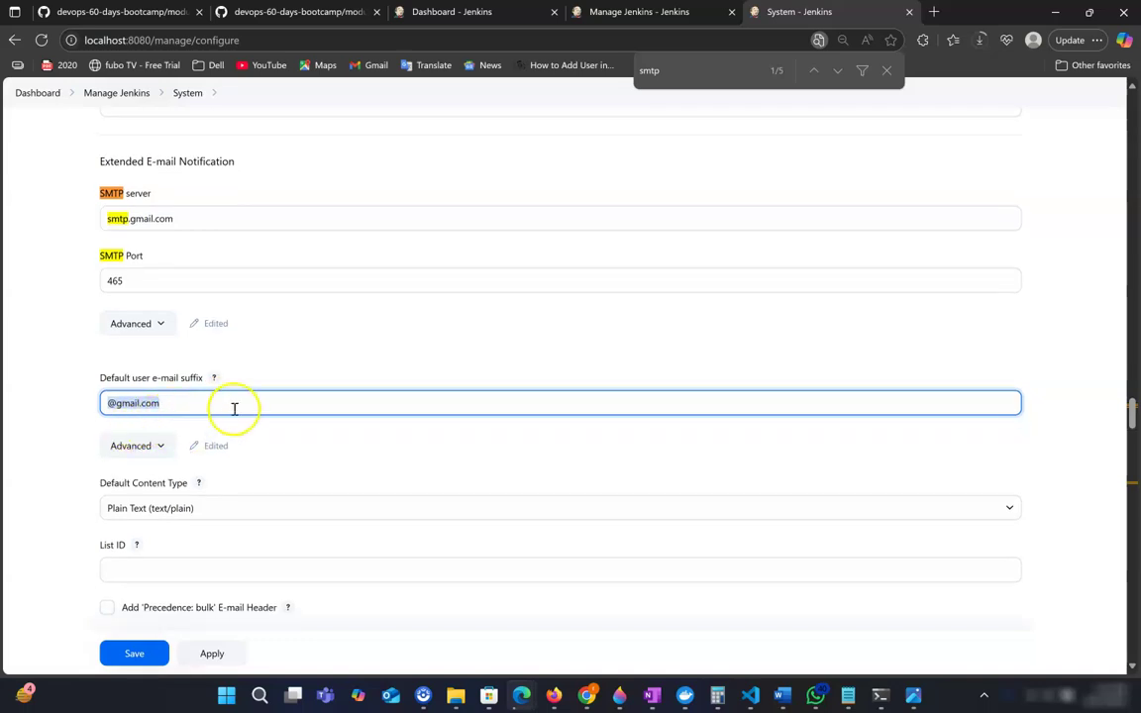
{"action": "scroll", "coordinate": [41, 411], "scroll_direction": "down", "scroll_amount": 1}
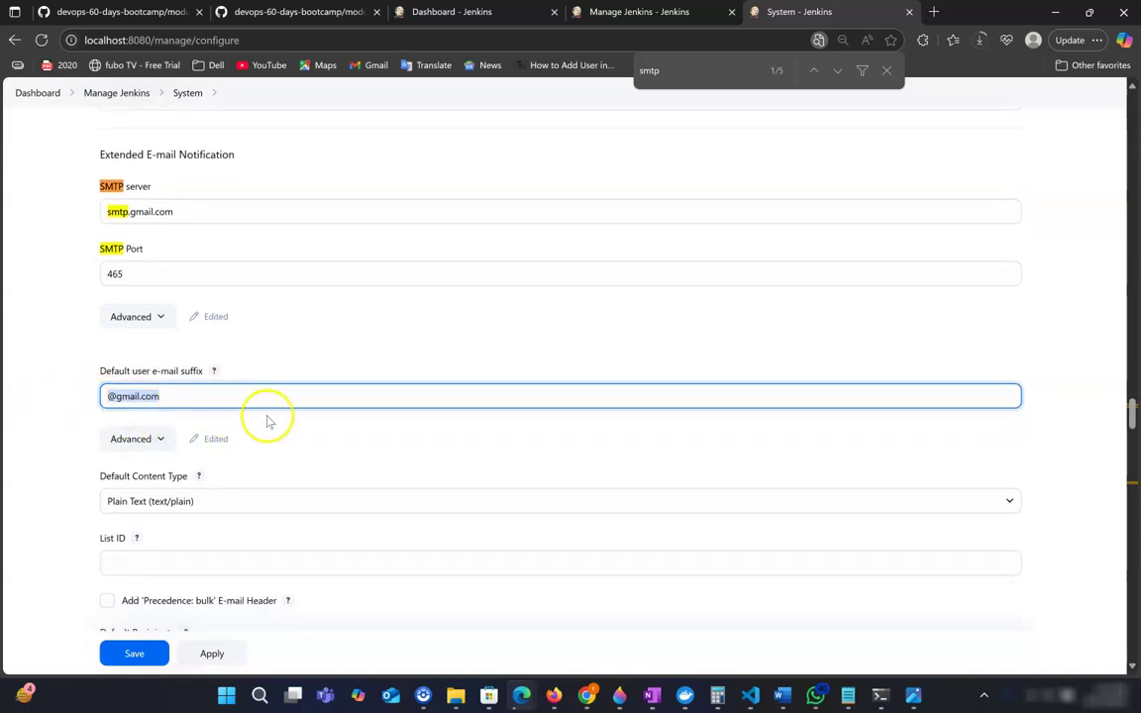
Check the default recipients, set the Extended E-mail Notification credentials to the smtp-email-18e entry, and apply and save the system configuration
{"action": "scroll", "coordinate": [311, 436], "scroll_direction": "down", "scroll_amount": 1}
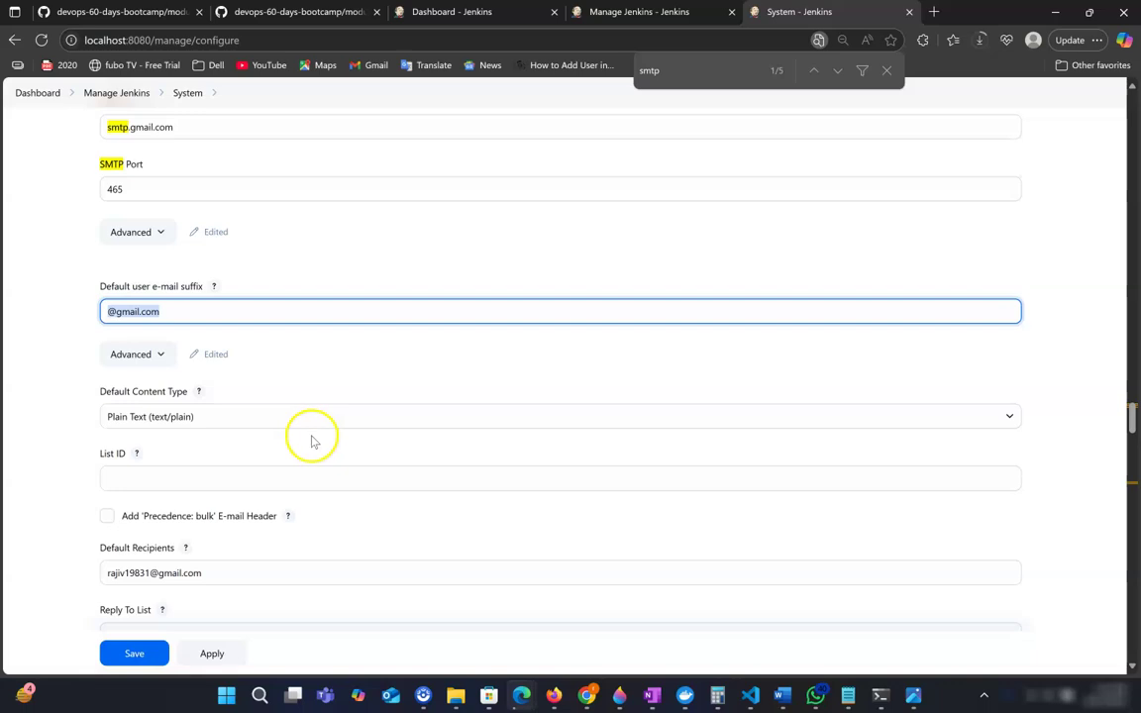
{"action": "triple_click", "coordinate": [158, 573]}
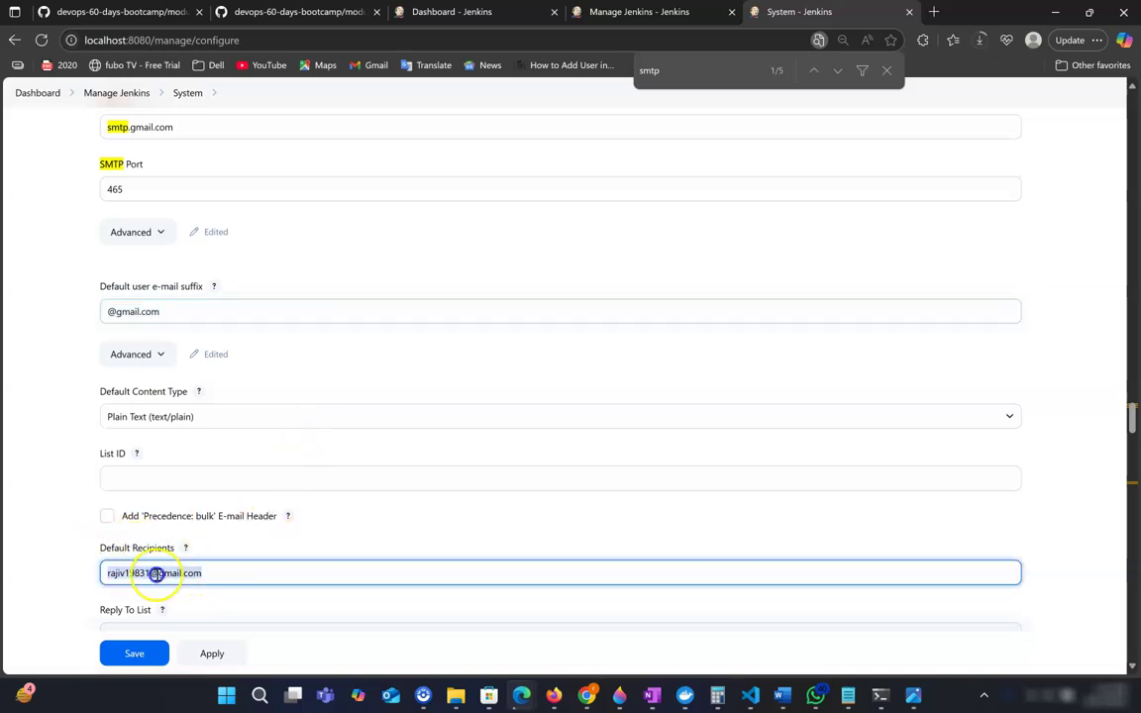
{"action": "scroll", "coordinate": [396, 486], "scroll_direction": "up", "scroll_amount": 1}
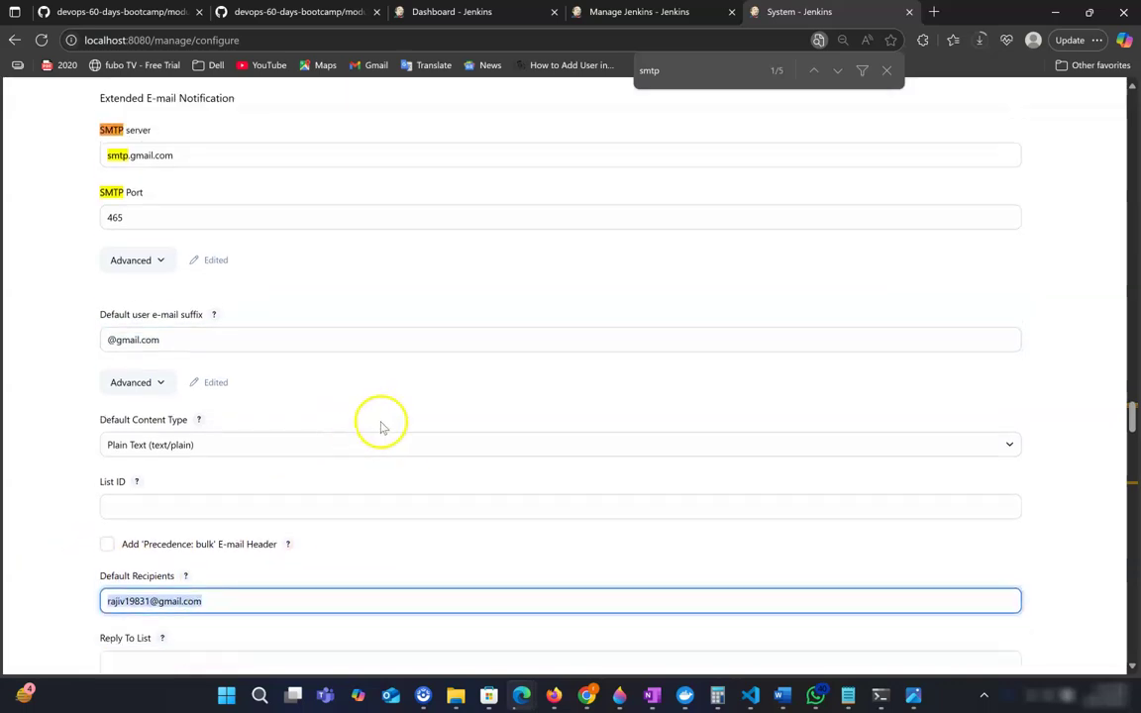
{"action": "left_click", "coordinate": [159, 272]}
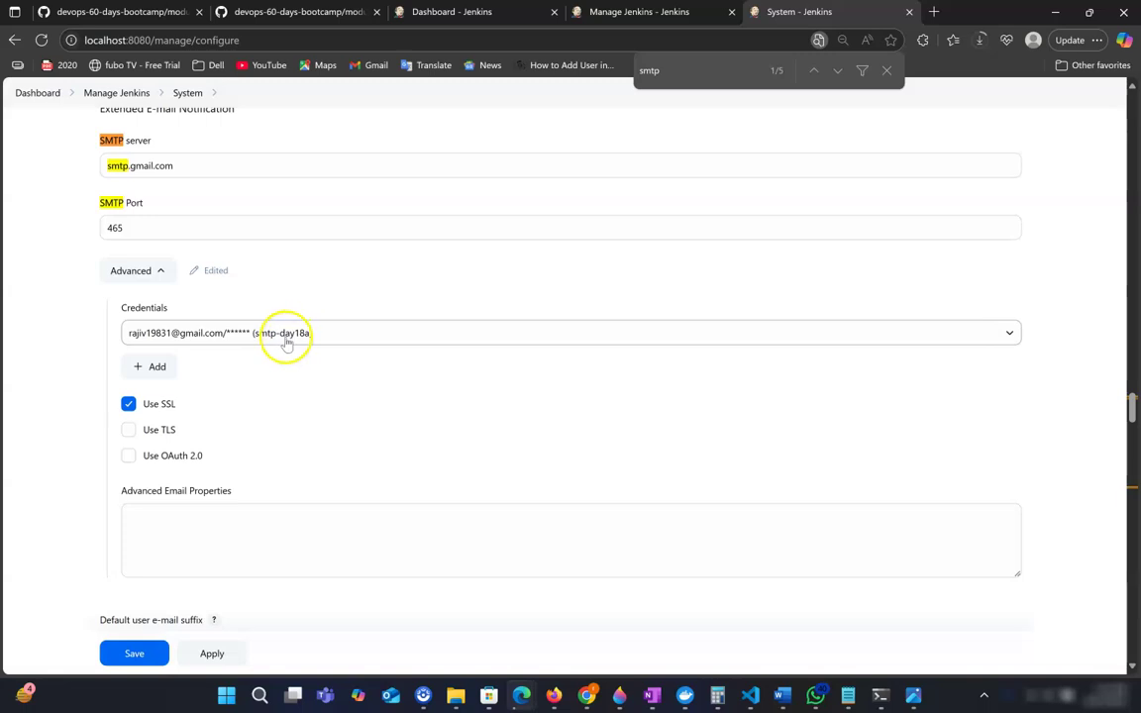
{"action": "left_click", "coordinate": [377, 337]}
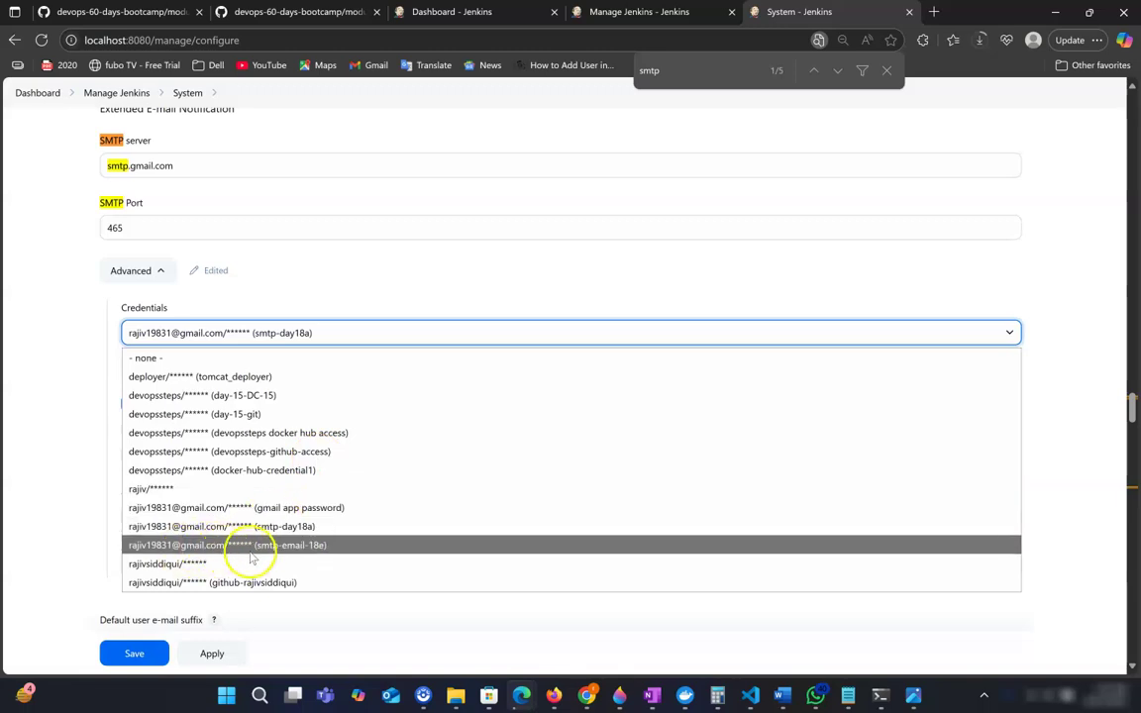
{"action": "left_click", "coordinate": [332, 547]}
{"action": "left_click", "coordinate": [227, 653]}
{"action": "left_click", "coordinate": [138, 654]}
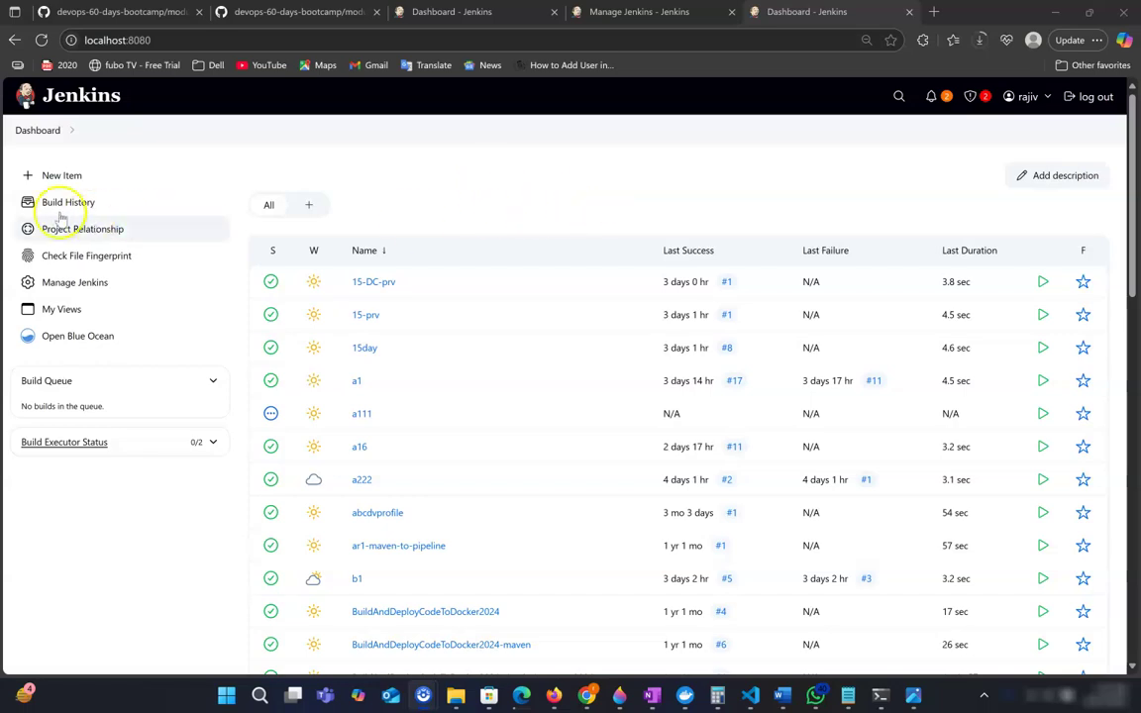
Create a new Pipeline item named day-18ee
{"action": "left_click", "coordinate": [62, 176]}
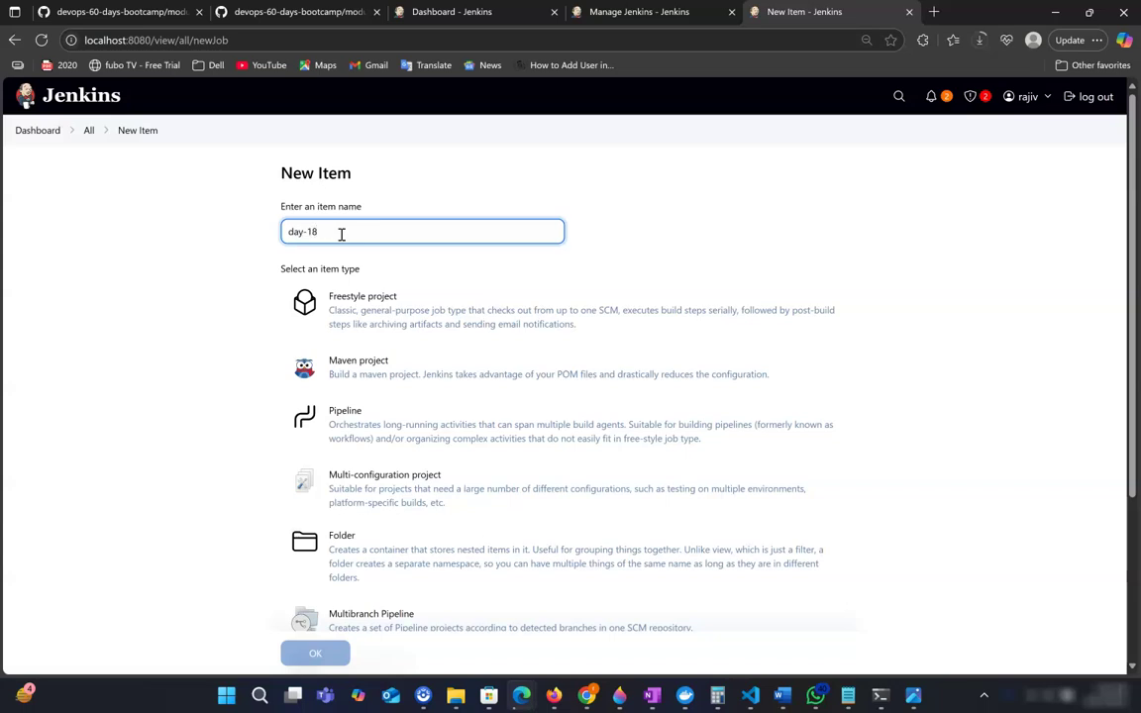
{"action": "left_click", "coordinate": [402, 424]}
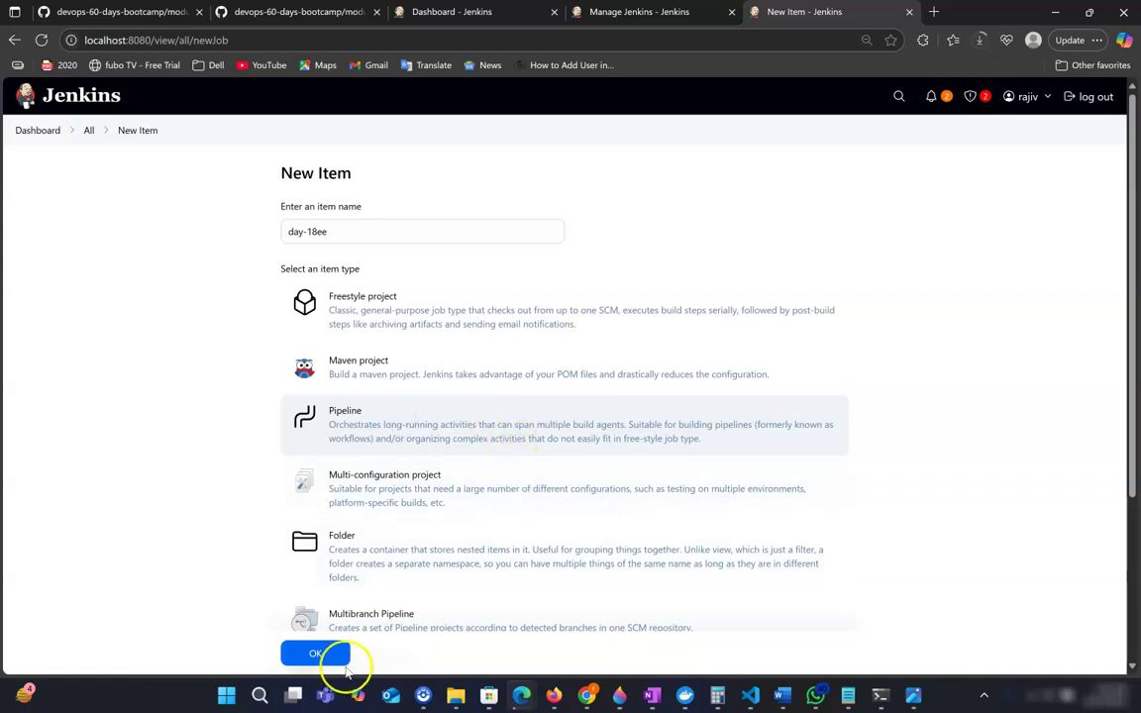
{"action": "left_click", "coordinate": [317, 654]}
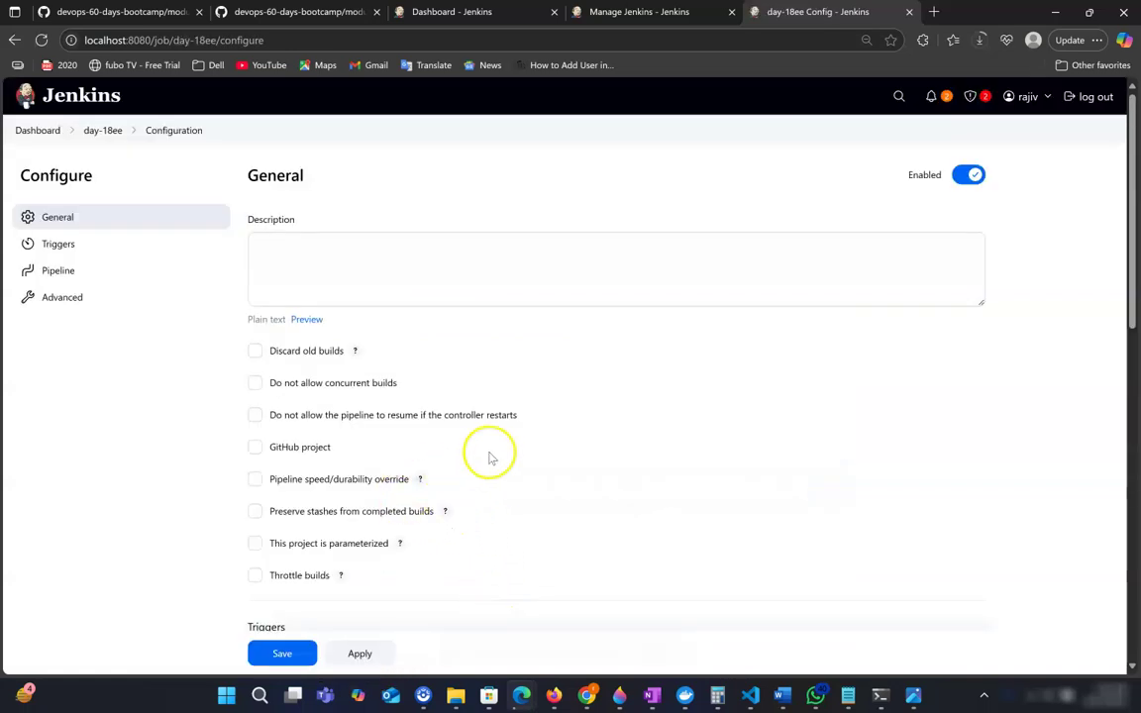
Set the pipeline definition to Pipeline script from SCM with Git as the SCM, and activate the empty Repository URL for entry
{"action": "scroll", "coordinate": [492, 456], "scroll_direction": "down", "scroll_amount": 3}
{"action": "scroll", "coordinate": [498, 466], "scroll_direction": "down", "scroll_amount": 3}
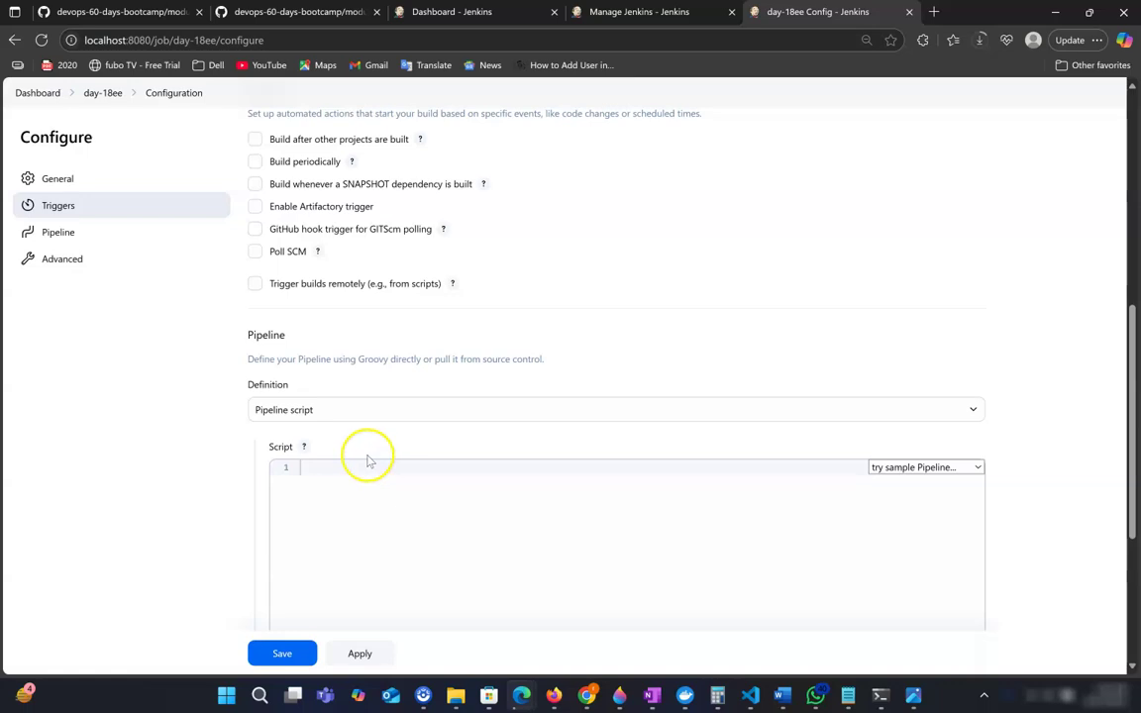
{"action": "left_click", "coordinate": [377, 408]}
{"action": "left_click", "coordinate": [362, 451]}
{"action": "left_click", "coordinate": [362, 467]}
{"action": "left_click", "coordinate": [346, 516]}
{"action": "scroll", "coordinate": [442, 525], "scroll_direction": "down", "scroll_amount": 1}
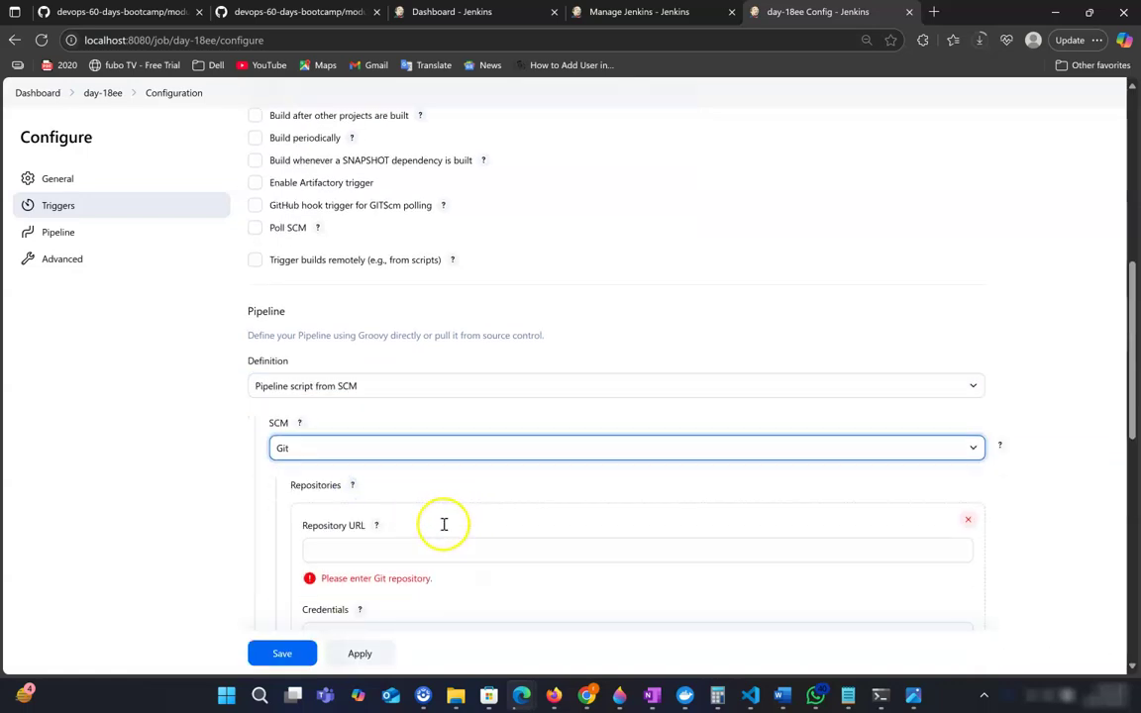
{"action": "left_click", "coordinate": [377, 476]}
{"action": "scroll", "coordinate": [456, 479], "scroll_direction": "down", "scroll_amount": 1}
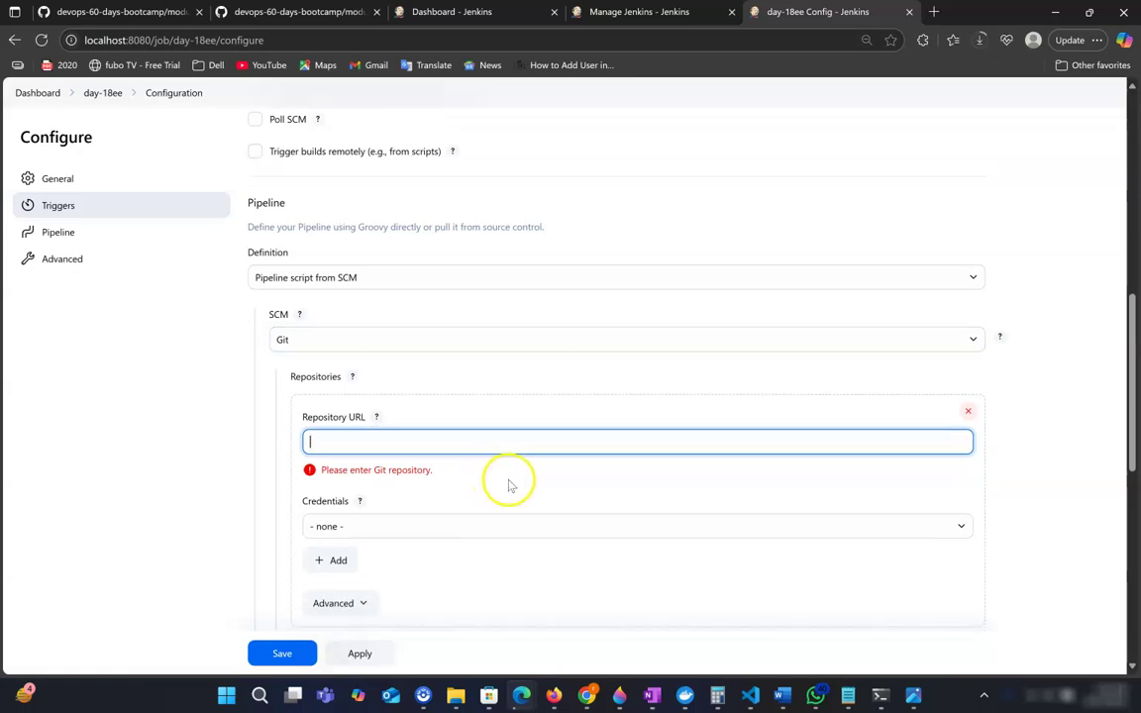
Switch to Firefox and open the Jenkinsfile in the jenkins-day-14 GitHub repository
{"action": "left_click", "coordinate": [554, 693]}
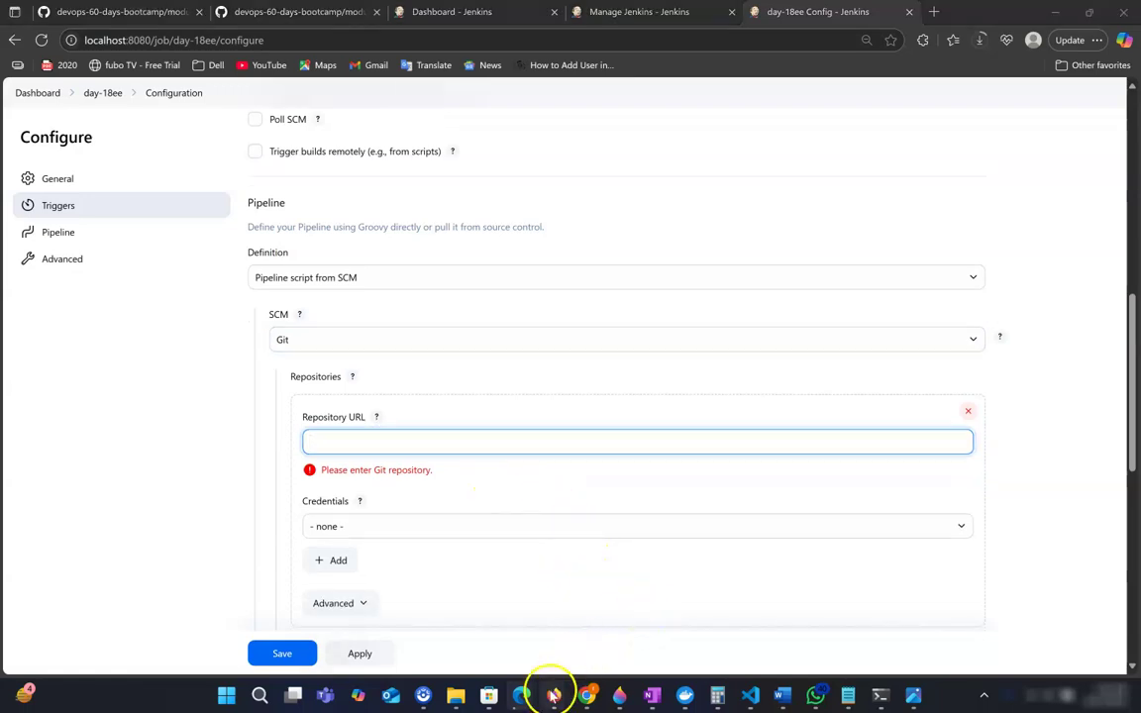
{"action": "left_click", "coordinate": [560, 639]}
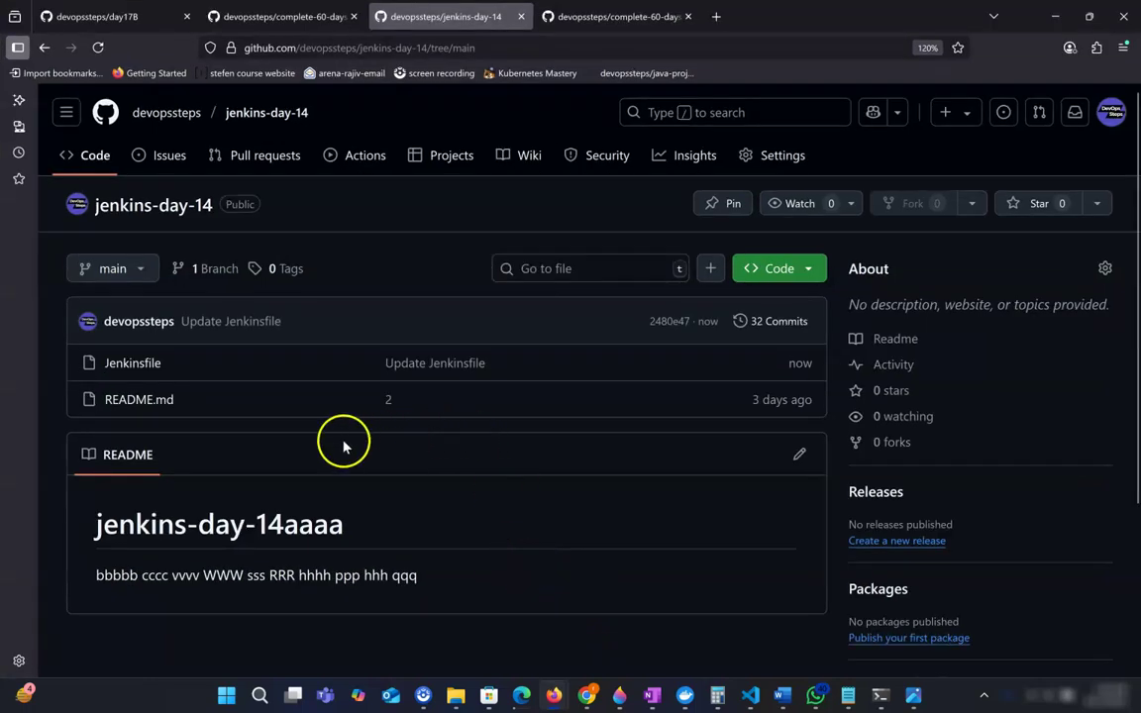
{"action": "left_click", "coordinate": [146, 363]}
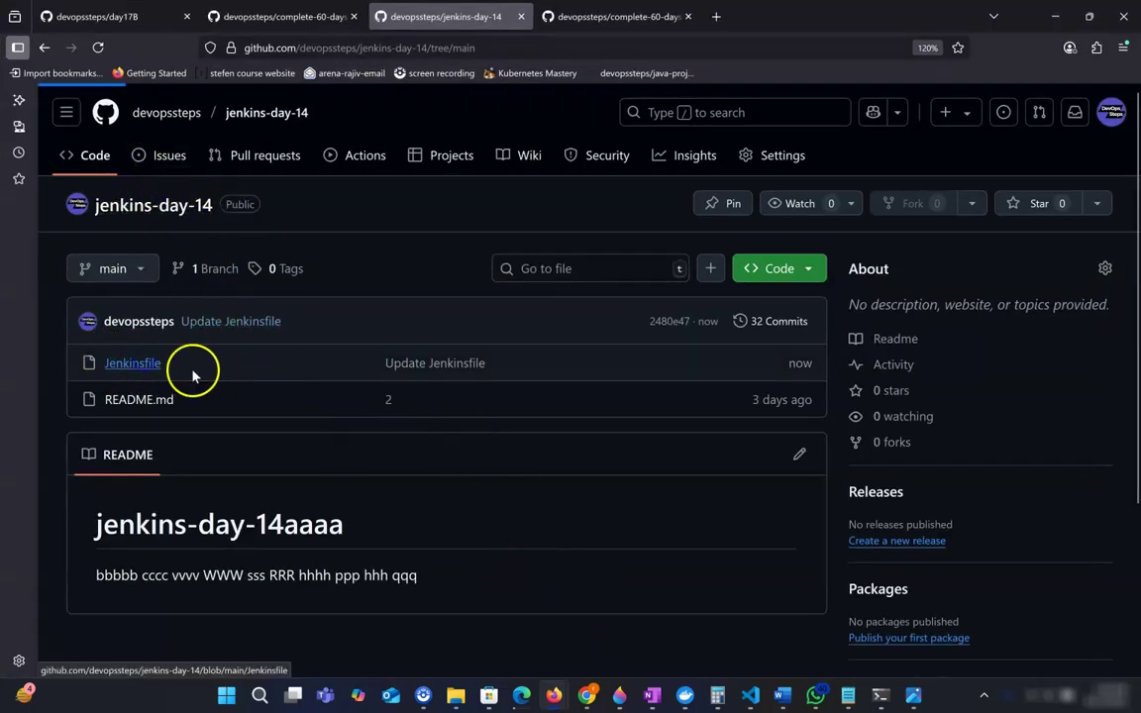
{"action": "scroll", "coordinate": [337, 446], "scroll_direction": "down", "scroll_amount": 1}
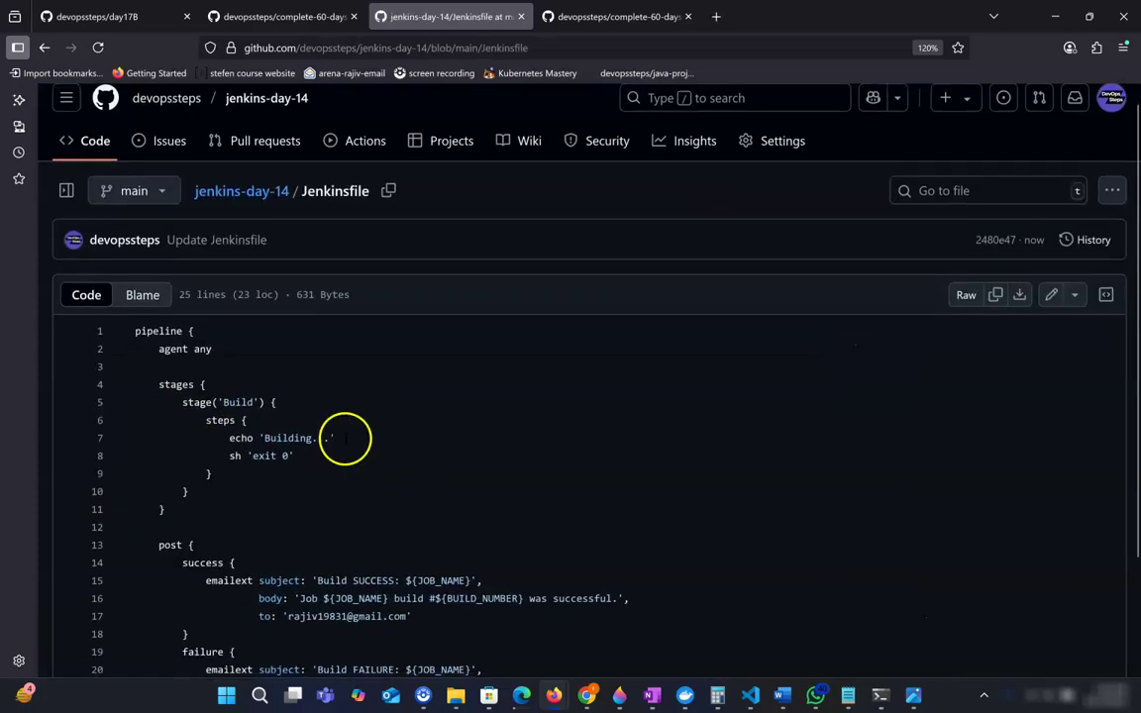
Examine the Build stage of the Jenkinsfile, including its echo command and the sh 'exit 0' line
{"action": "left_click_drag", "start_coordinate": [170, 392], "coordinate": [203, 501]}
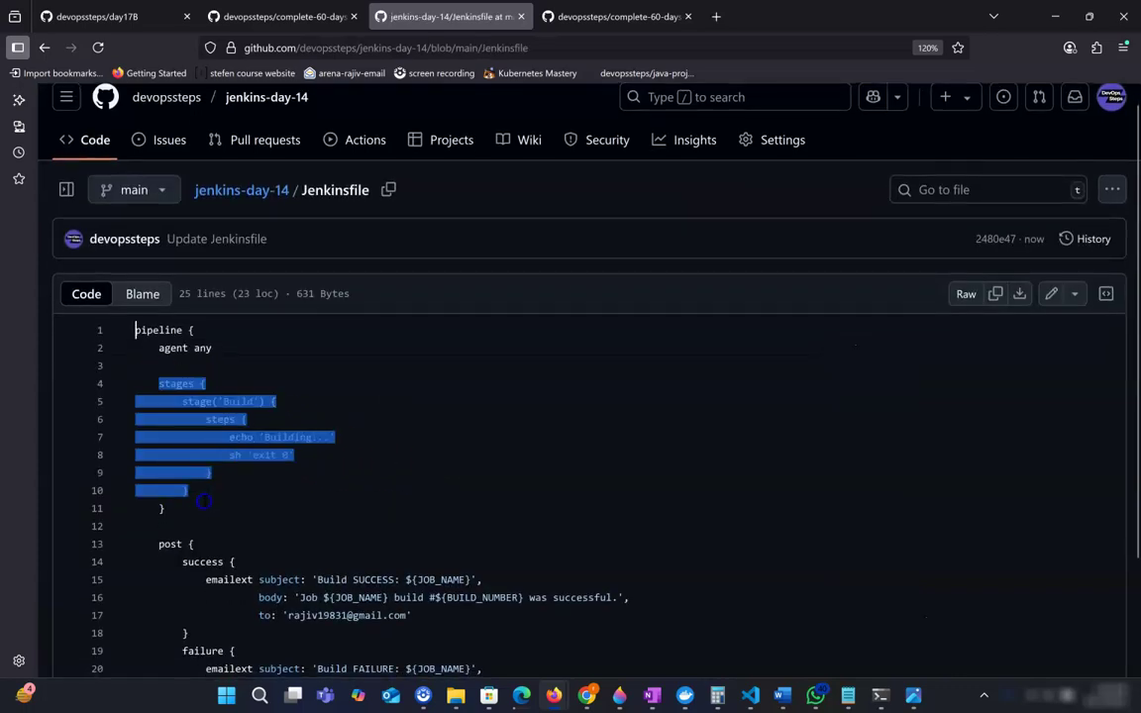
{"action": "left_click", "coordinate": [285, 513]}
{"action": "left_click_drag", "start_coordinate": [230, 437], "coordinate": [351, 436]}
{"action": "left_click", "coordinate": [349, 485]}
{"action": "left_click_drag", "start_coordinate": [228, 456], "coordinate": [302, 458]}
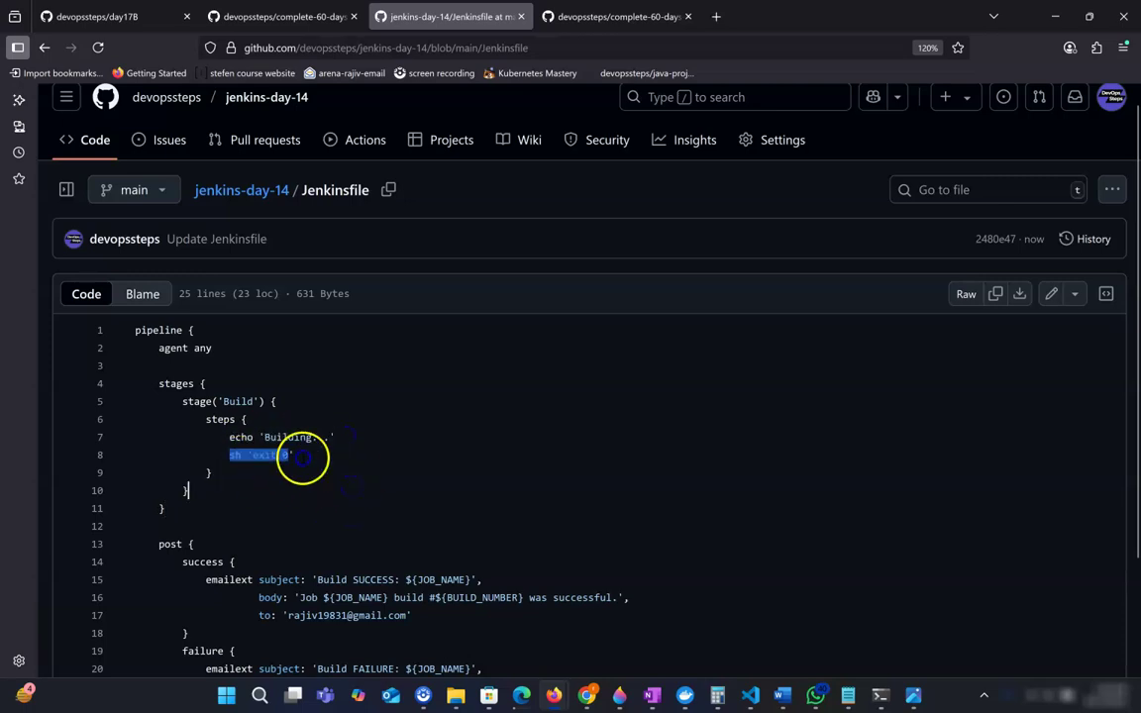
{"action": "left_click", "coordinate": [380, 489]}
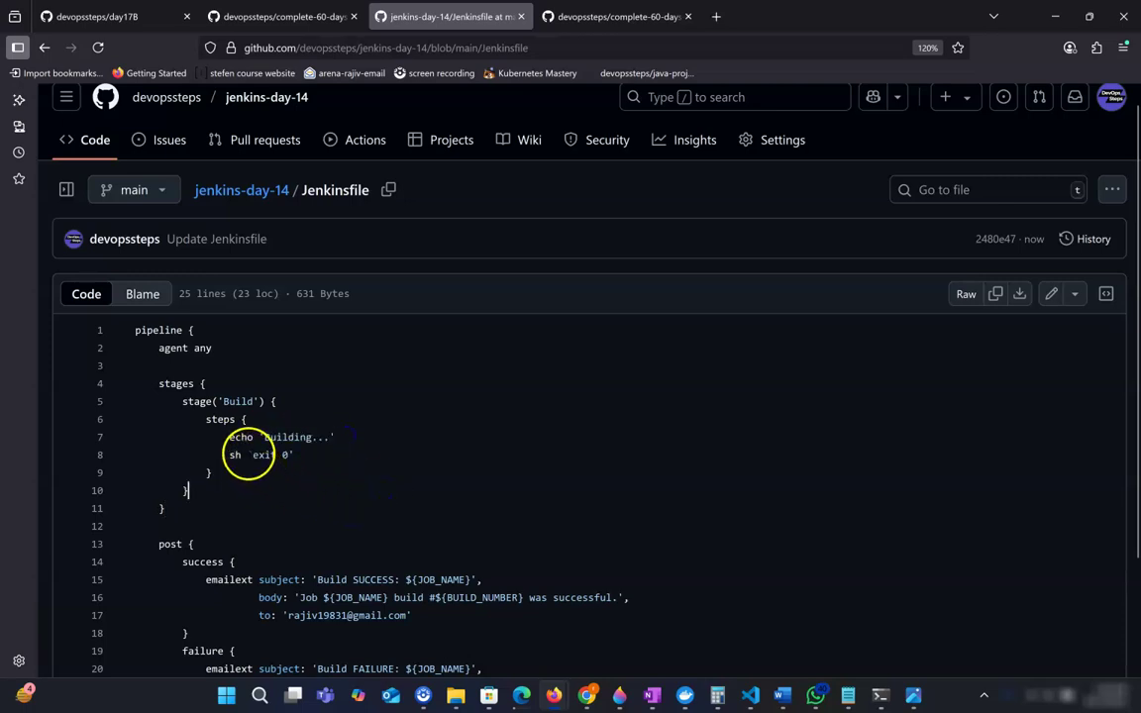
{"action": "left_click", "coordinate": [249, 470]}
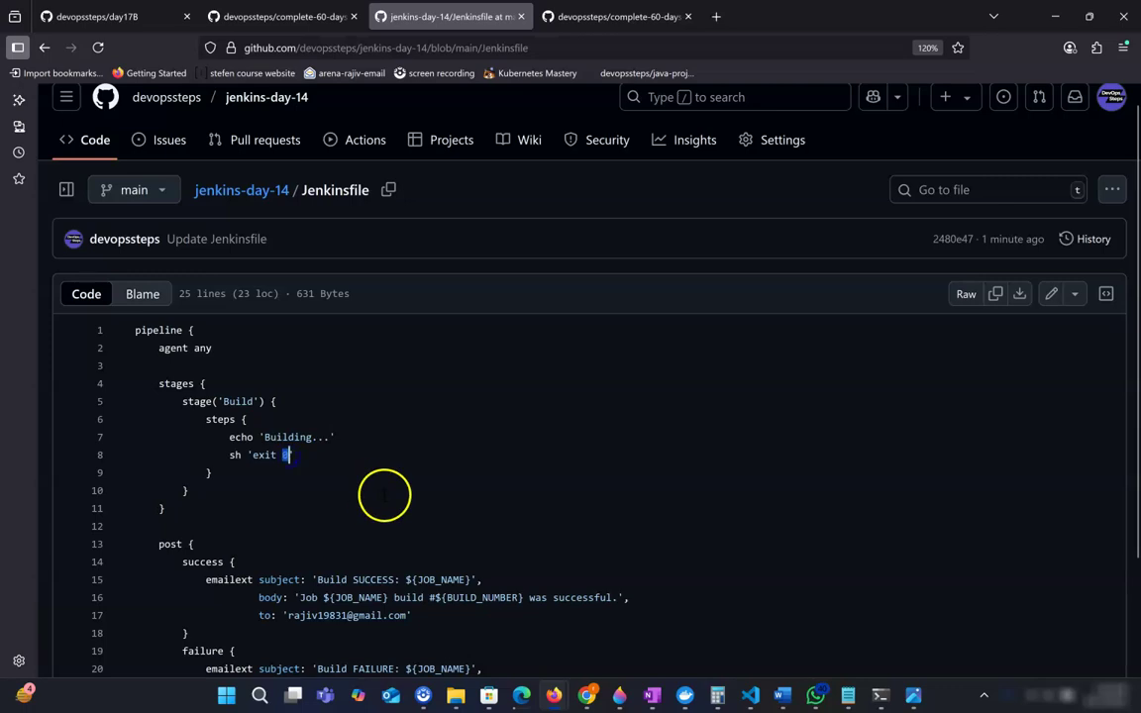
{"action": "left_click", "coordinate": [353, 507]}
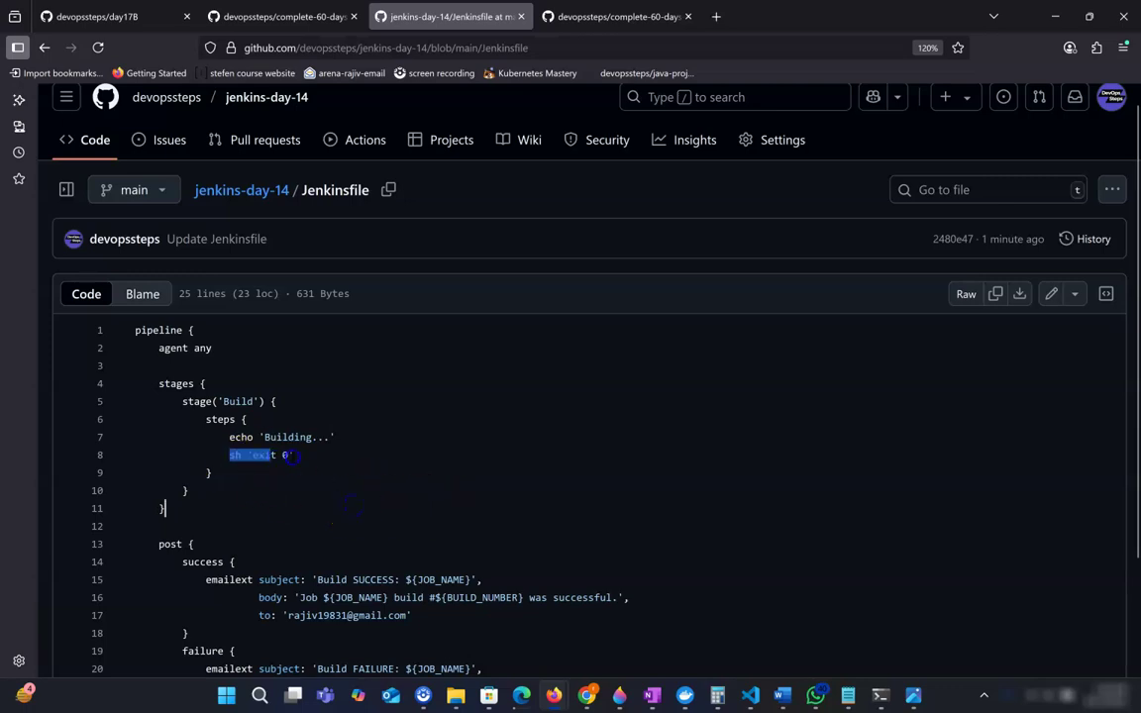
Examine the subject, body and recipient of the emailext notification in the Jenkinsfile's post success block
{"action": "scroll", "coordinate": [382, 495], "scroll_direction": "down", "scroll_amount": 1}
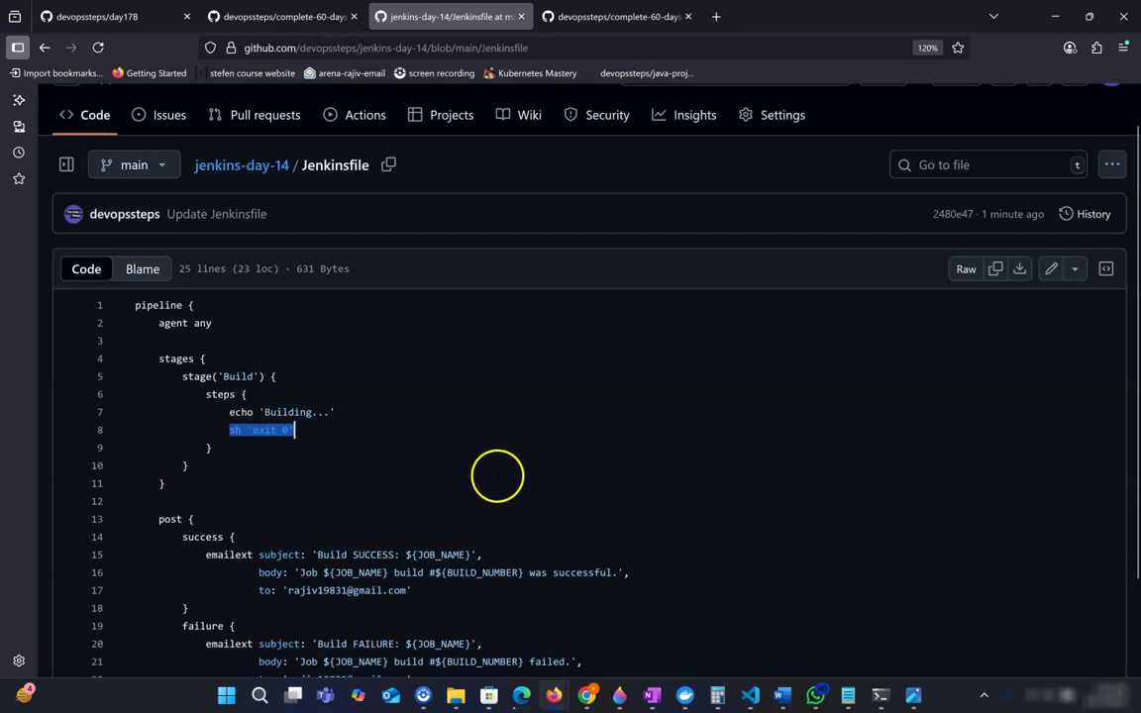
{"action": "scroll", "coordinate": [506, 477], "scroll_direction": "down", "scroll_amount": 2}
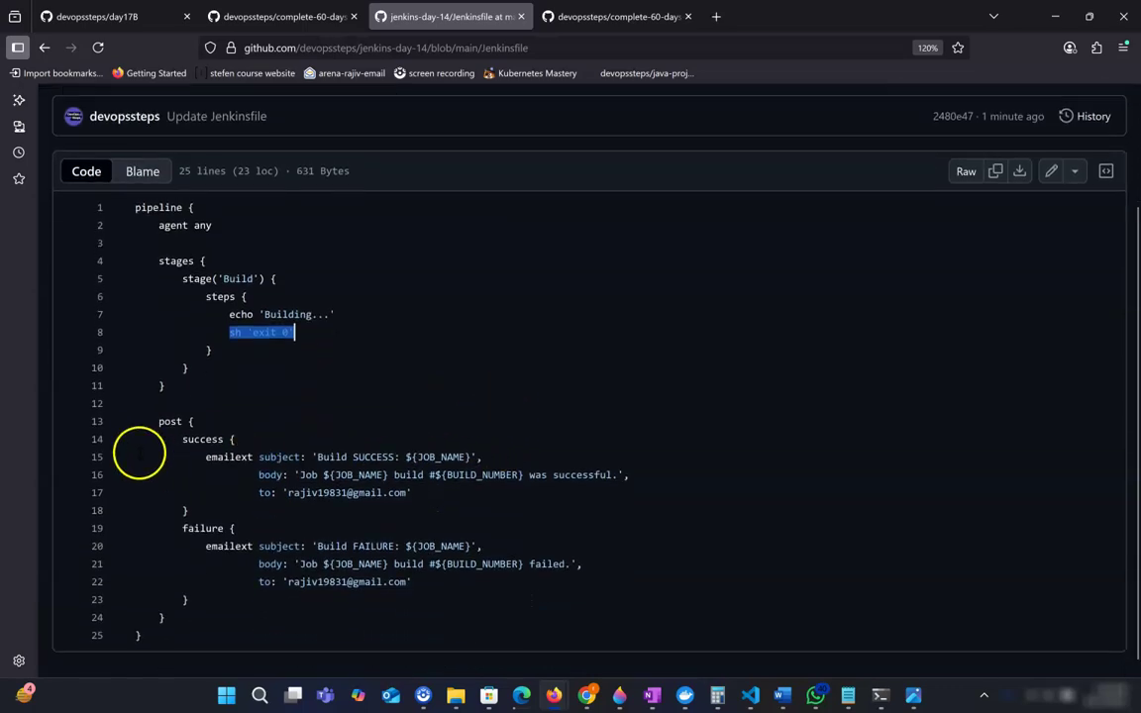
{"action": "left_click_drag", "start_coordinate": [159, 421], "coordinate": [446, 499]}
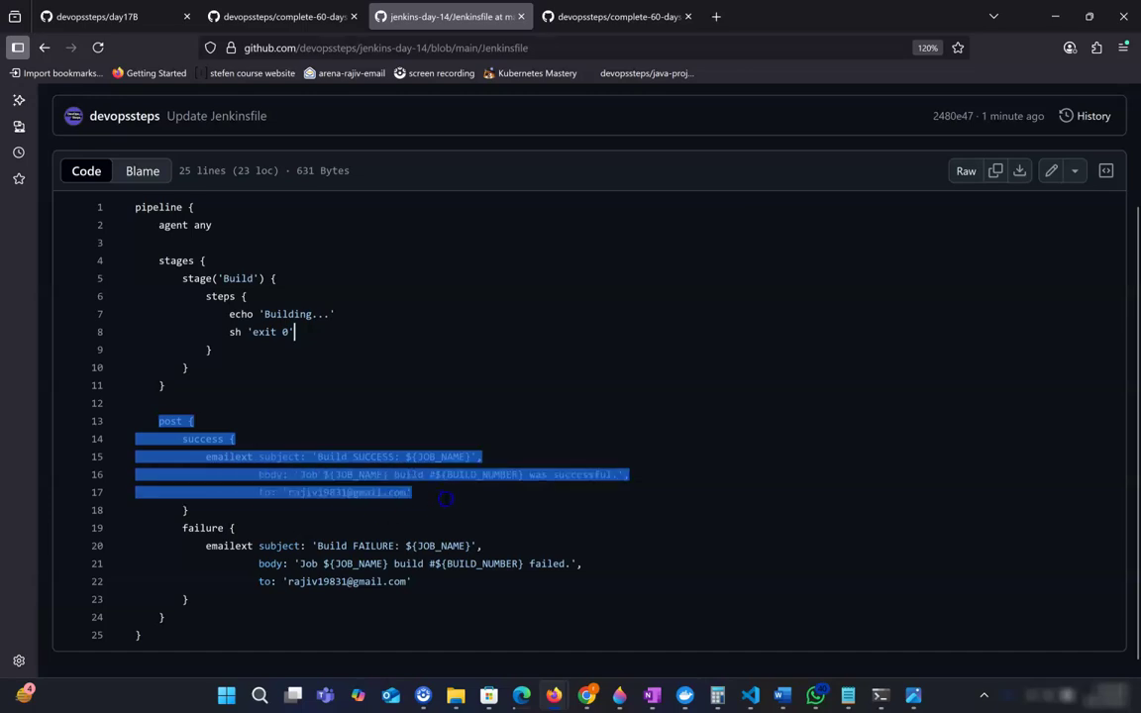
{"action": "left_click", "coordinate": [459, 511]}
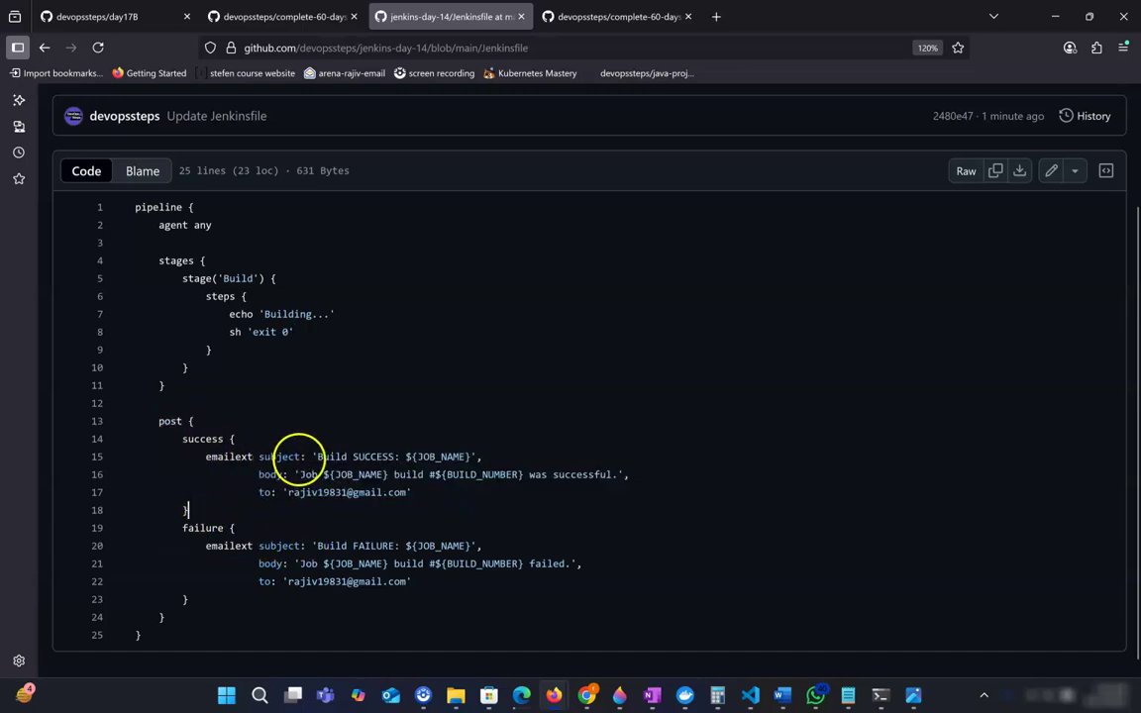
{"action": "left_click_drag", "start_coordinate": [313, 457], "coordinate": [495, 457]}
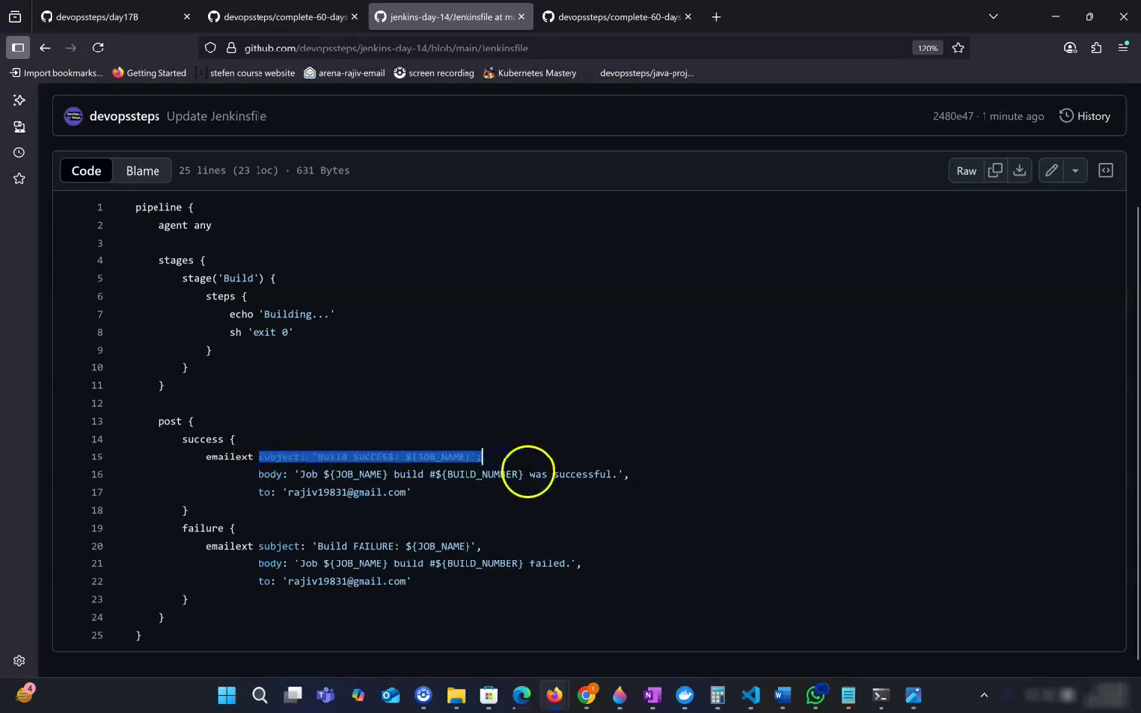
{"action": "left_click", "coordinate": [558, 456]}
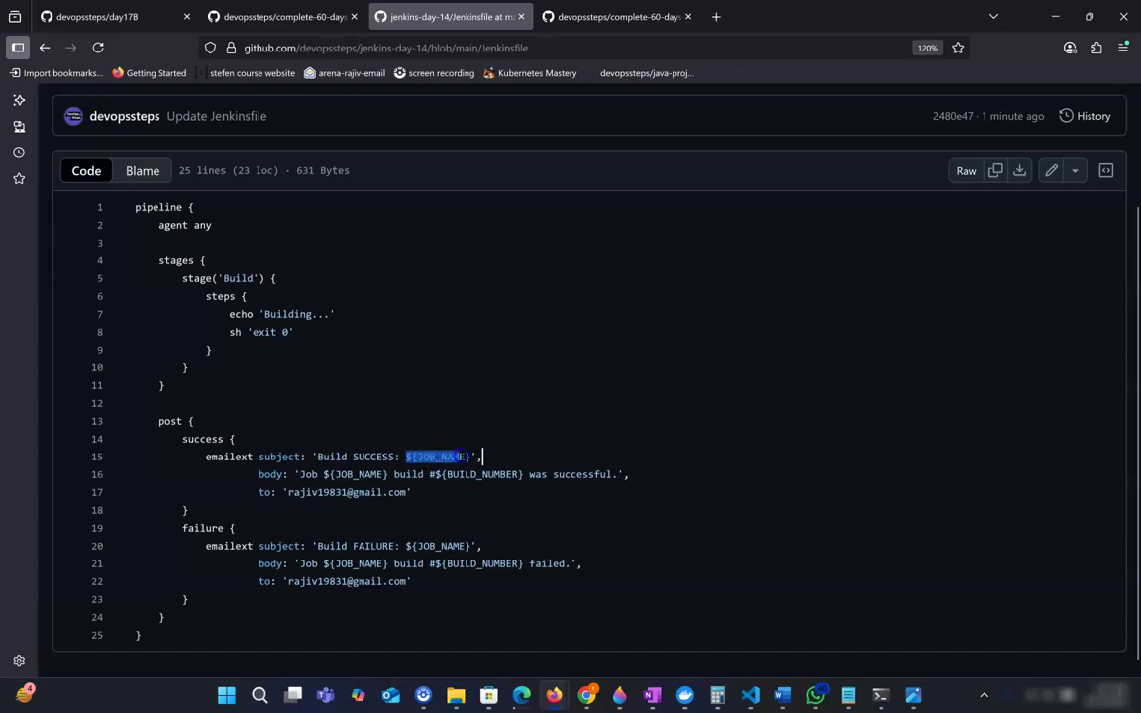
{"action": "scroll", "coordinate": [531, 466], "scroll_direction": "down", "scroll_amount": 1}
{"action": "left_click", "coordinate": [486, 499]}
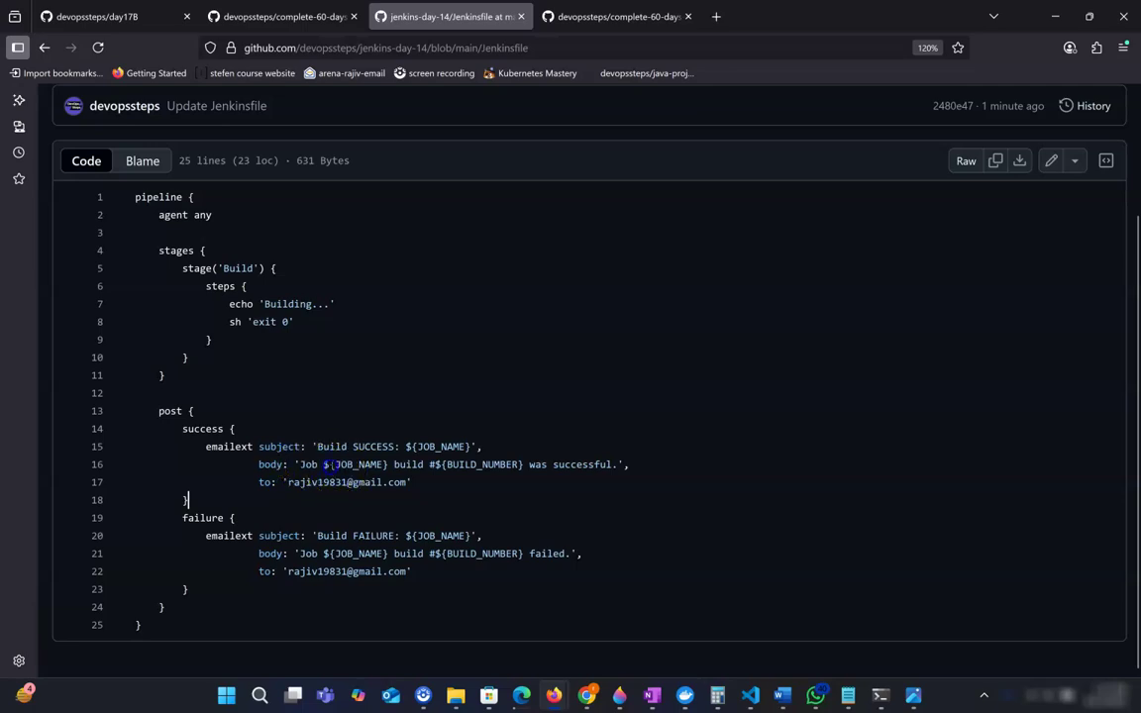
{"action": "left_click", "coordinate": [434, 505]}
{"action": "double_click", "coordinate": [434, 465]}
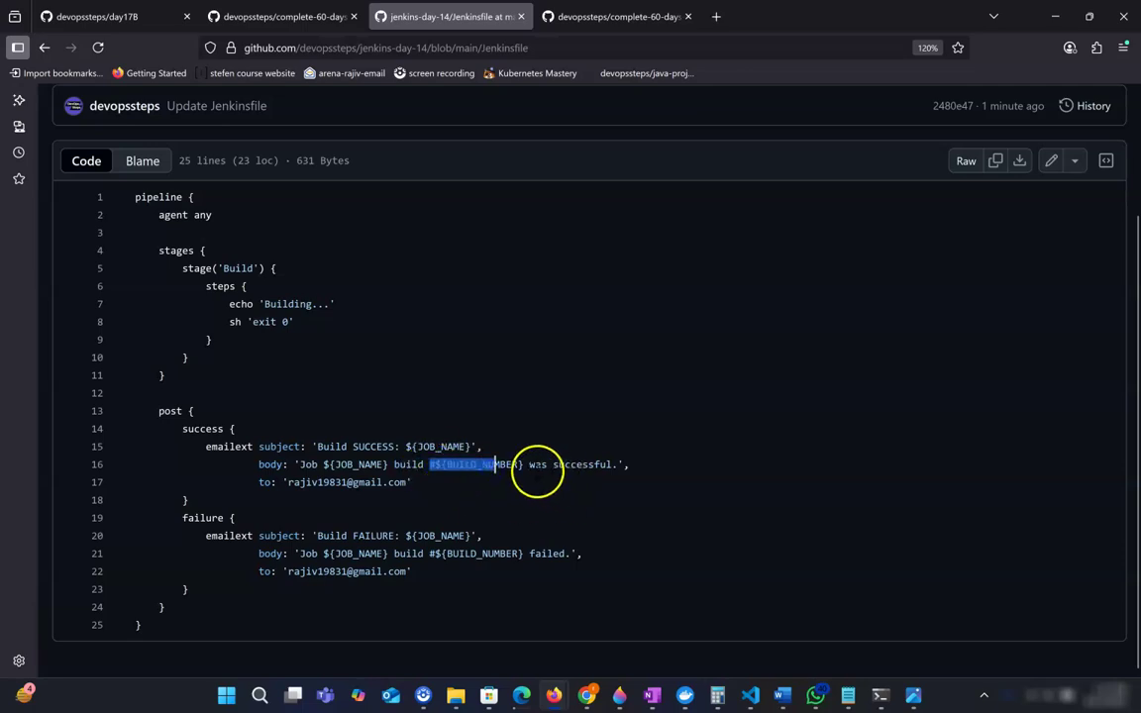
{"action": "left_click", "coordinate": [535, 465]}
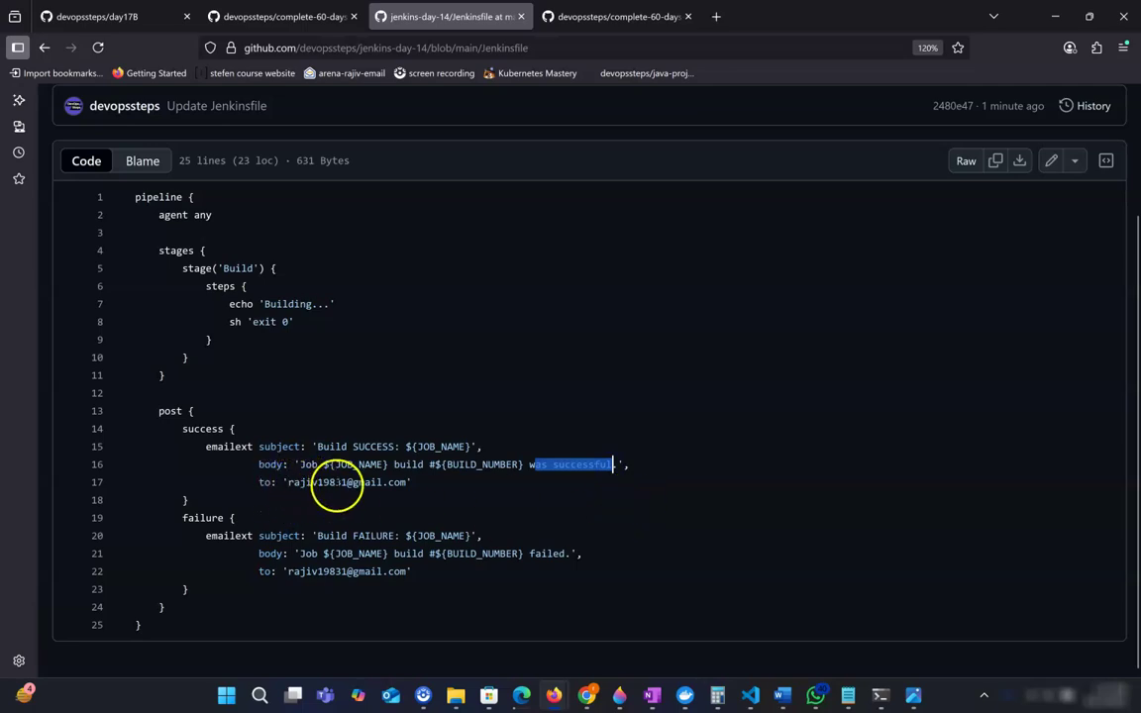
{"action": "left_click_drag", "start_coordinate": [420, 490], "coordinate": [242, 483]}
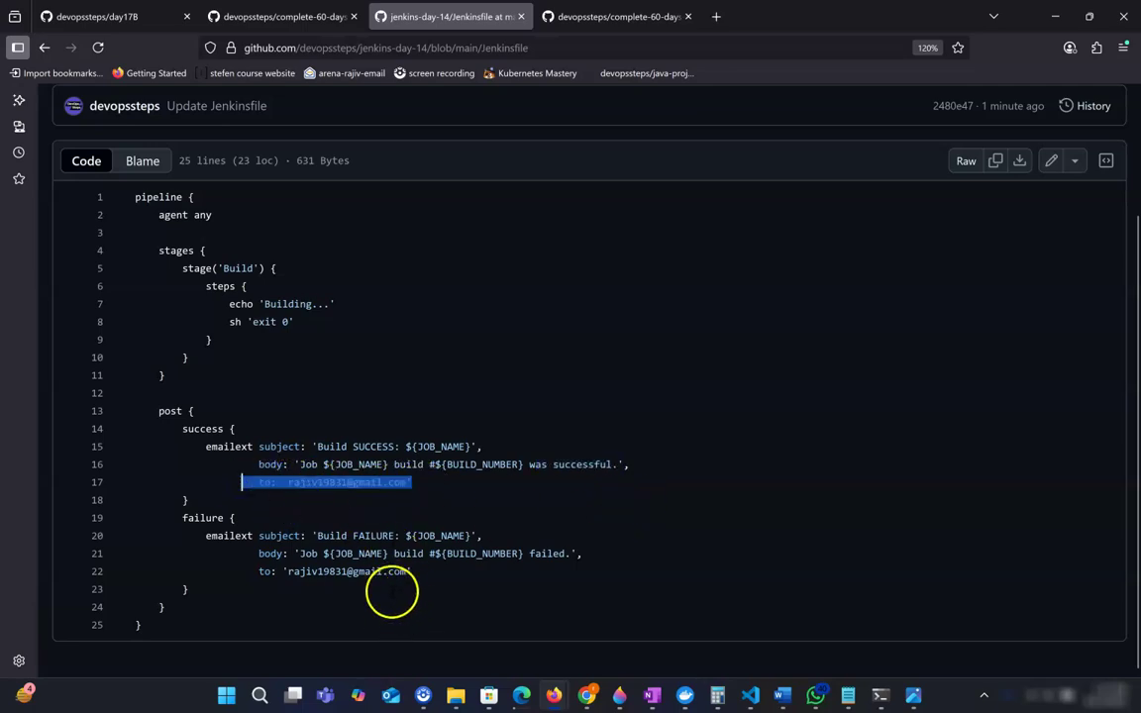
Examine the emailext subject and body in the failure block, and review the success and failure blocks together
{"action": "left_click", "coordinate": [329, 535]}
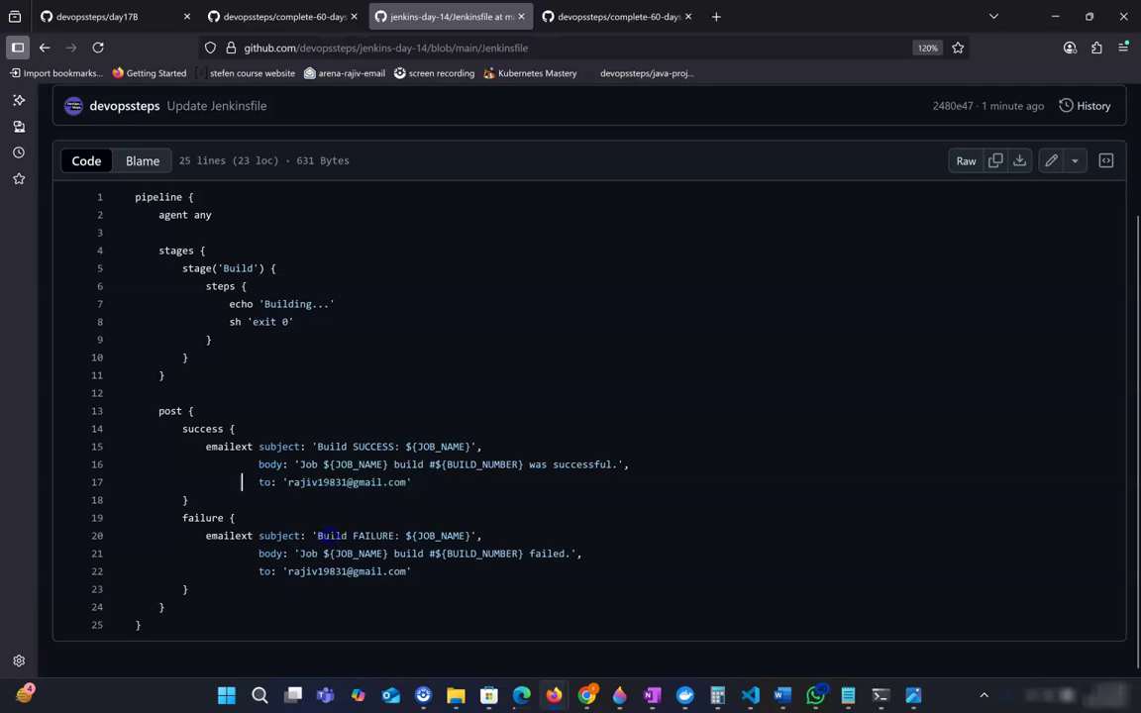
{"action": "left_click", "coordinate": [517, 553]}
{"action": "scroll", "coordinate": [428, 402], "scroll_direction": "up", "scroll_amount": 1}
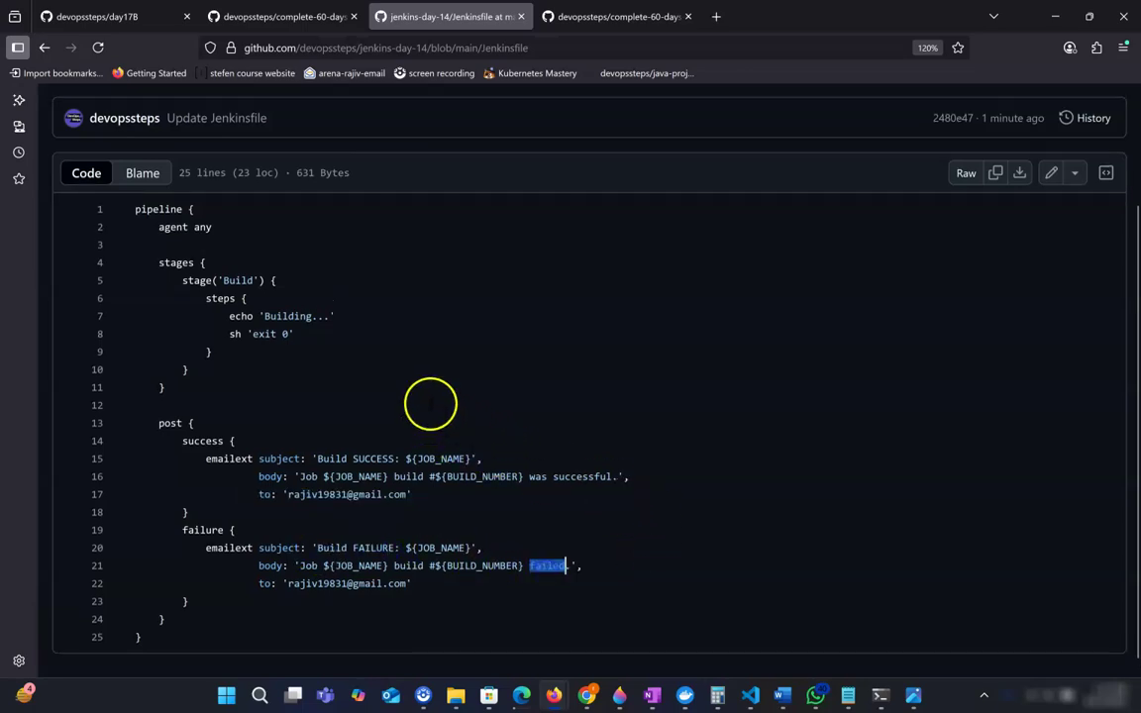
{"action": "scroll", "coordinate": [416, 426], "scroll_direction": "down", "scroll_amount": 1}
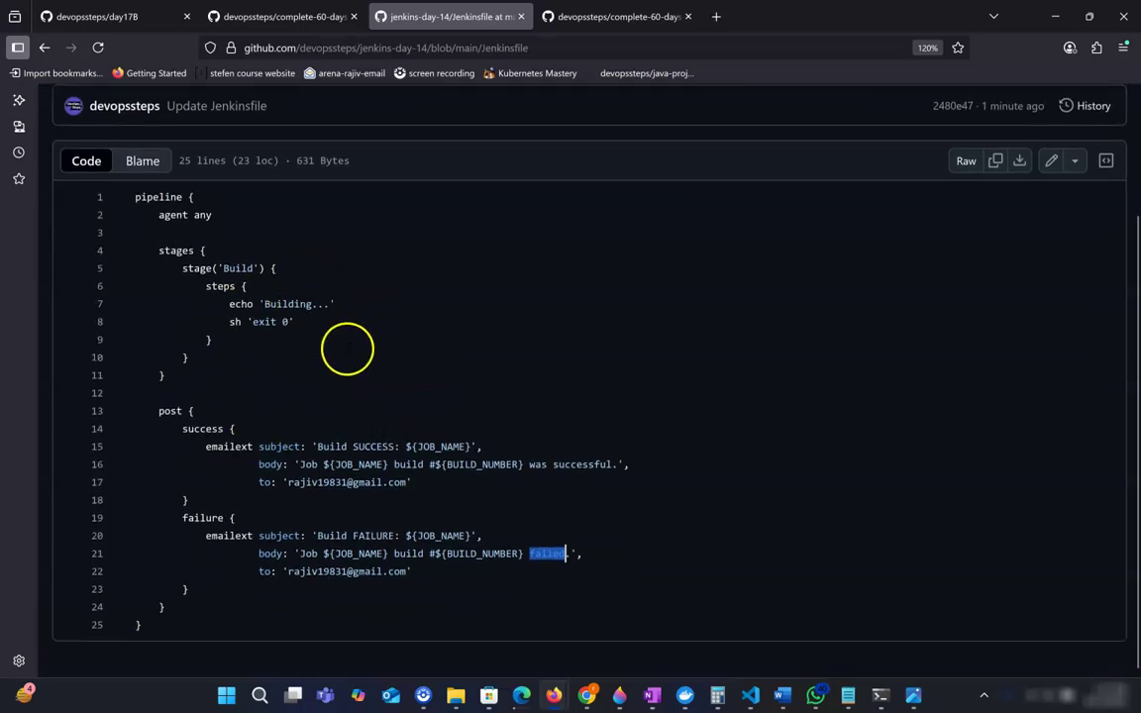
{"action": "left_click_drag", "start_coordinate": [214, 608], "coordinate": [185, 428]}
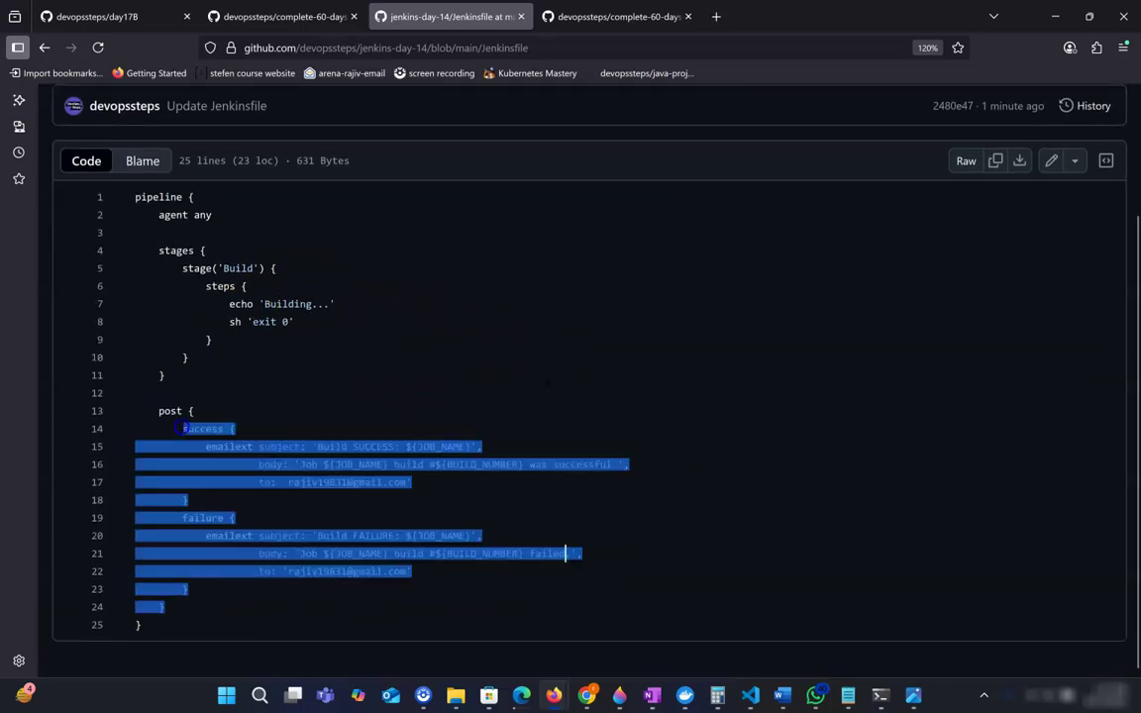
Return to the jenkins-day-14 repository's main page and copy its HTTPS clone URL
{"action": "left_click", "coordinate": [627, 391]}
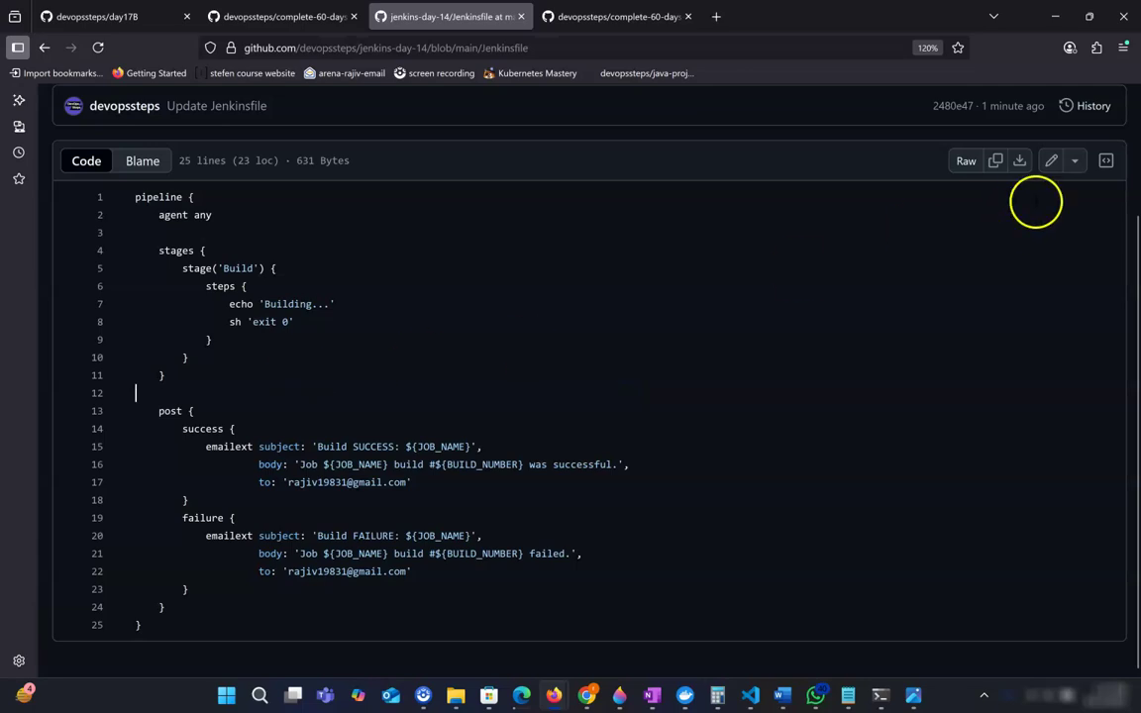
{"action": "scroll", "coordinate": [986, 267], "scroll_direction": "up", "scroll_amount": 2}
{"action": "scroll", "coordinate": [847, 333], "scroll_direction": "down", "scroll_amount": 2}
{"action": "scroll", "coordinate": [405, 290], "scroll_direction": "up", "scroll_amount": 2}
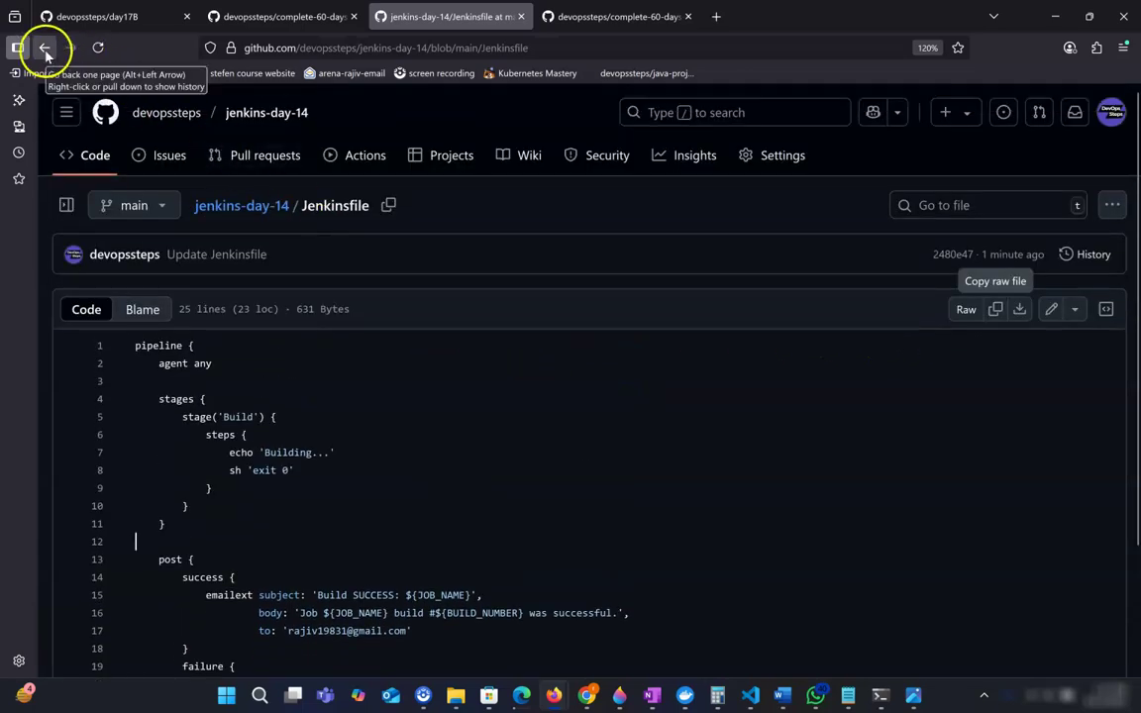
{"action": "left_click", "coordinate": [262, 212]}
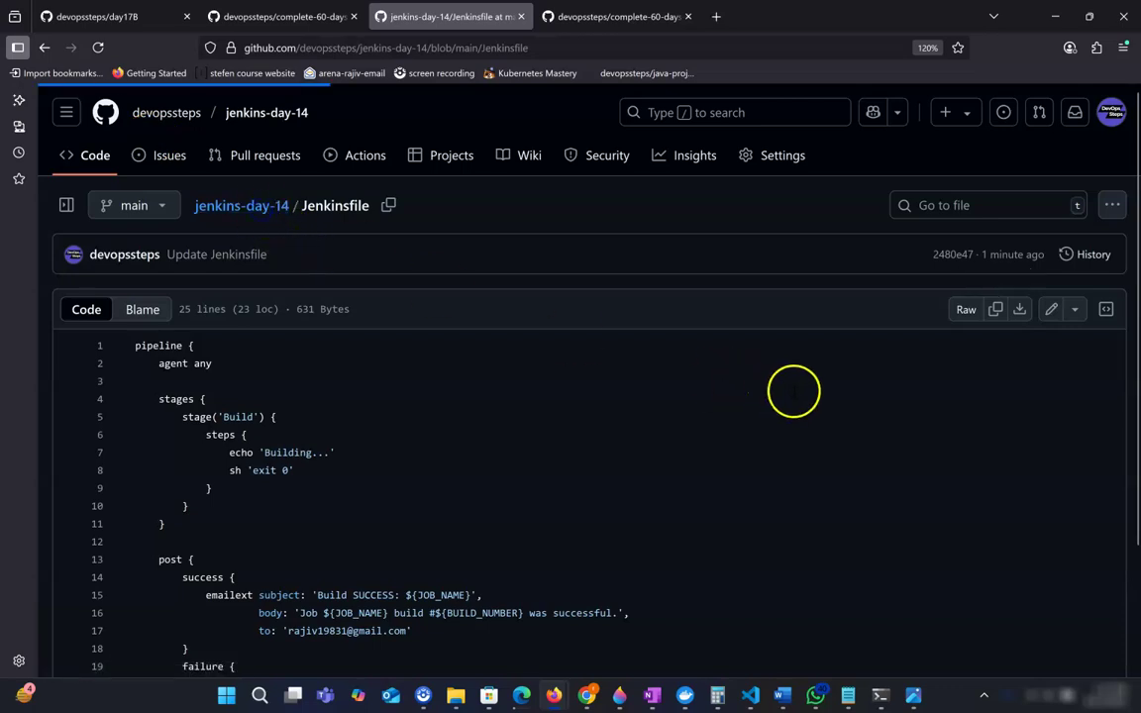
{"action": "left_click", "coordinate": [792, 273]}
{"action": "left_click", "coordinate": [798, 426]}
{"action": "left_click", "coordinate": [971, 244]}
{"action": "left_click", "coordinate": [514, 683]}
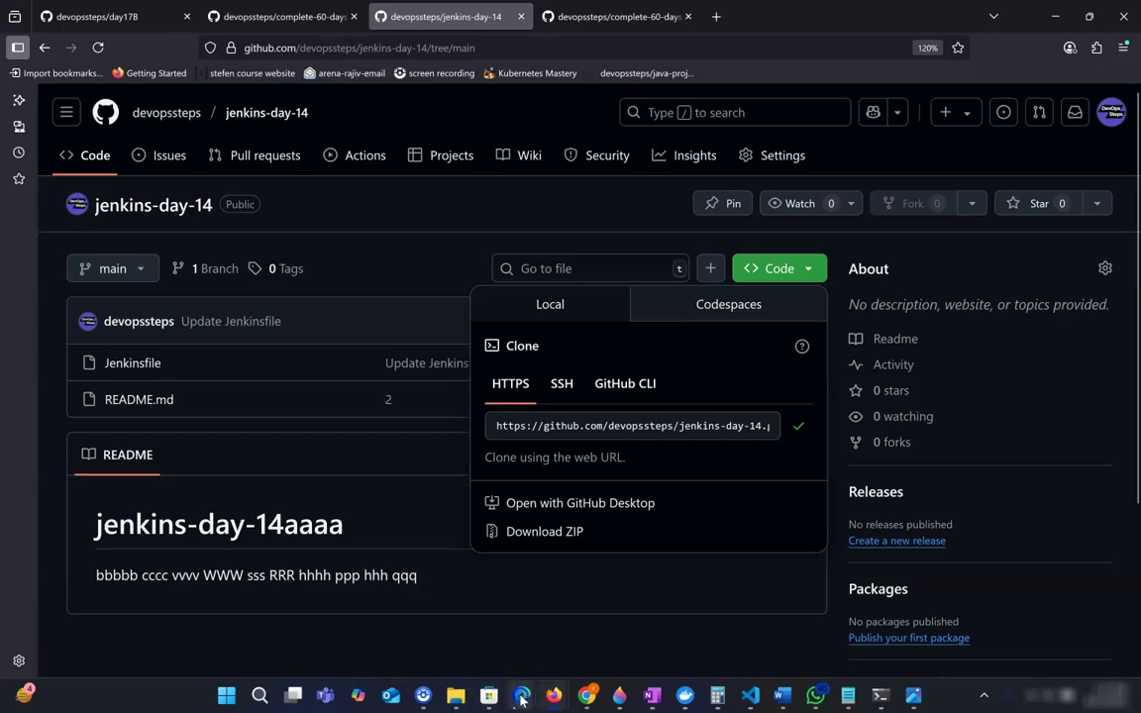
{"action": "left_click", "coordinate": [522, 649]}
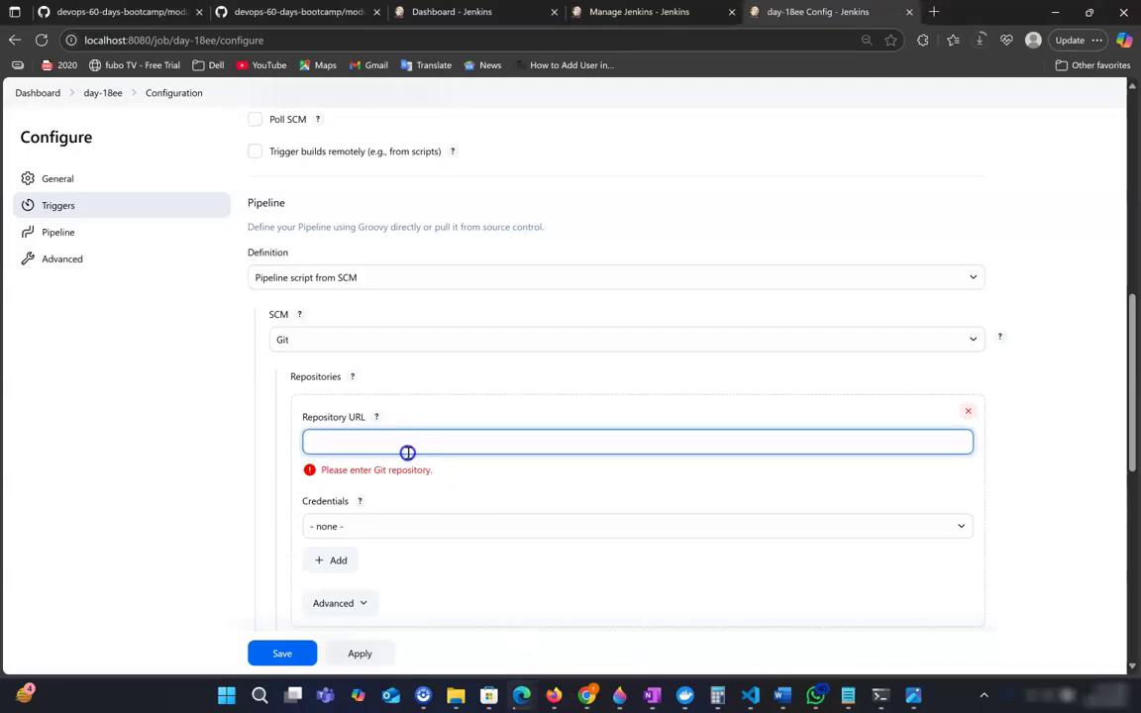
{"action": "key", "text": "ctrl+v"}
{"action": "left_click", "coordinate": [575, 482]}
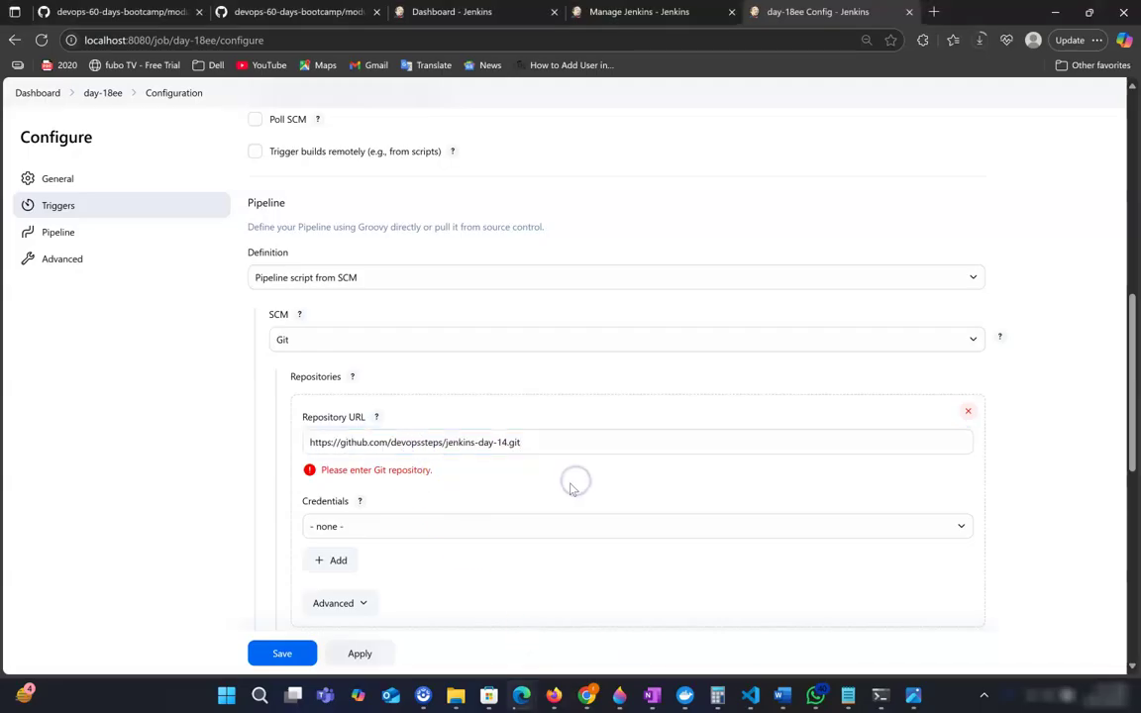
Set the branch specifier of the day-18ee pipeline to */main
{"action": "scroll", "coordinate": [423, 420], "scroll_direction": "down", "scroll_amount": 2}
{"action": "scroll", "coordinate": [396, 510], "scroll_direction": "down", "scroll_amount": 1}
{"action": "left_click_drag", "start_coordinate": [331, 535], "coordinate": [457, 528]}
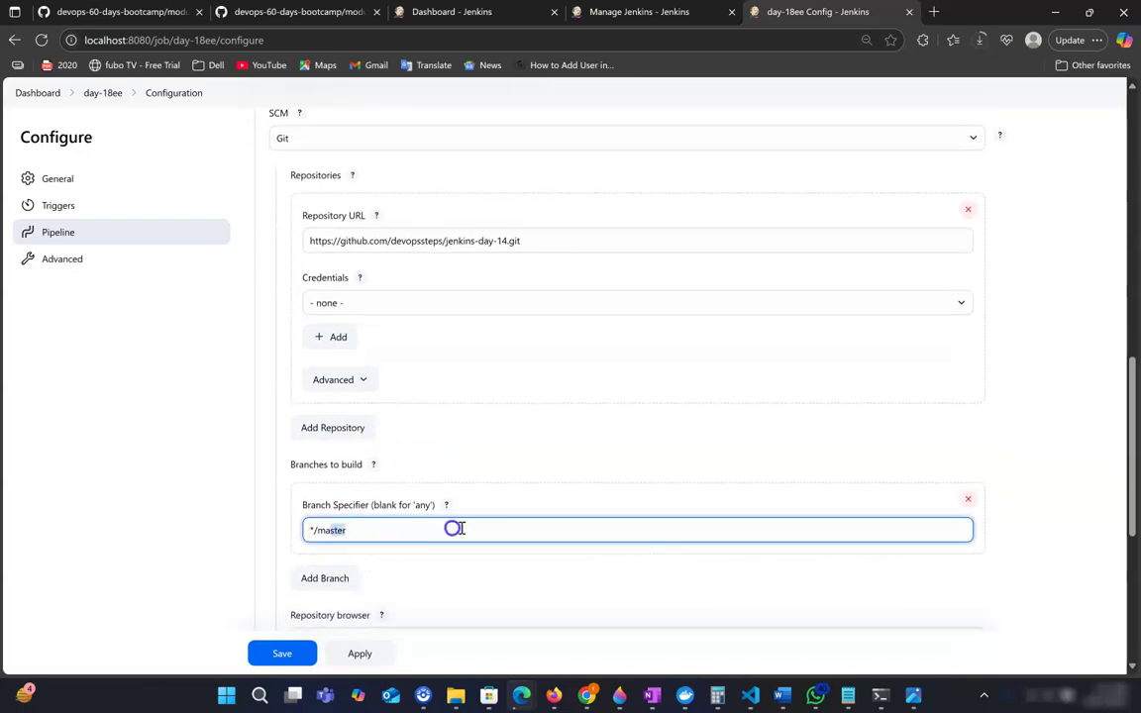
{"action": "left_click", "coordinate": [573, 454]}
Apply and save the pipeline configuration with the script path left as Jenkinsfile, and start a build of day-18ee
{"action": "scroll", "coordinate": [519, 500], "scroll_direction": "down", "scroll_amount": 4}
{"action": "scroll", "coordinate": [355, 600], "scroll_direction": "down", "scroll_amount": 1}
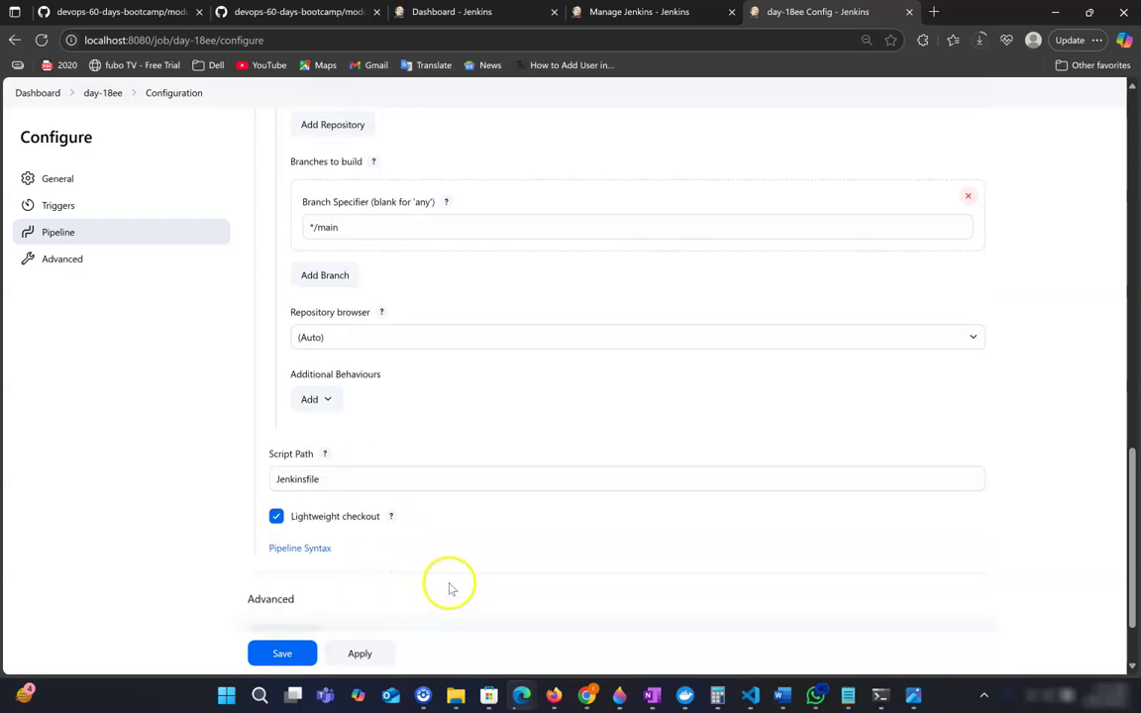
{"action": "left_click", "coordinate": [367, 654]}
{"action": "left_click", "coordinate": [291, 655]}
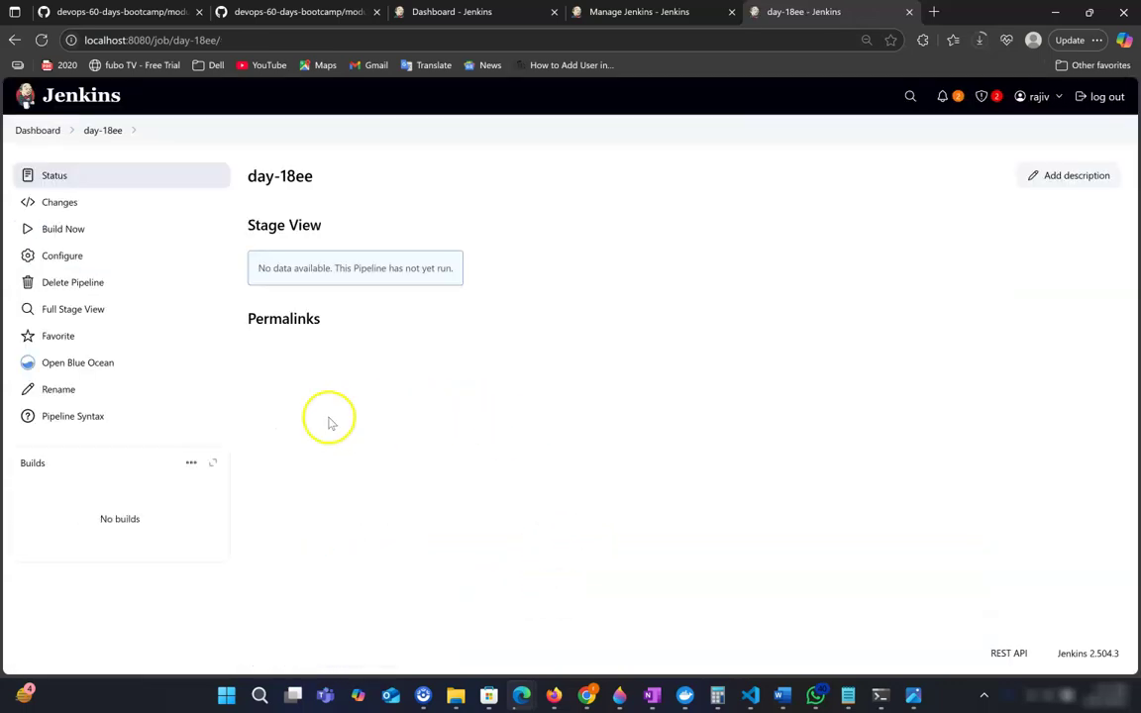
{"action": "left_click", "coordinate": [59, 230]}
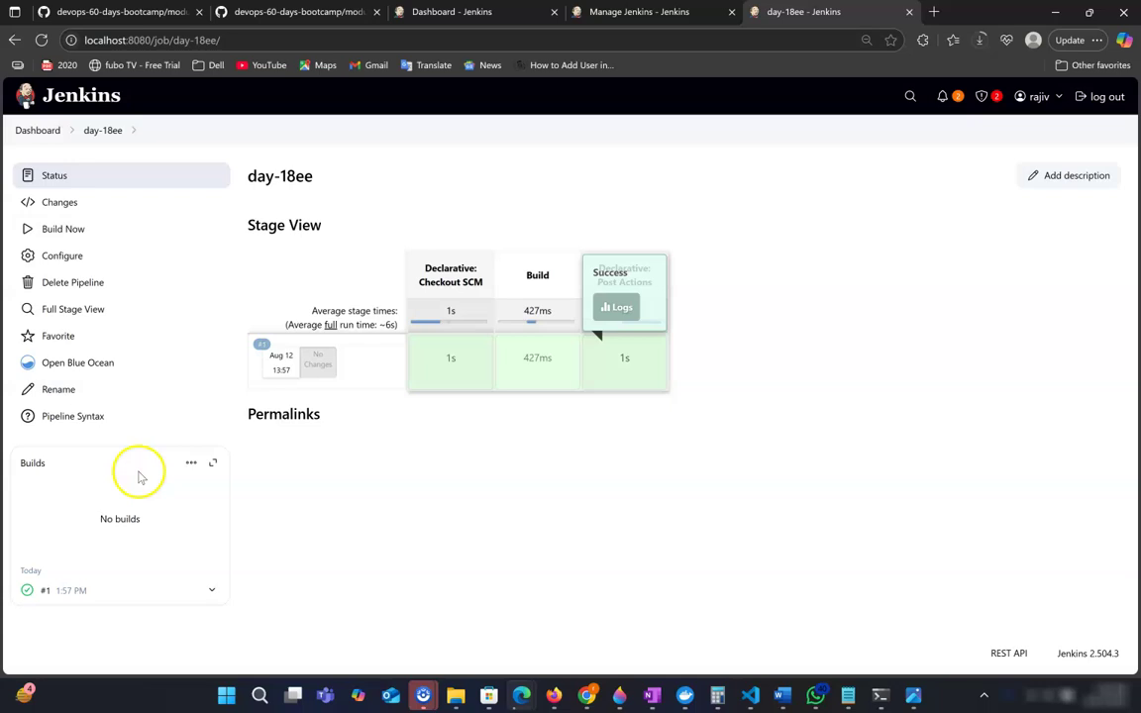
Open the console output of build #1 and examine the echo, shell command, email-sending and final status lines
{"action": "left_click", "coordinate": [49, 592]}
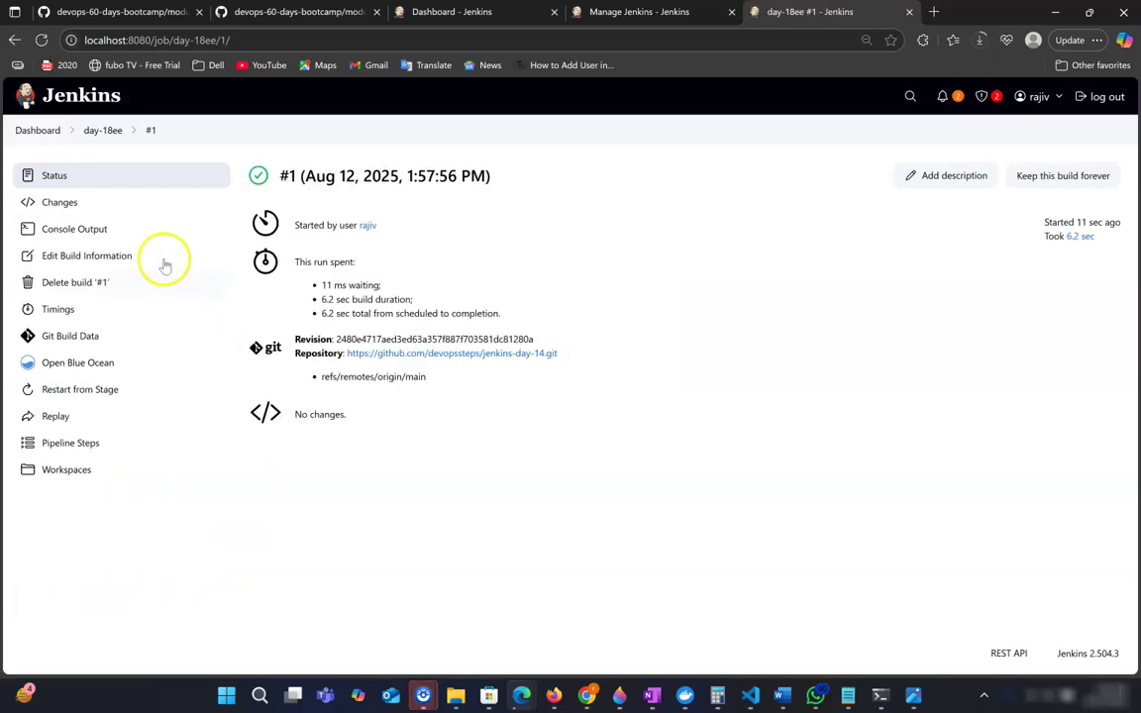
{"action": "left_click", "coordinate": [87, 229]}
{"action": "scroll", "coordinate": [510, 397], "scroll_direction": "down", "scroll_amount": 8}
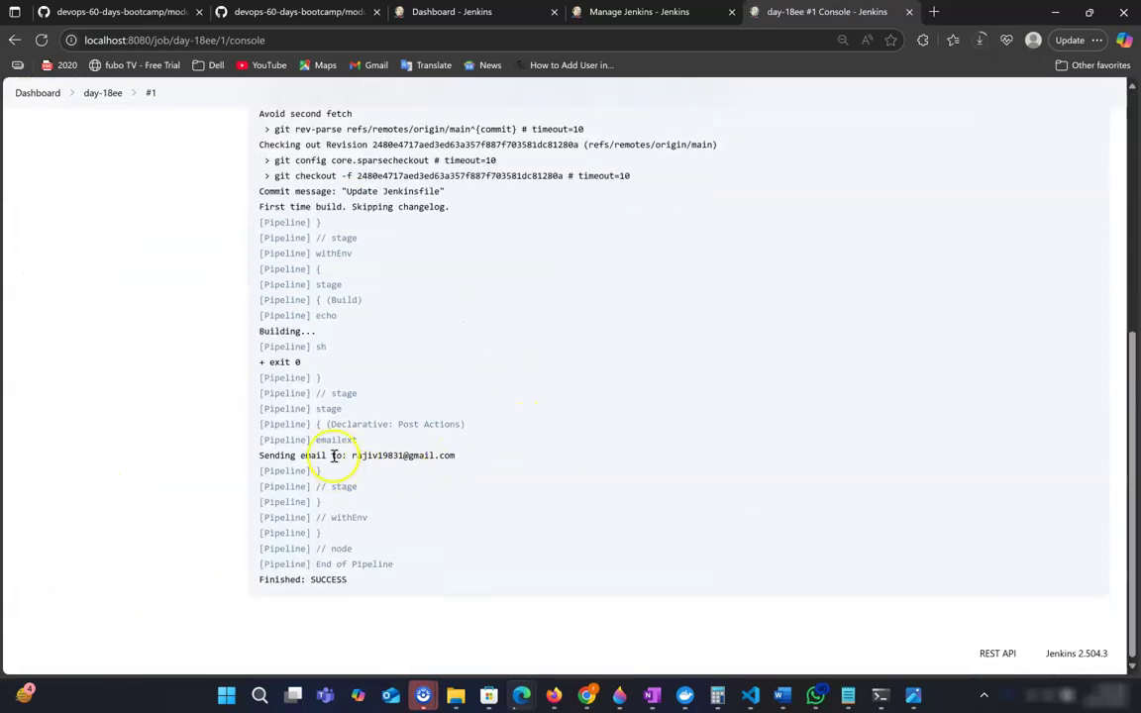
{"action": "left_click_drag", "start_coordinate": [261, 333], "coordinate": [363, 331]}
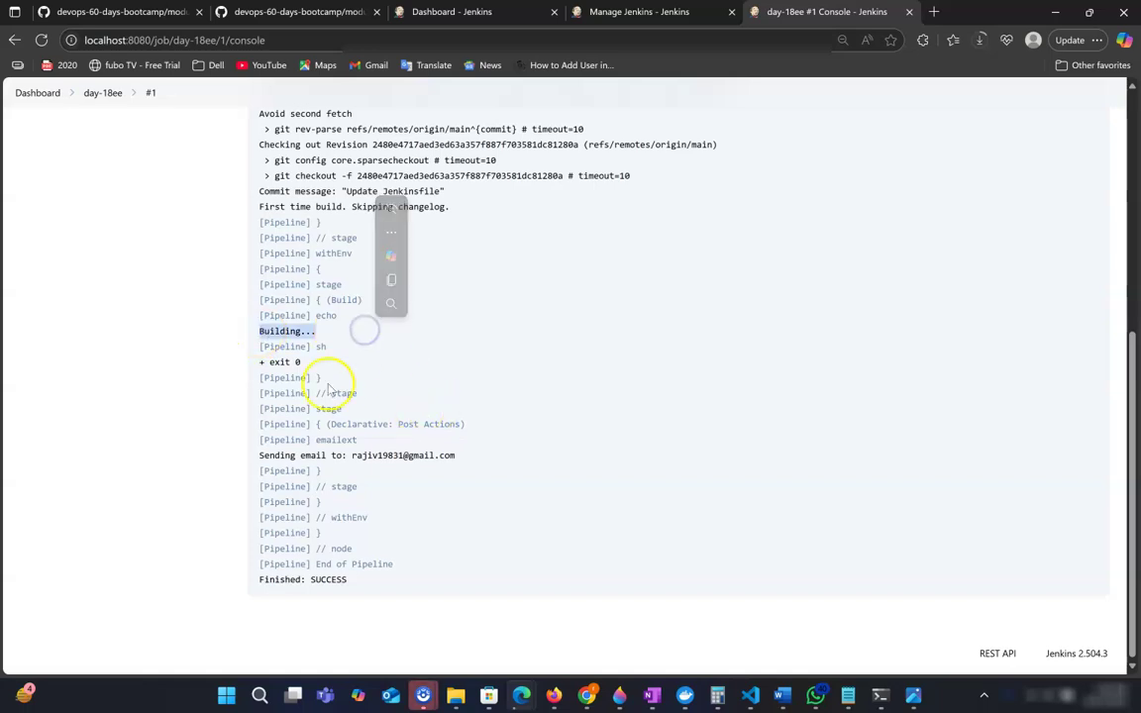
{"action": "left_click_drag", "start_coordinate": [250, 347], "coordinate": [375, 365]}
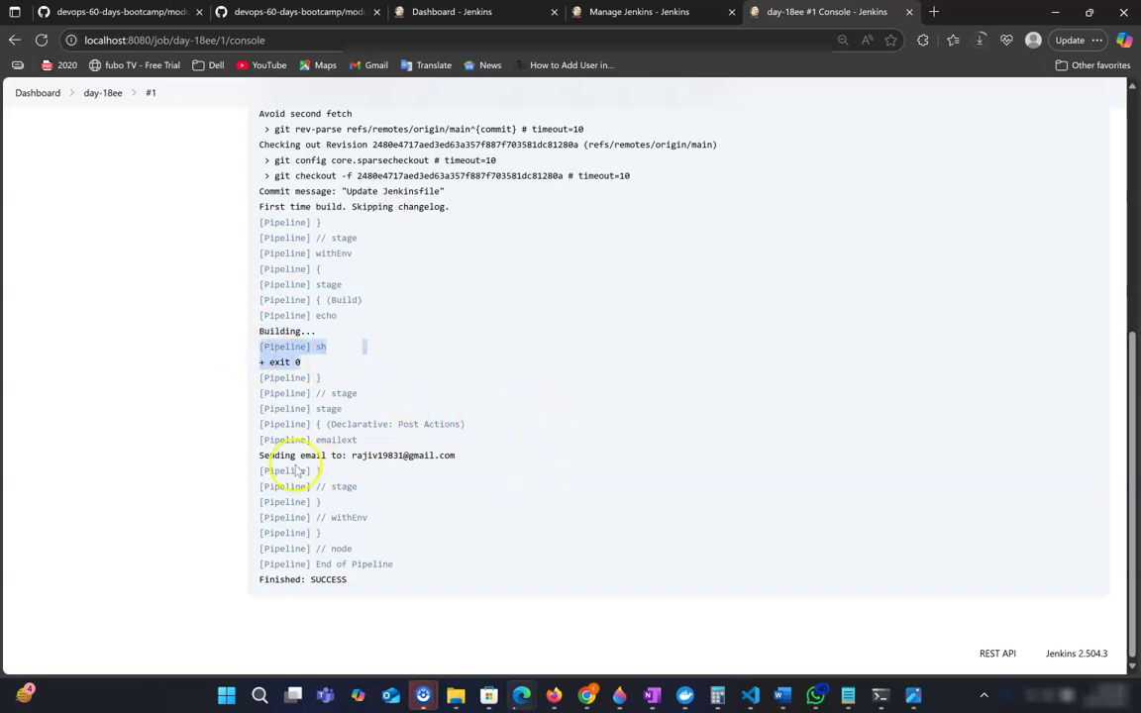
{"action": "left_click_drag", "start_coordinate": [261, 457], "coordinate": [504, 461]}
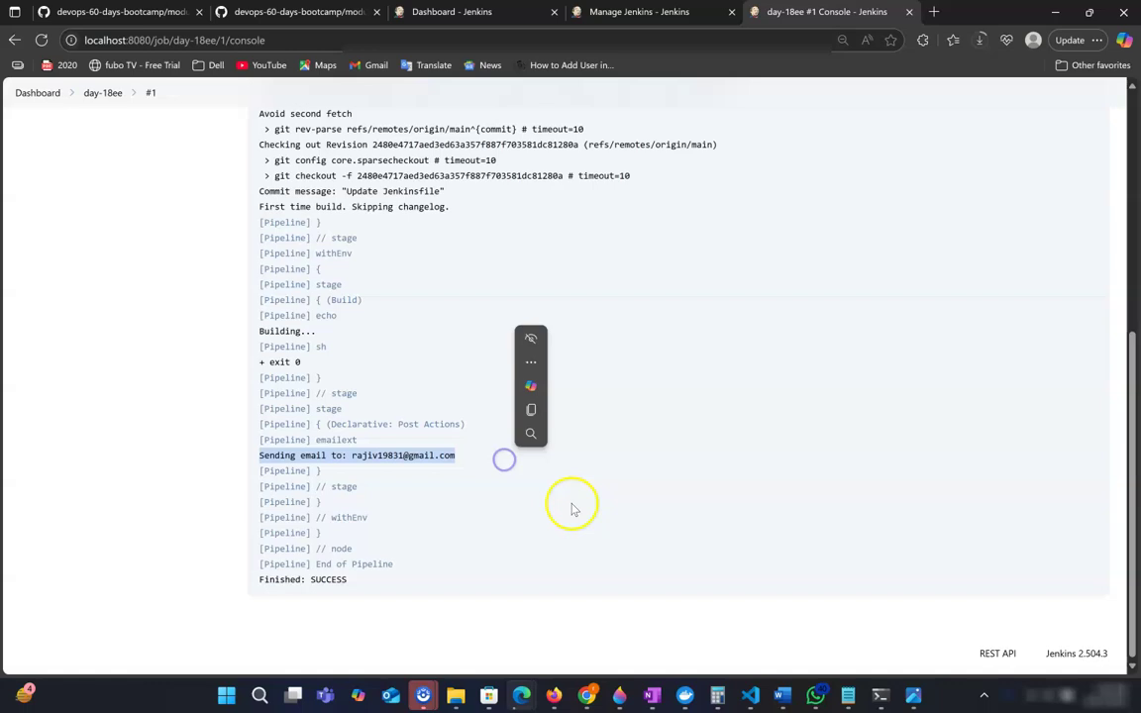
{"action": "left_click_drag", "start_coordinate": [263, 585], "coordinate": [395, 580]}
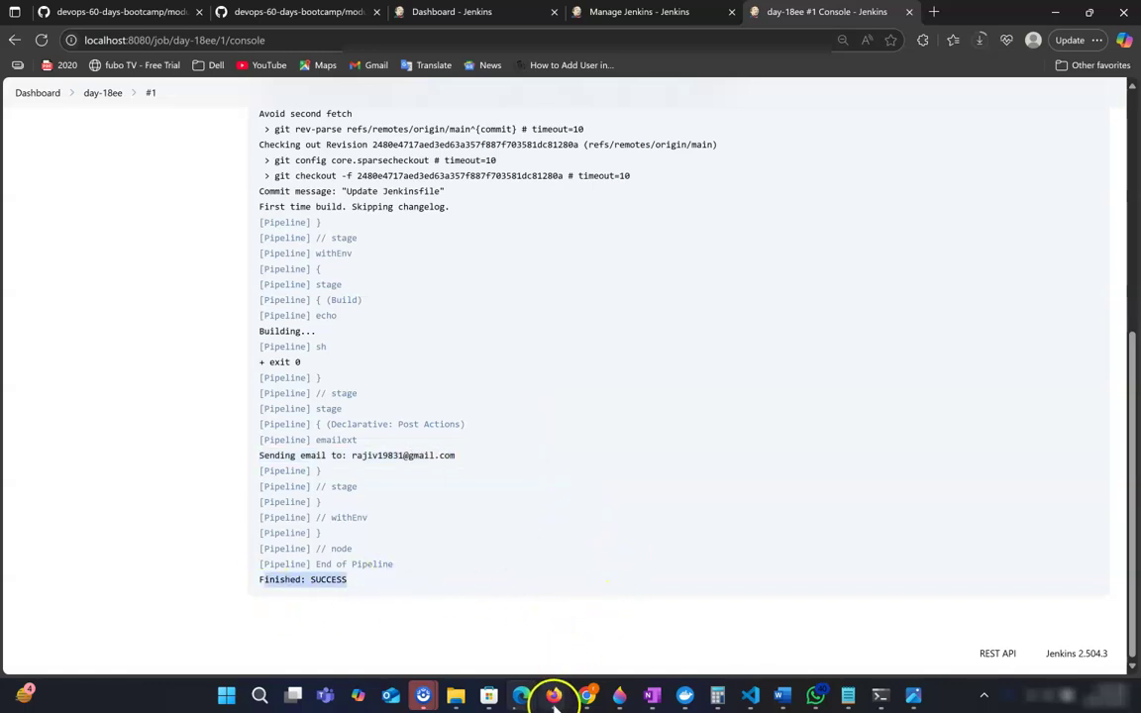
Switch to the Gmail window in Firefox and open the newest build notification email for day-18ee
{"action": "mouse_move", "coordinate": [554, 696]}
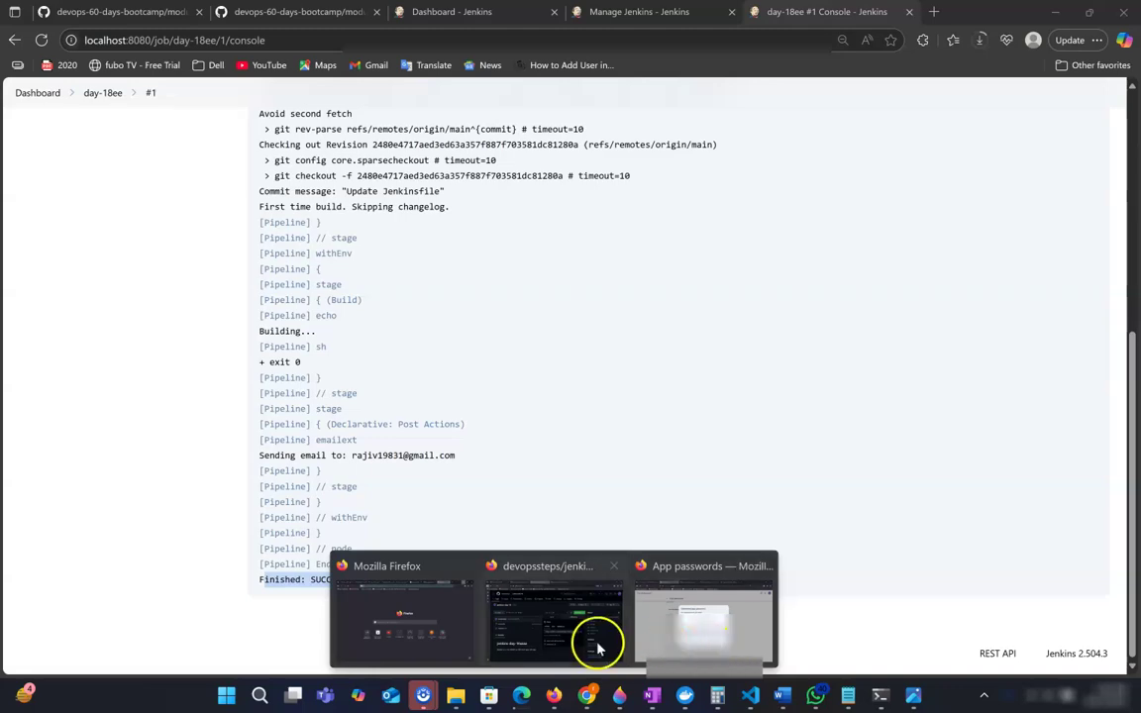
{"action": "left_click", "coordinate": [670, 642]}
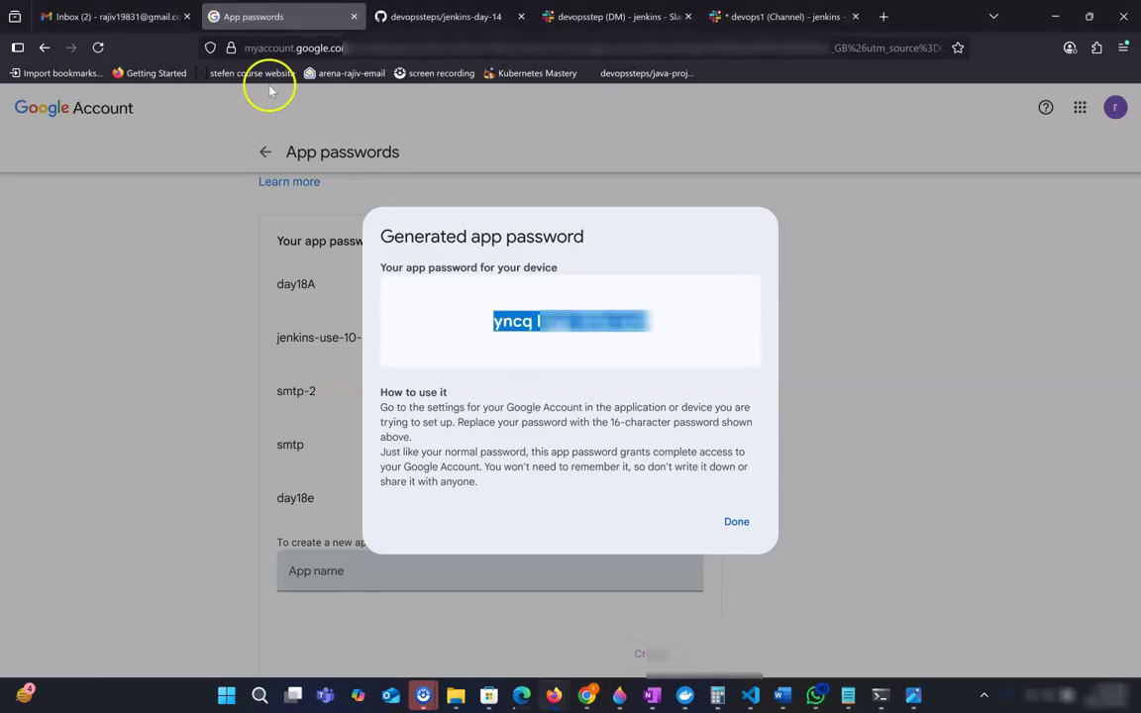
{"action": "left_click", "coordinate": [102, 17]}
{"action": "left_click", "coordinate": [467, 241]}
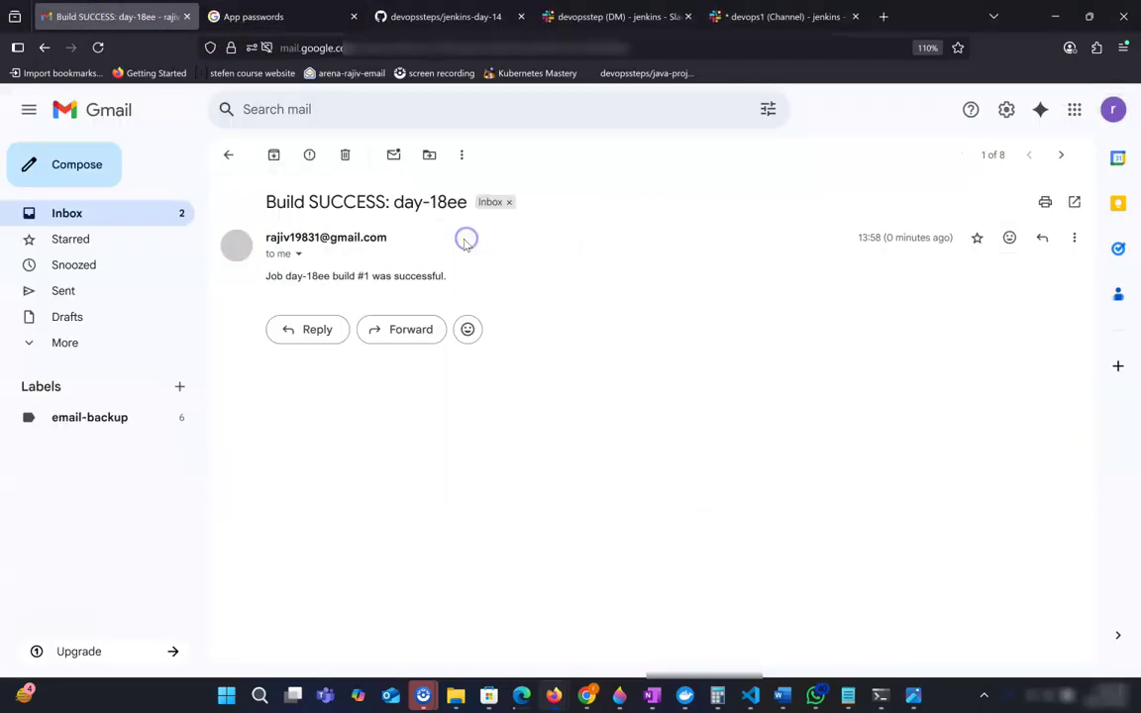
Examine the email's subject and the job name, build number and result in its body, and return to the inbox
{"action": "left_click_drag", "start_coordinate": [272, 200], "coordinate": [468, 202]}
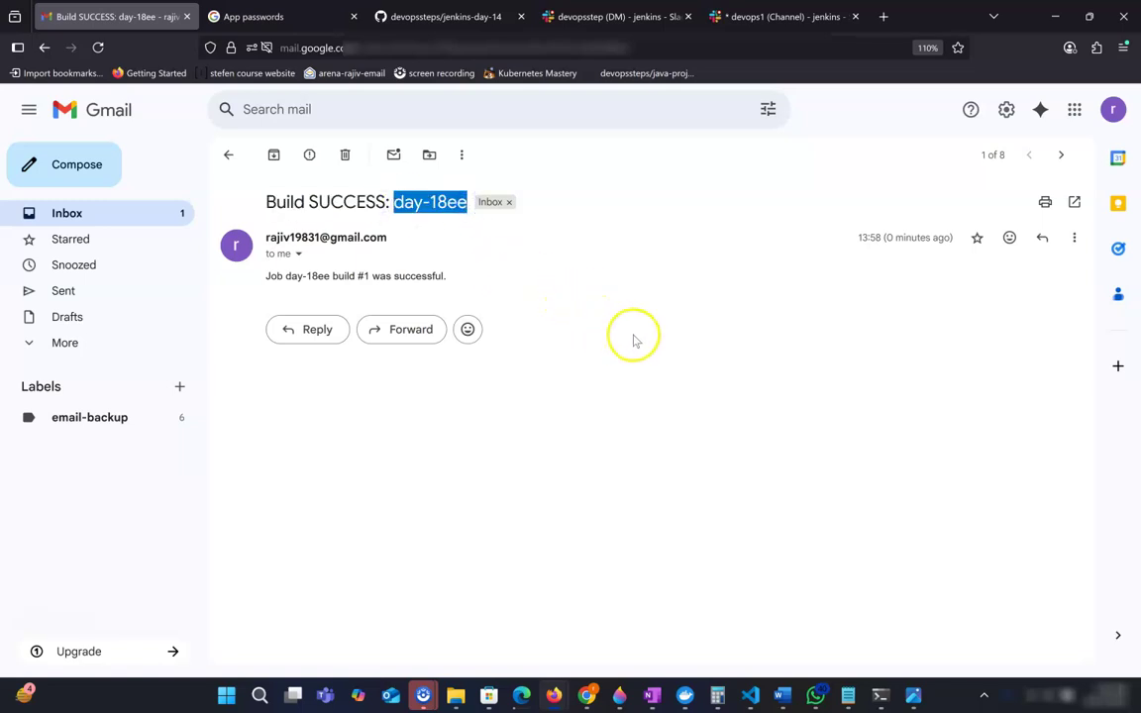
{"action": "left_click", "coordinate": [268, 276]}
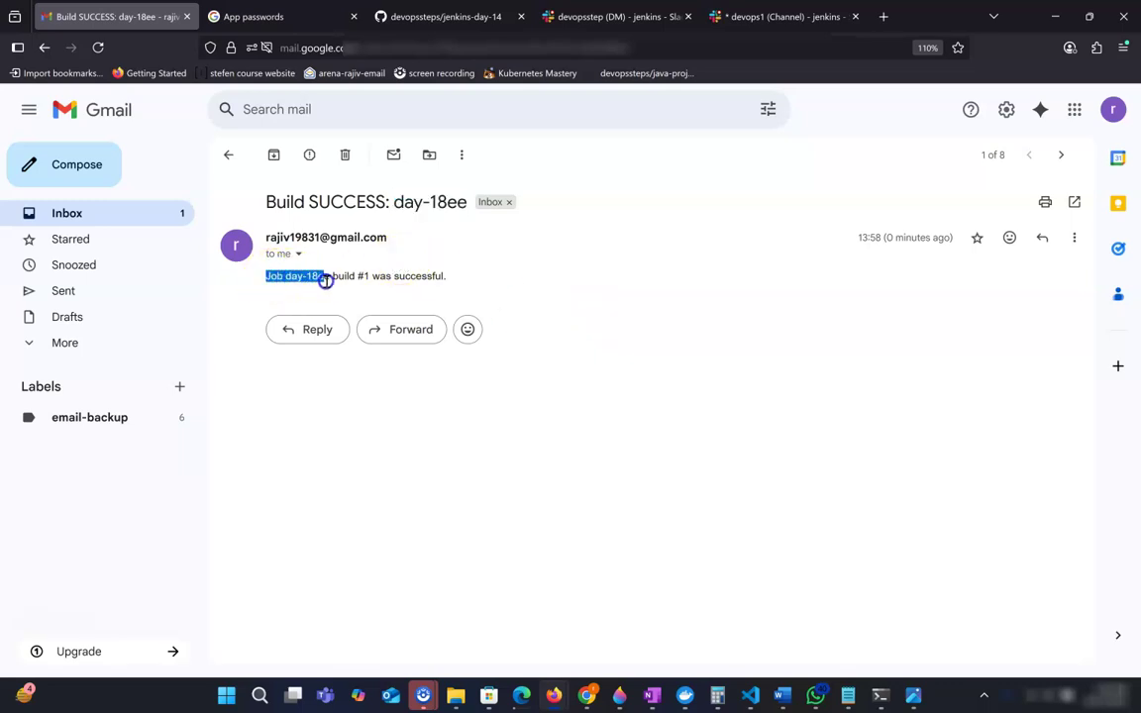
{"action": "left_click", "coordinate": [298, 276]}
{"action": "left_click_drag", "start_coordinate": [289, 277], "coordinate": [325, 276]}
{"action": "double_click", "coordinate": [343, 276]}
{"action": "left_click", "coordinate": [407, 278]}
{"action": "left_click_drag", "start_coordinate": [381, 276], "coordinate": [441, 276]}
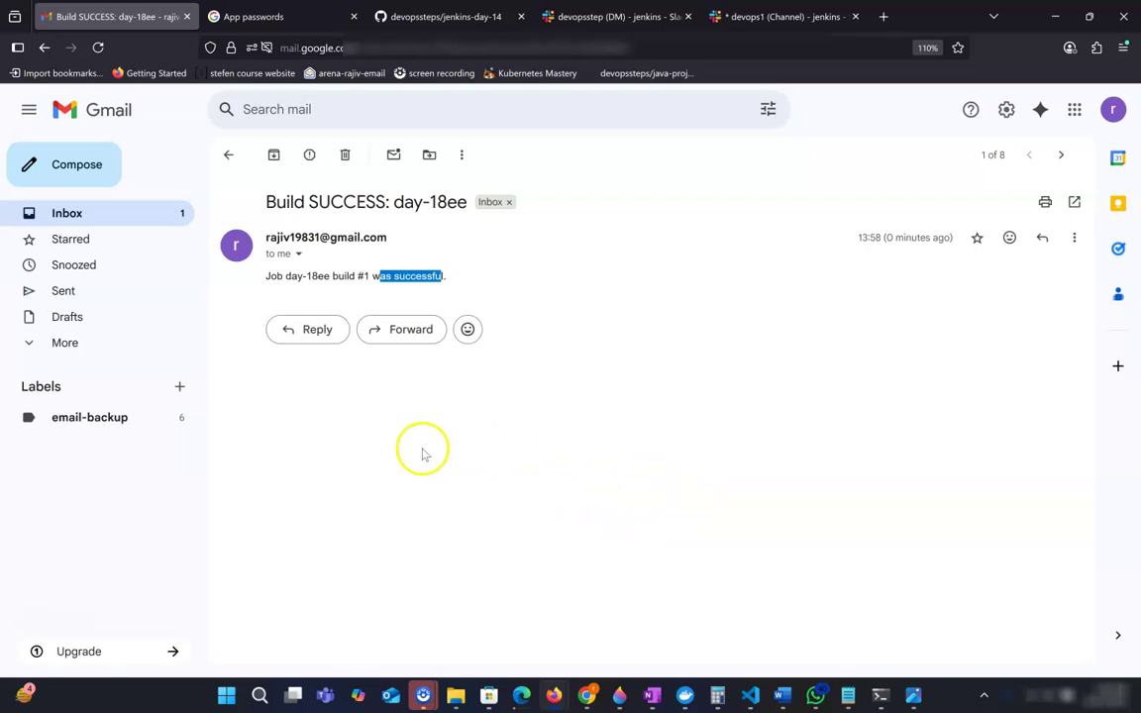
{"action": "left_click", "coordinate": [140, 218]}
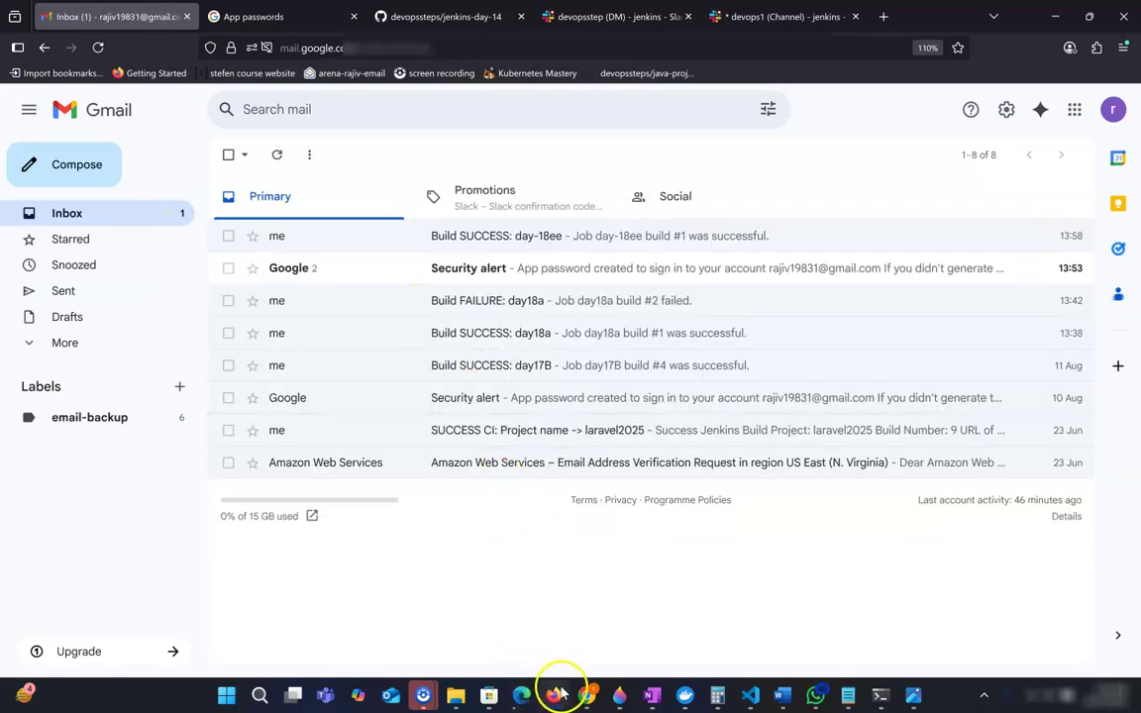
Switch to the GitHub window in Firefox and open the jenkins-day-14 repository's Jenkinsfile for editing
{"action": "mouse_move", "coordinate": [558, 696]}
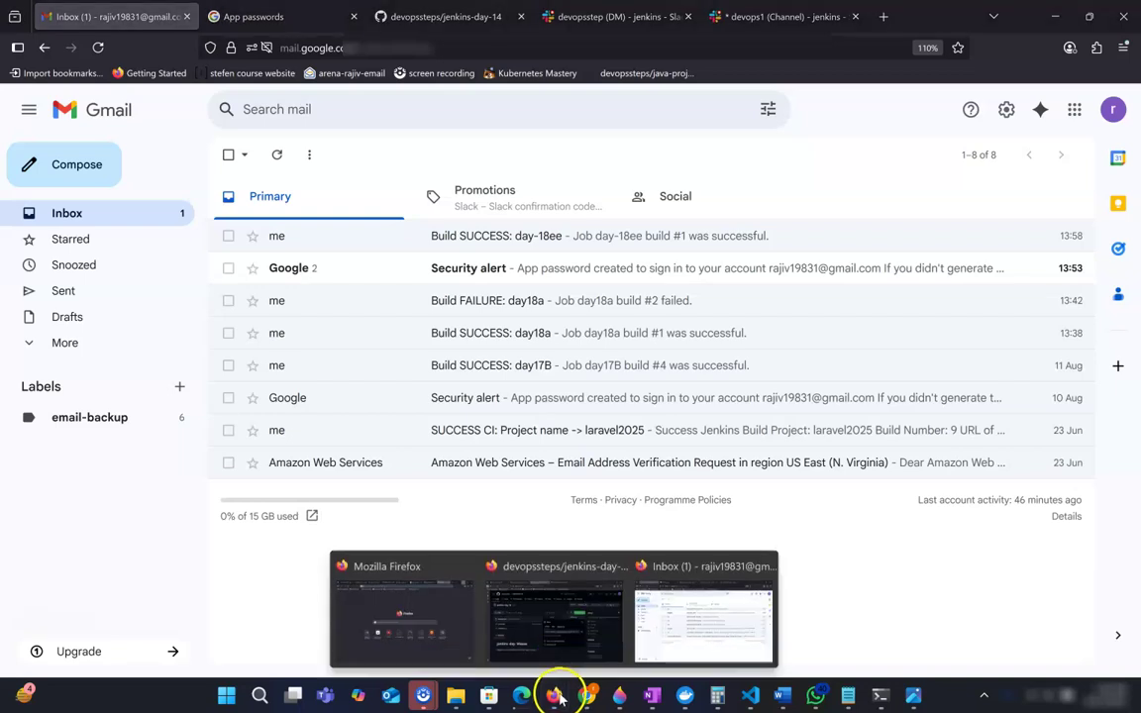
{"action": "left_click", "coordinate": [566, 619]}
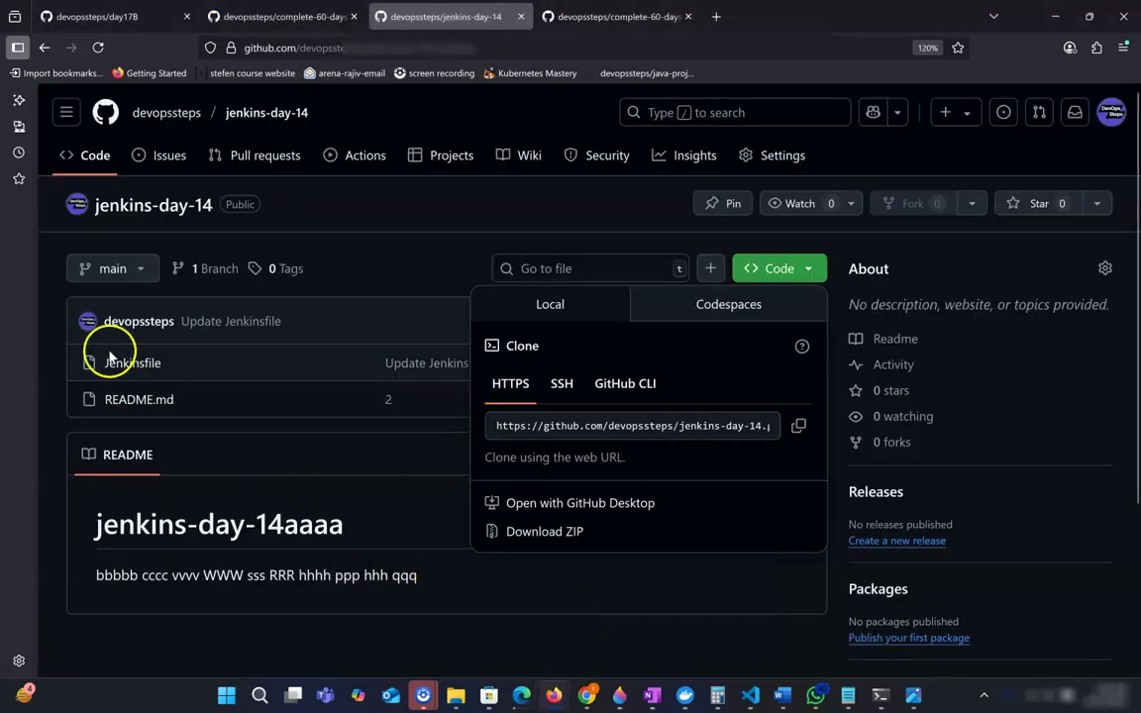
{"action": "left_click", "coordinate": [144, 364]}
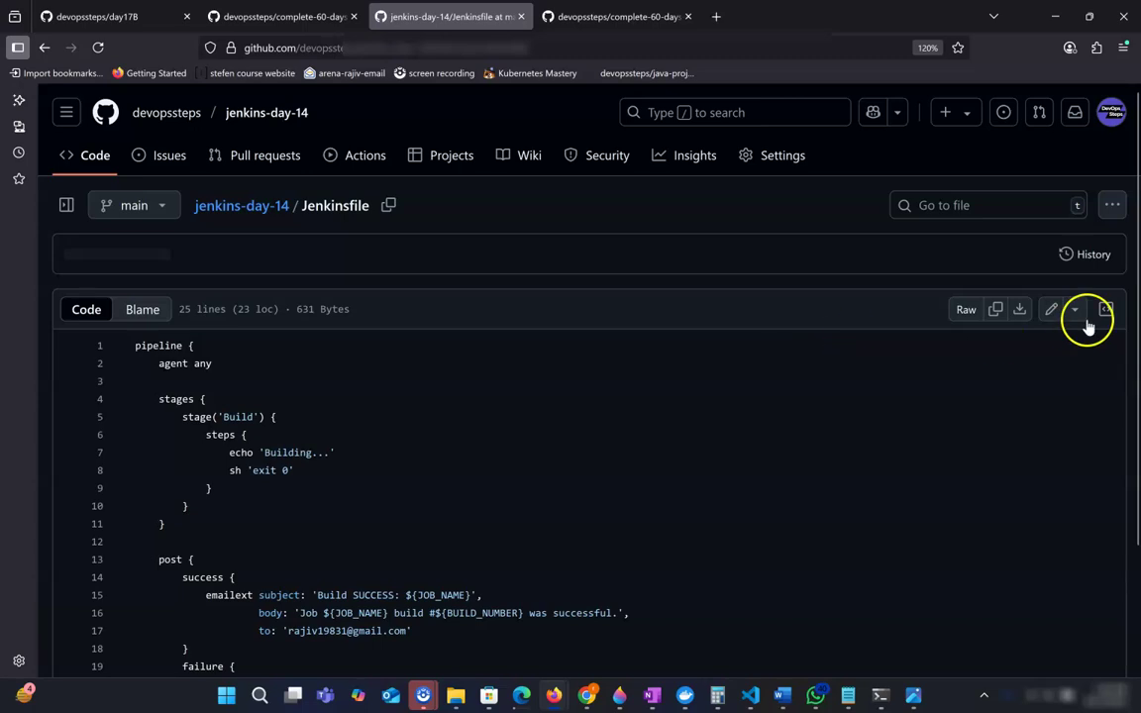
{"action": "left_click", "coordinate": [1051, 310]}
Change the Build stage's shell command to 'exit 1', commit the Jenkinsfile to main and review the committed file
{"action": "double_click", "coordinate": [256, 418]}
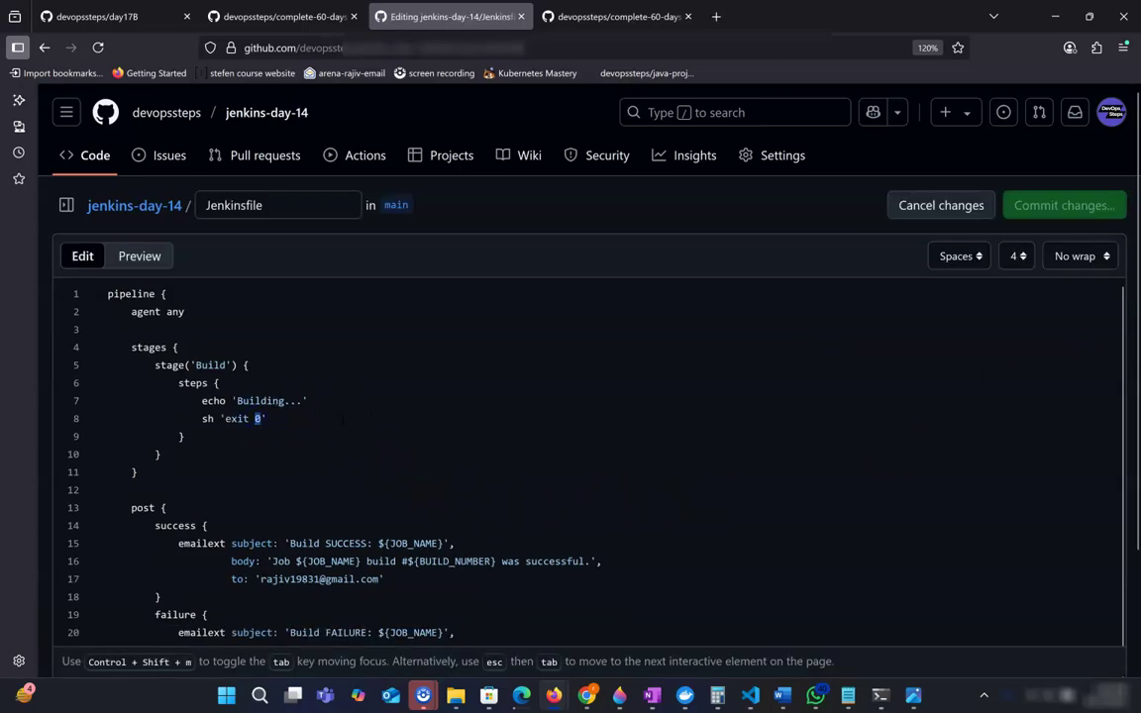
{"action": "type", "text": "1"}
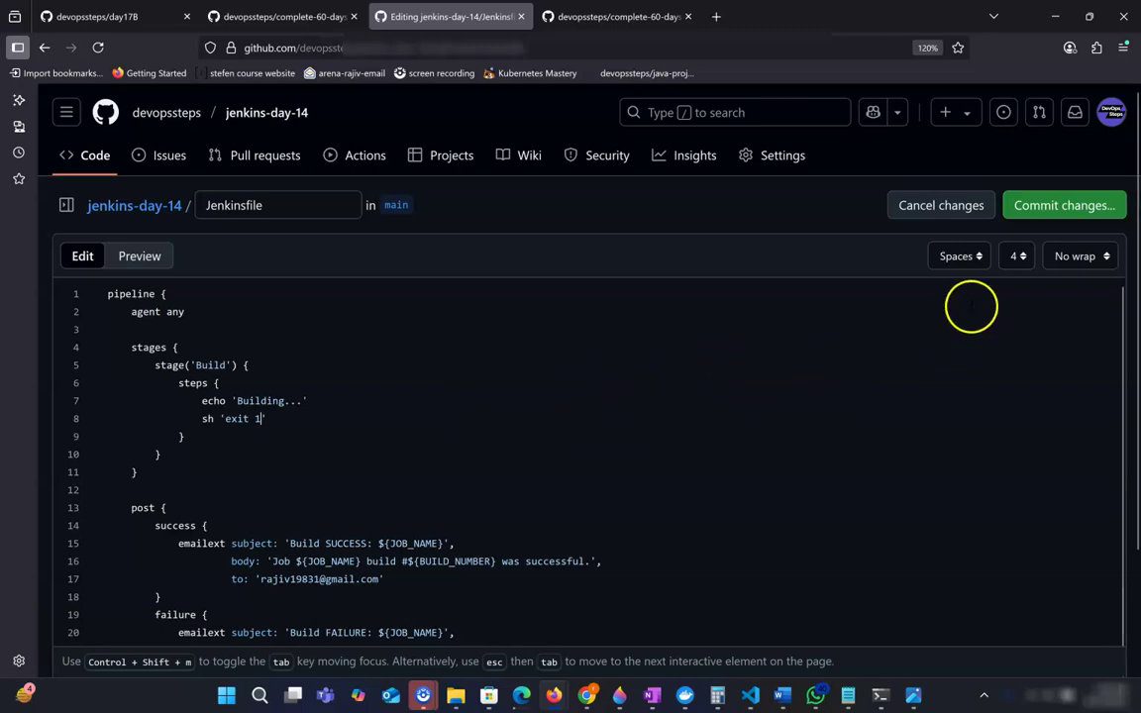
{"action": "left_click", "coordinate": [1058, 208]}
{"action": "left_click", "coordinate": [733, 575]}
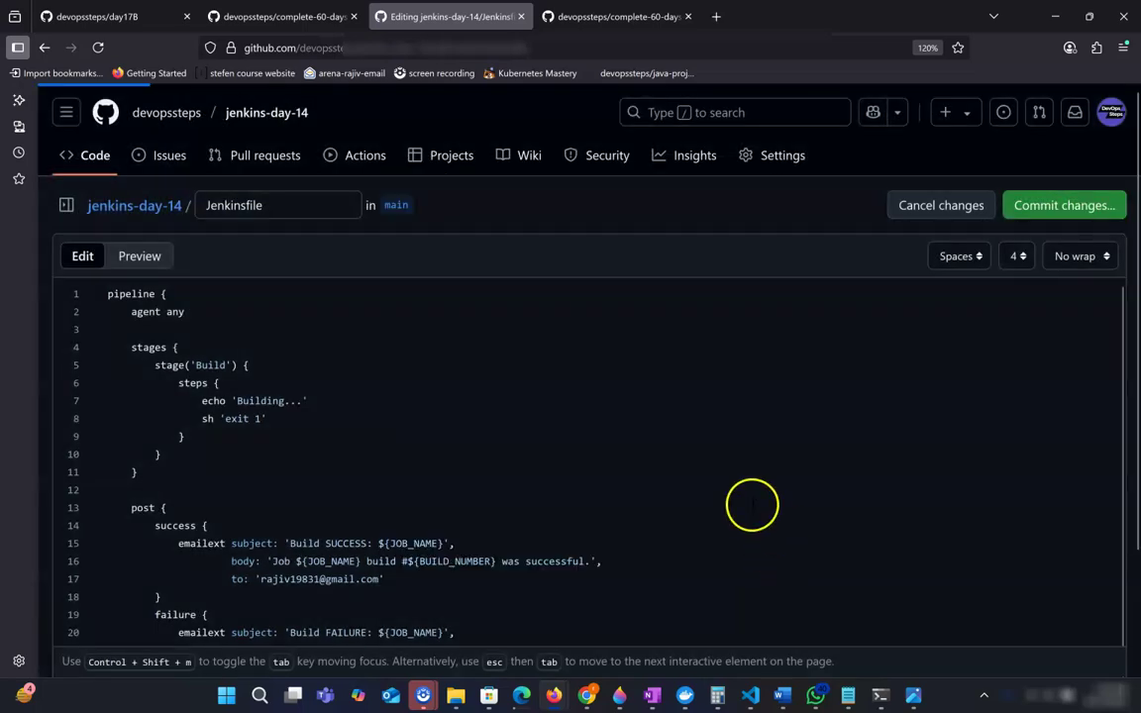
{"action": "scroll", "coordinate": [699, 496], "scroll_direction": "down", "scroll_amount": 3}
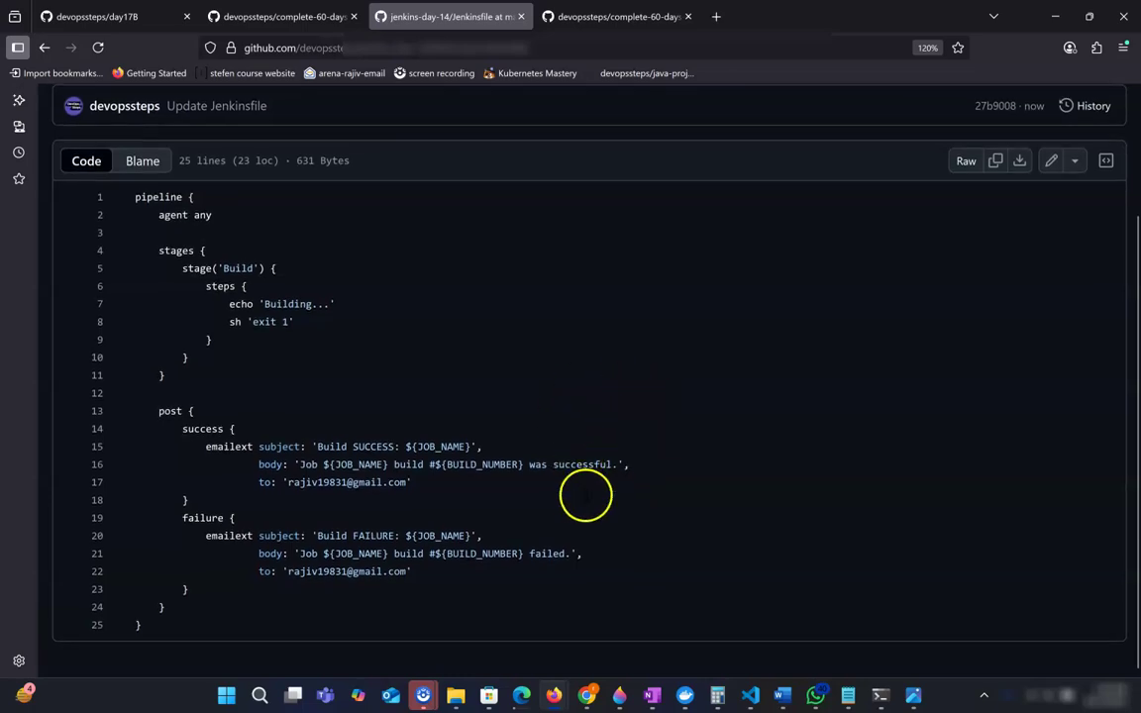
Switch to the Jenkins window in Edge, start another day-18ee build and watch its progress in the Stage View
{"action": "mouse_move", "coordinate": [514, 698]}
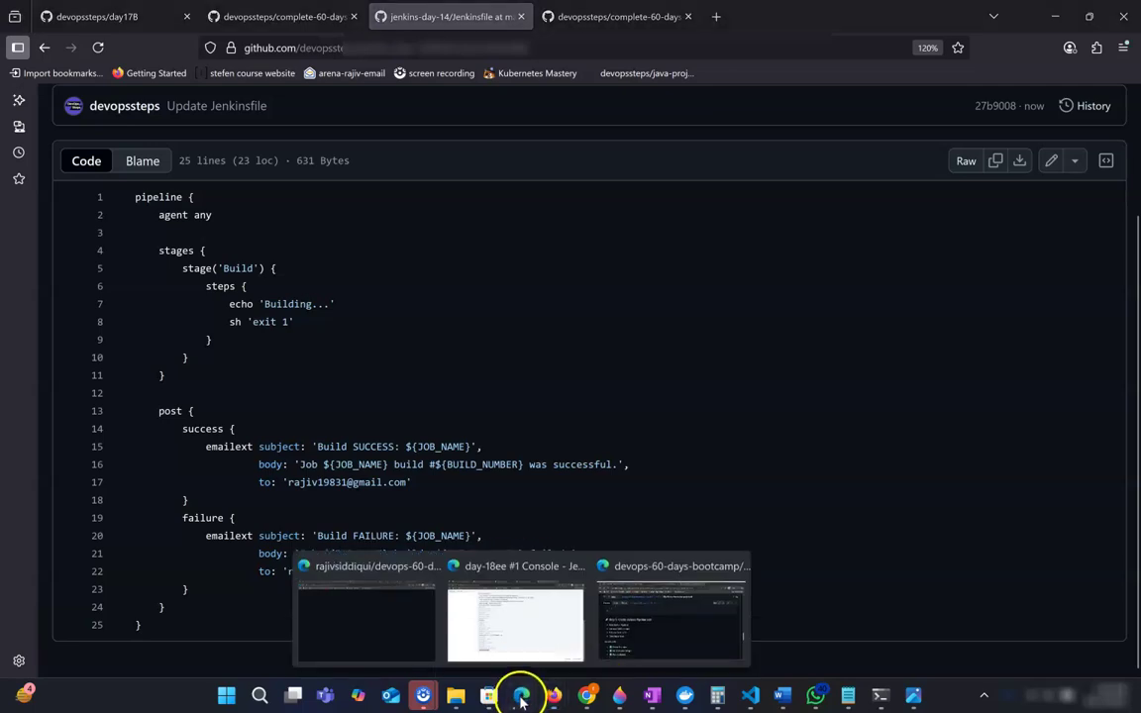
{"action": "left_click", "coordinate": [532, 647]}
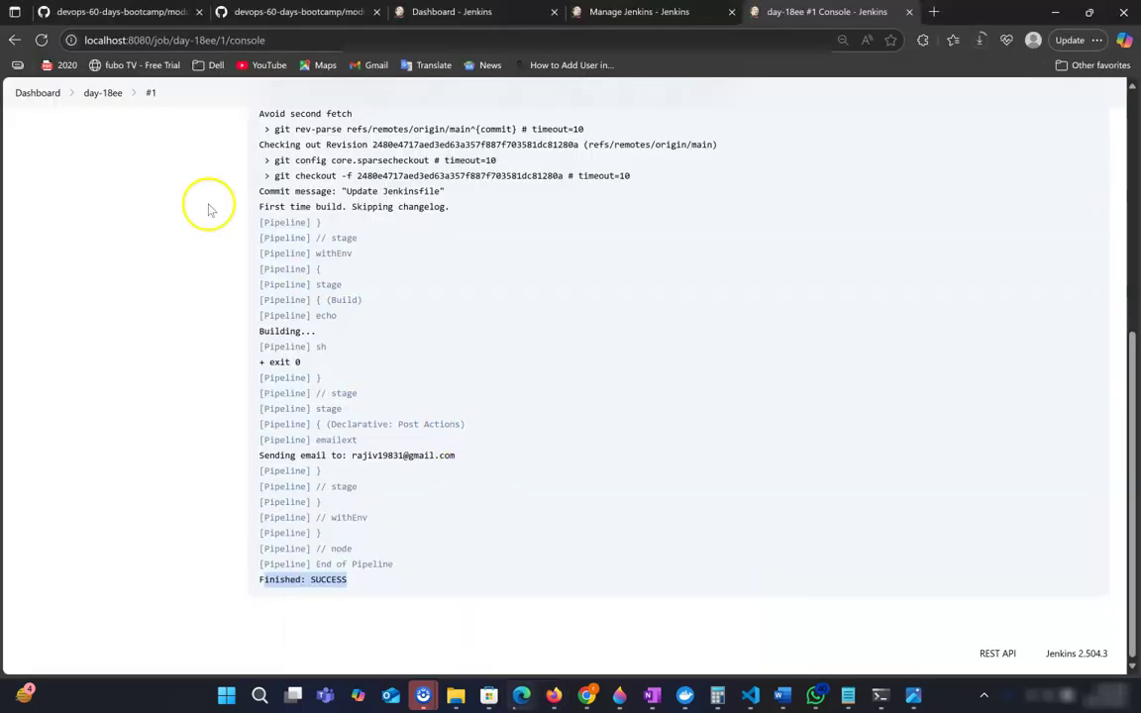
{"action": "left_click", "coordinate": [105, 93]}
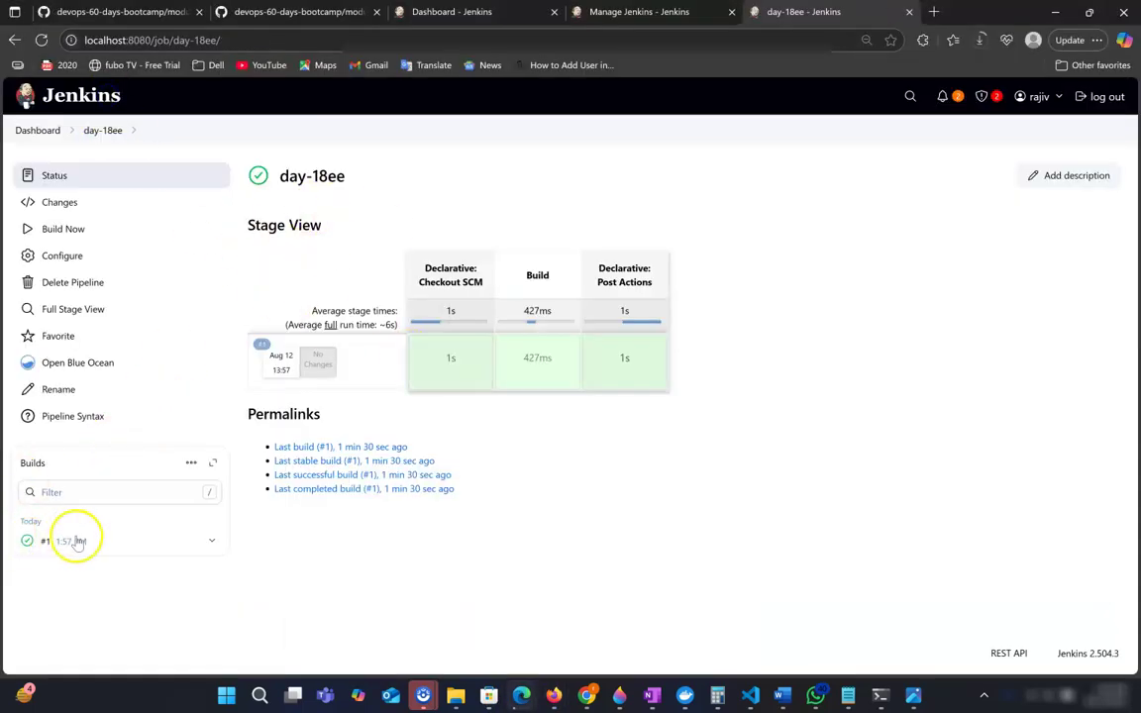
{"action": "left_click", "coordinate": [85, 229]}
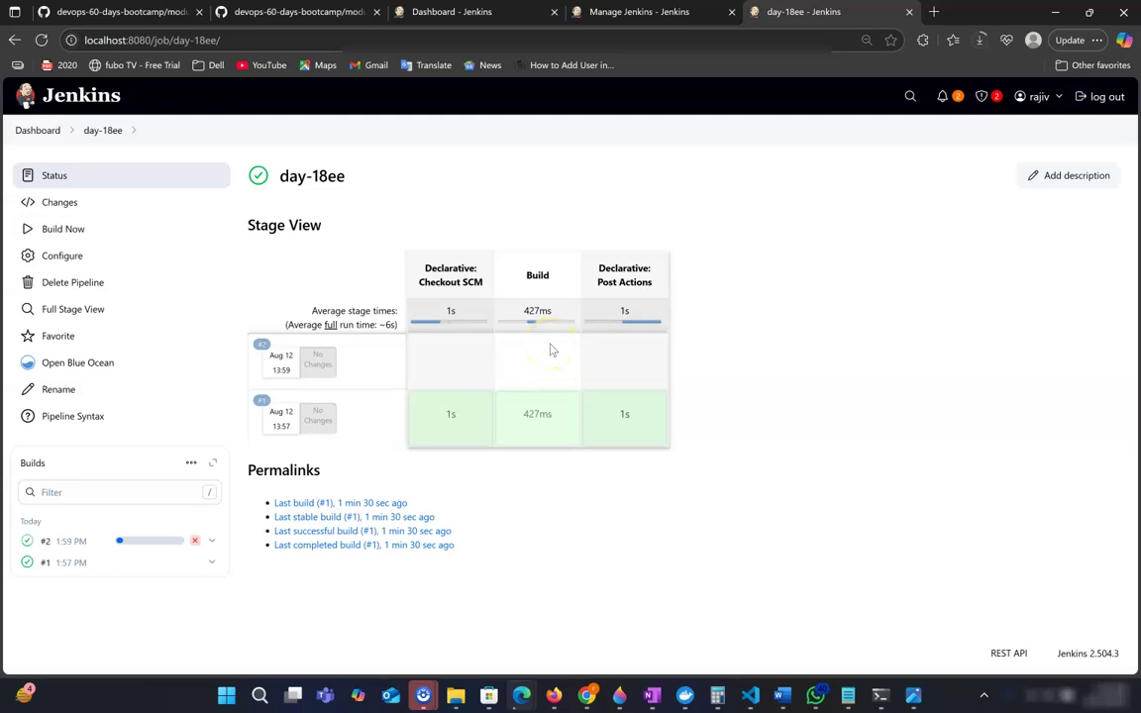
{"action": "mouse_move", "coordinate": [552, 351]}
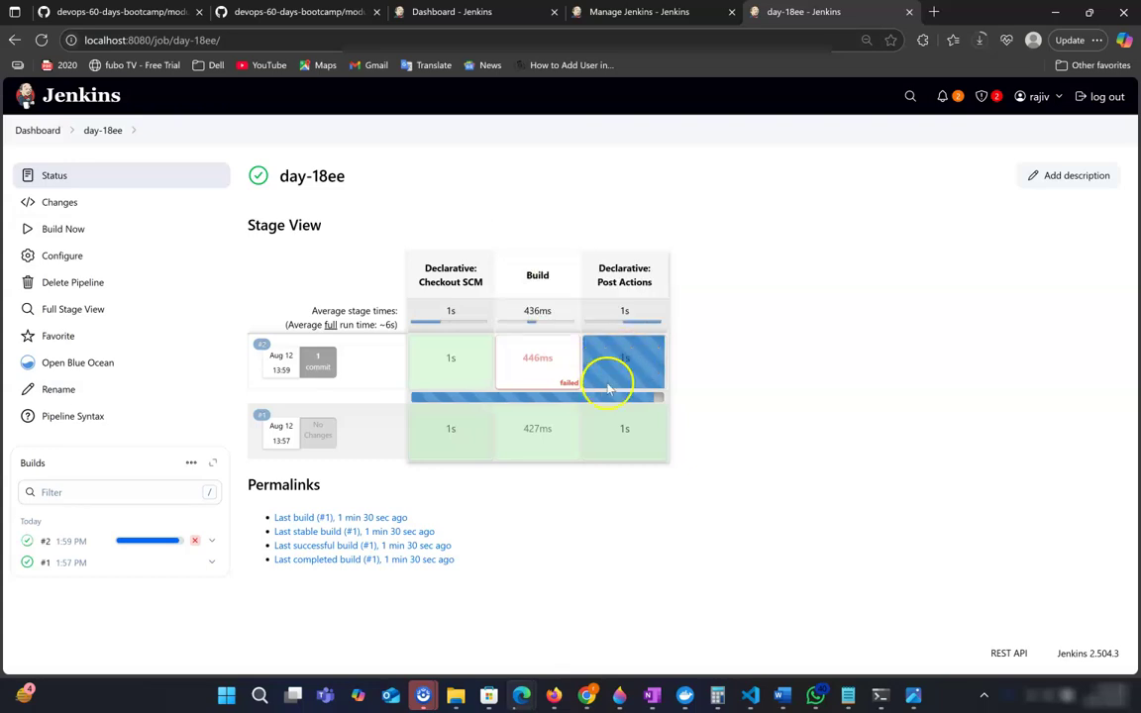
Open day-18ee build #2's console output and examine the exit command, the email-sending line and the final result
{"action": "mouse_move", "coordinate": [634, 359]}
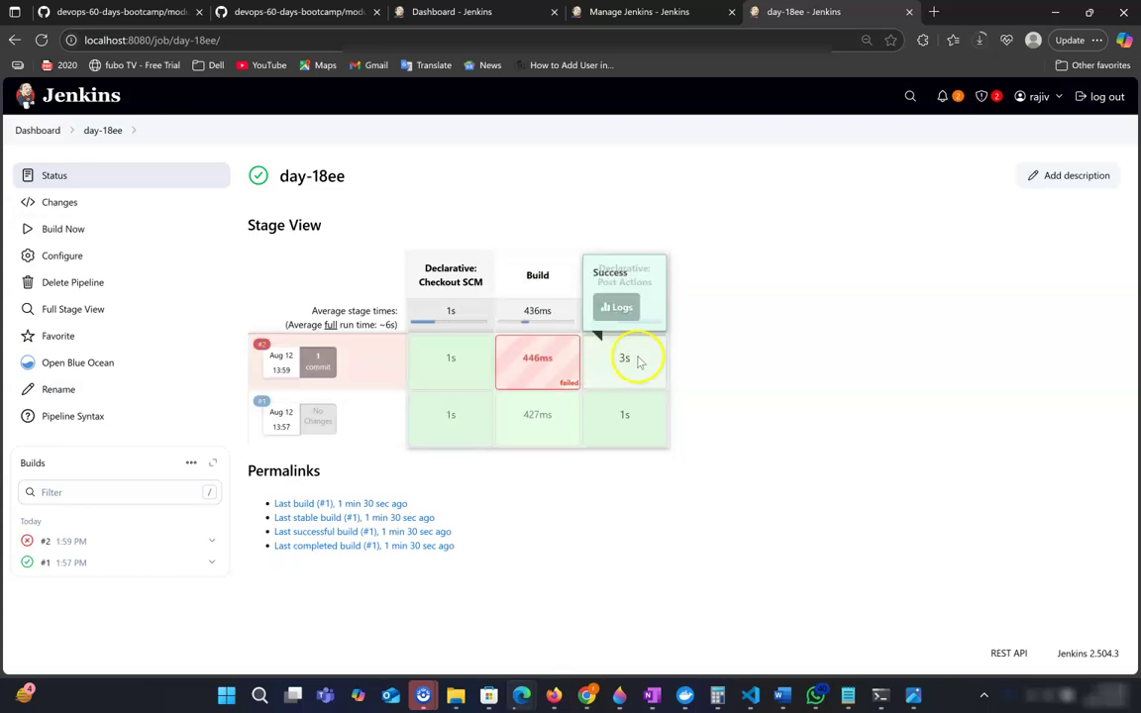
{"action": "left_click", "coordinate": [60, 541]}
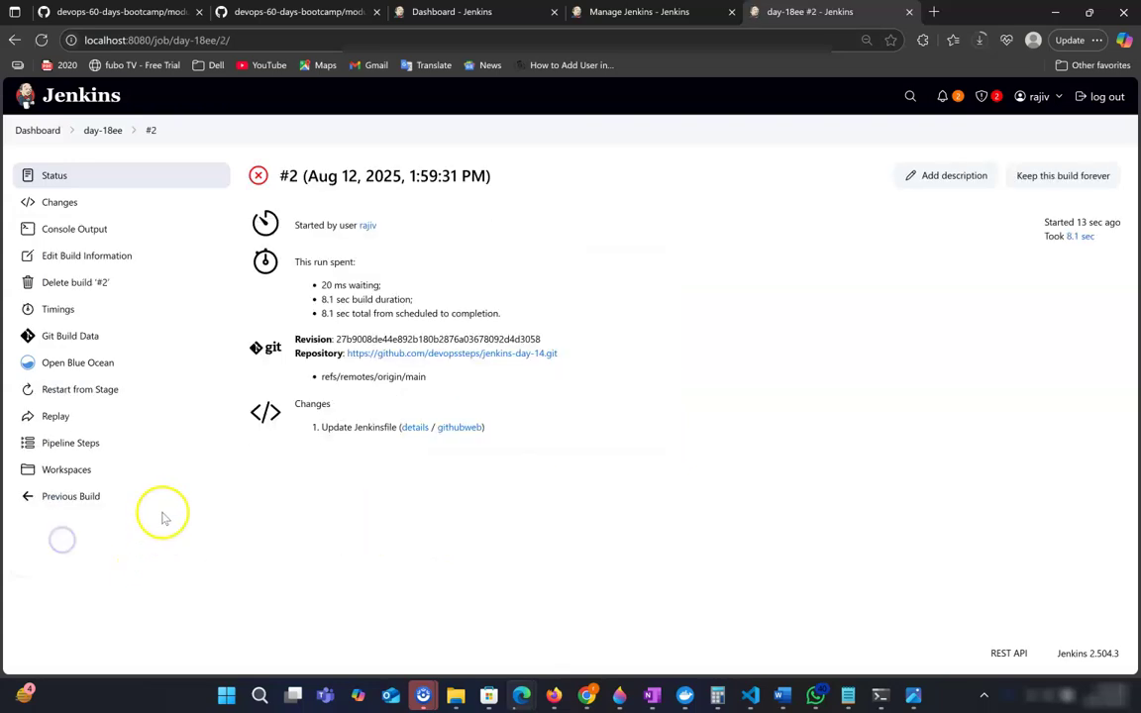
{"action": "left_click", "coordinate": [79, 229]}
{"action": "scroll", "coordinate": [413, 454], "scroll_direction": "down", "scroll_amount": 5}
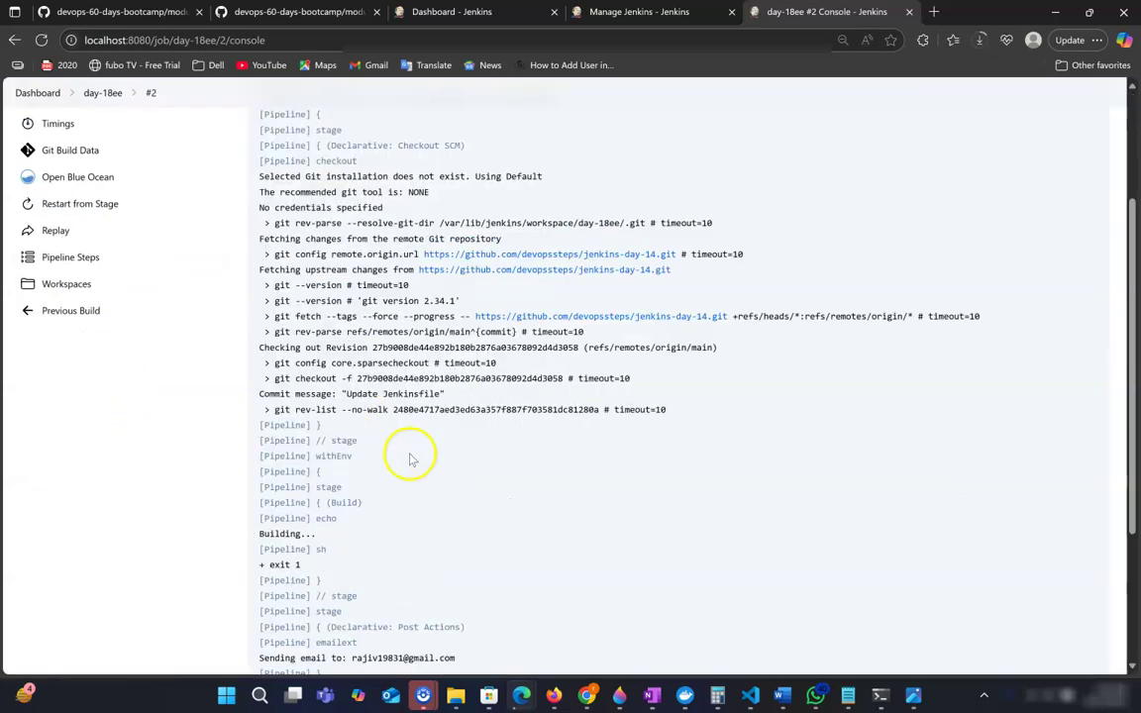
{"action": "left_click_drag", "start_coordinate": [256, 346], "coordinate": [309, 346]}
{"action": "left_click_drag", "start_coordinate": [256, 439], "coordinate": [502, 439]}
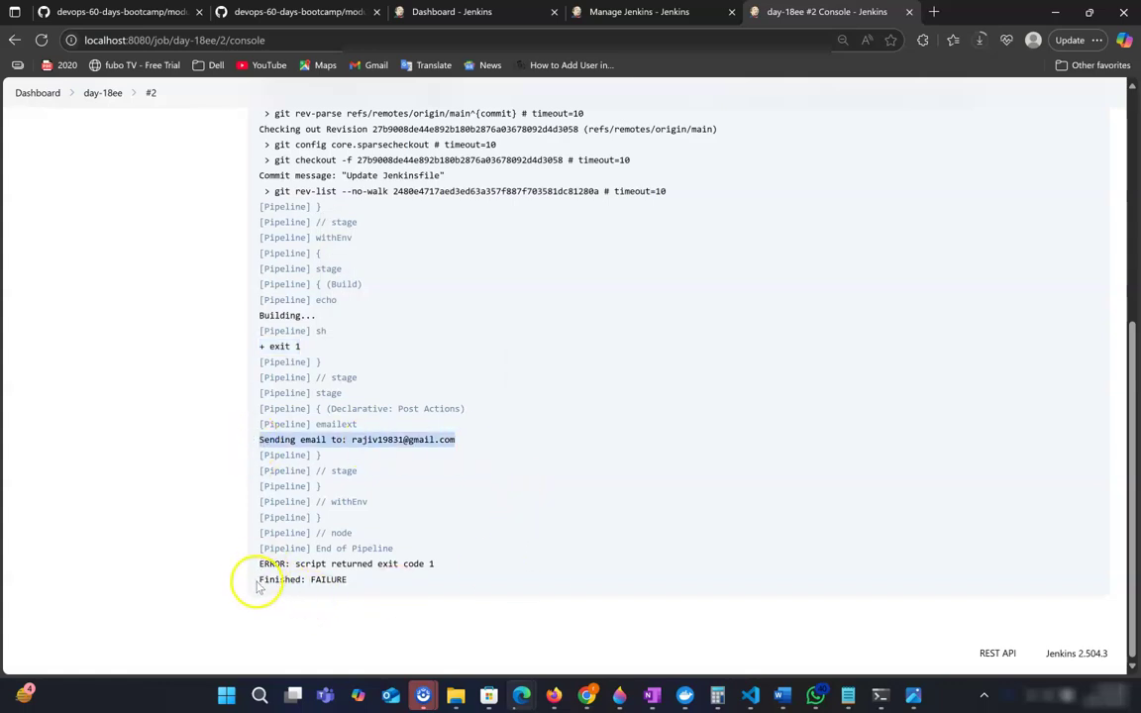
{"action": "left_click_drag", "start_coordinate": [257, 580], "coordinate": [376, 585]}
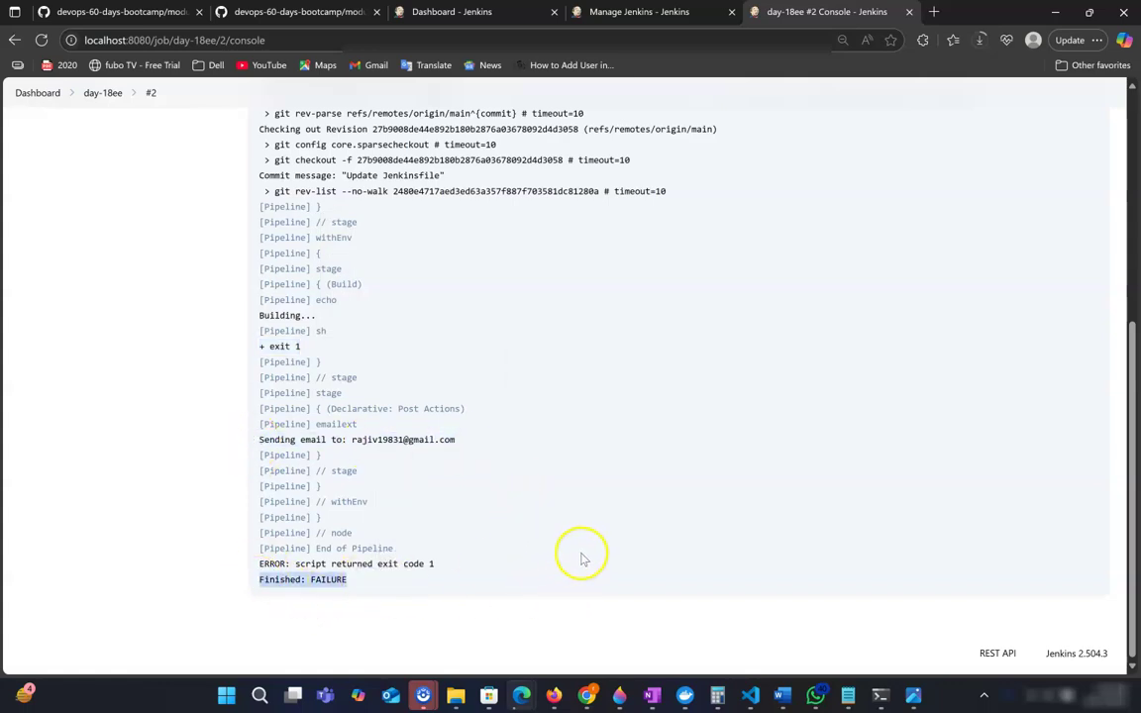
Switch to the Gmail window in Firefox, open the newest day-18ee build email and examine its subject, build number and result
{"action": "mouse_move", "coordinate": [554, 695]}
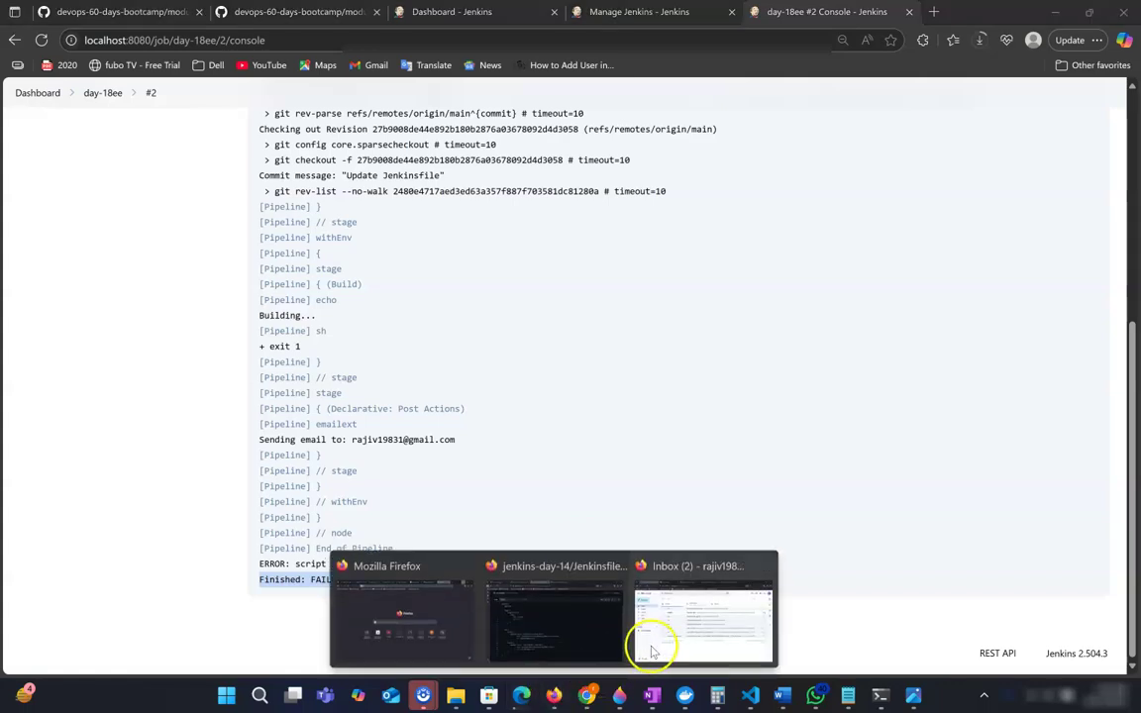
{"action": "left_click", "coordinate": [646, 640]}
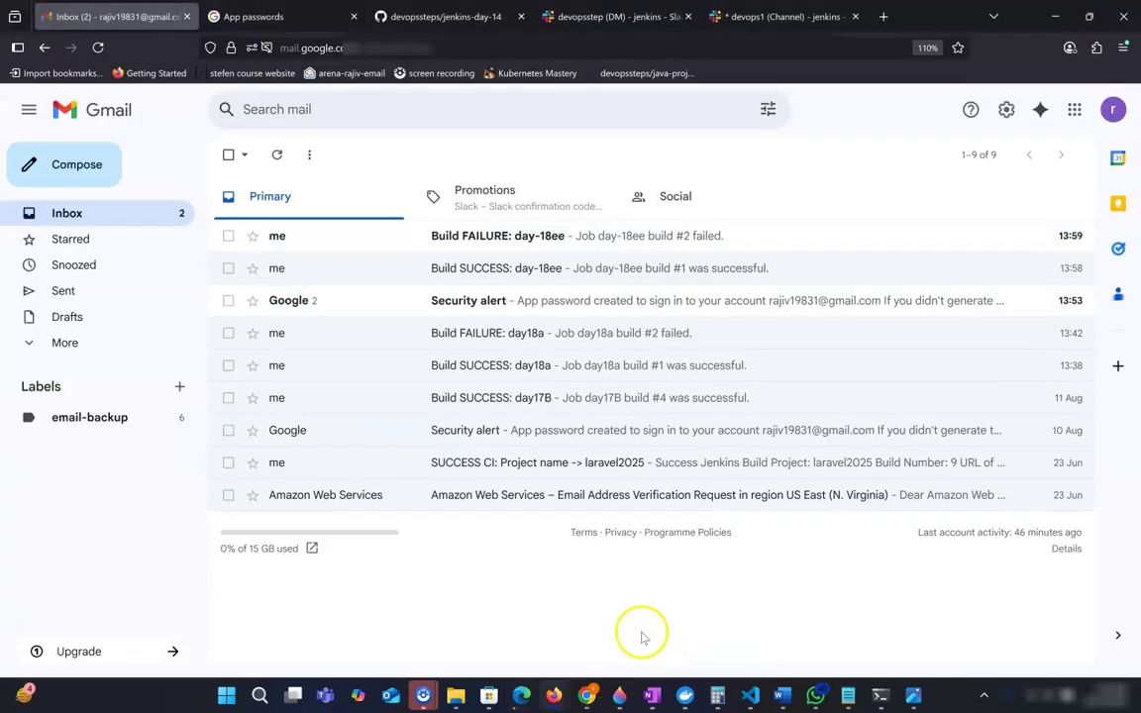
{"action": "left_click", "coordinate": [474, 237]}
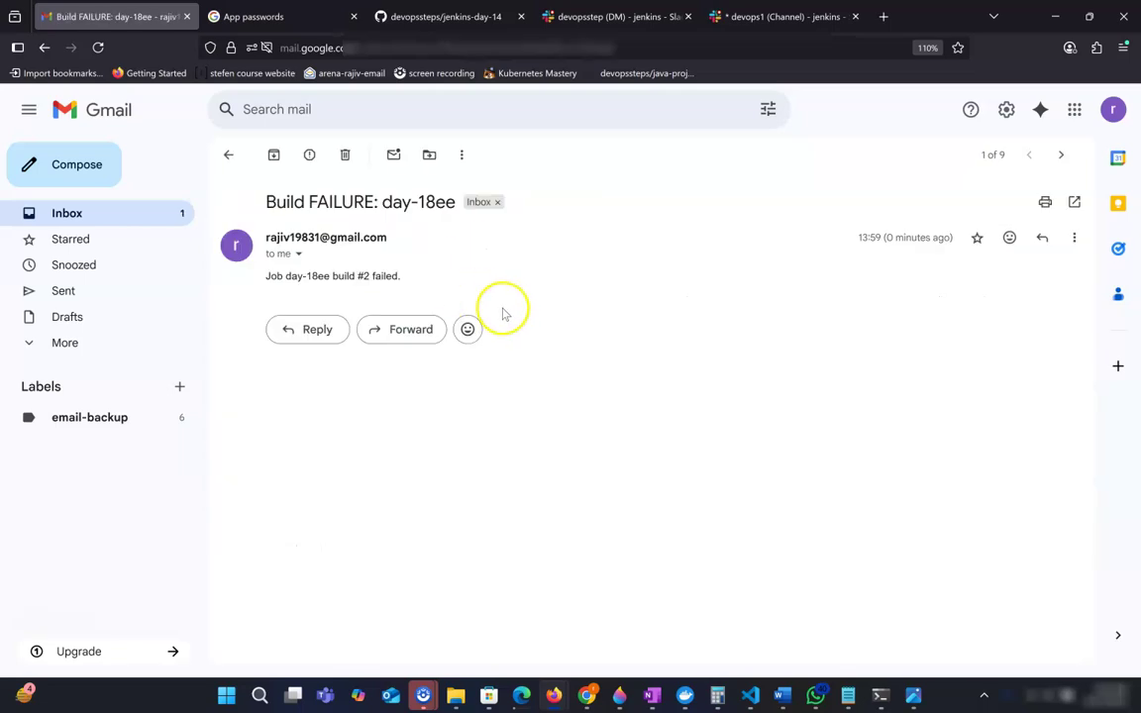
{"action": "left_click_drag", "start_coordinate": [271, 278], "coordinate": [372, 277]}
{"action": "left_click", "coordinate": [377, 295]}
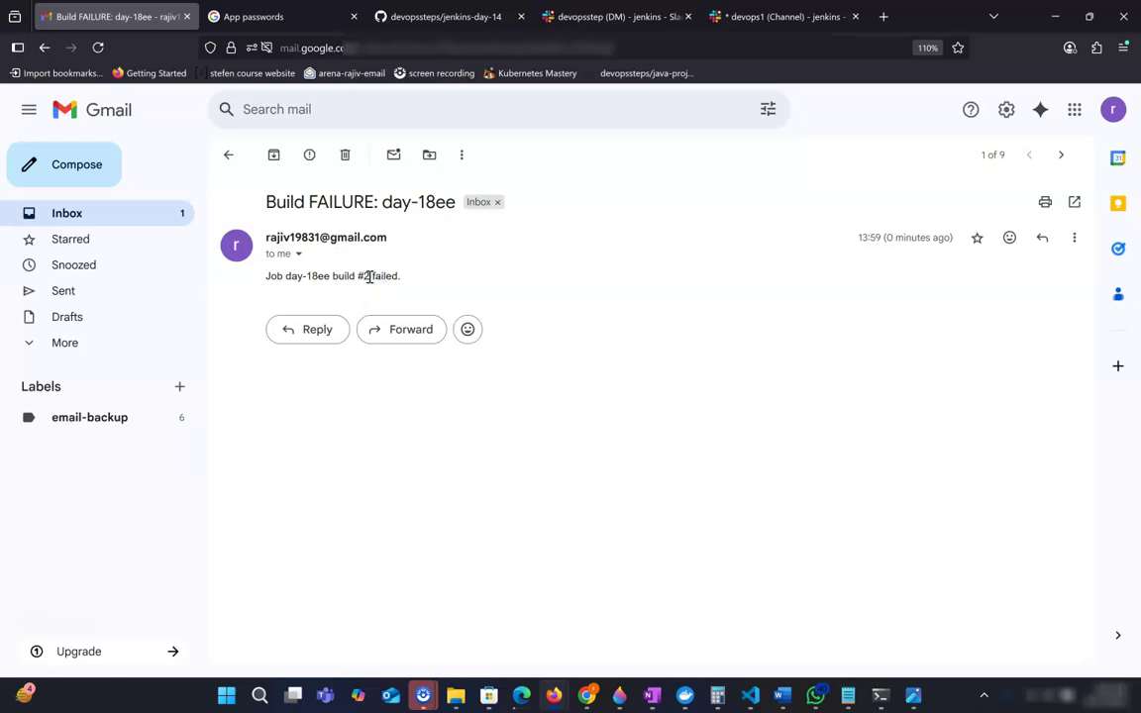
{"action": "left_click", "coordinate": [400, 283]}
{"action": "left_click_drag", "start_coordinate": [375, 277], "coordinate": [402, 276]}
{"action": "left_click_drag", "start_coordinate": [264, 203], "coordinate": [459, 205]}
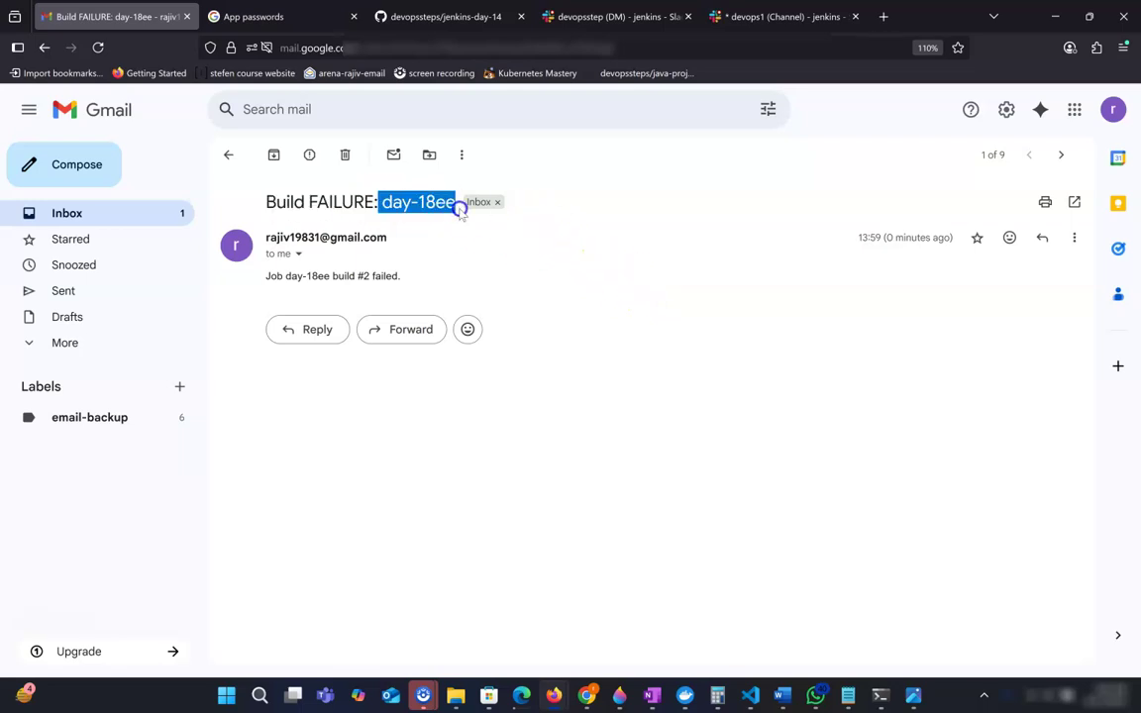
{"action": "left_click", "coordinate": [595, 314]}
{"action": "left_click", "coordinate": [624, 325]}
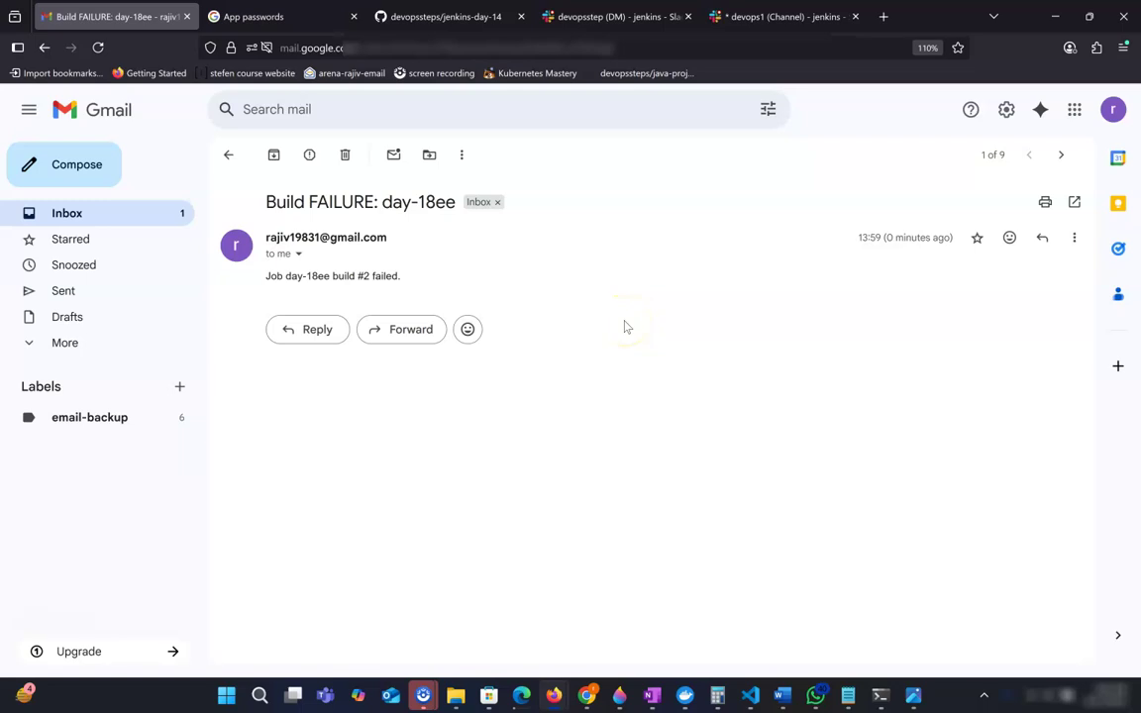